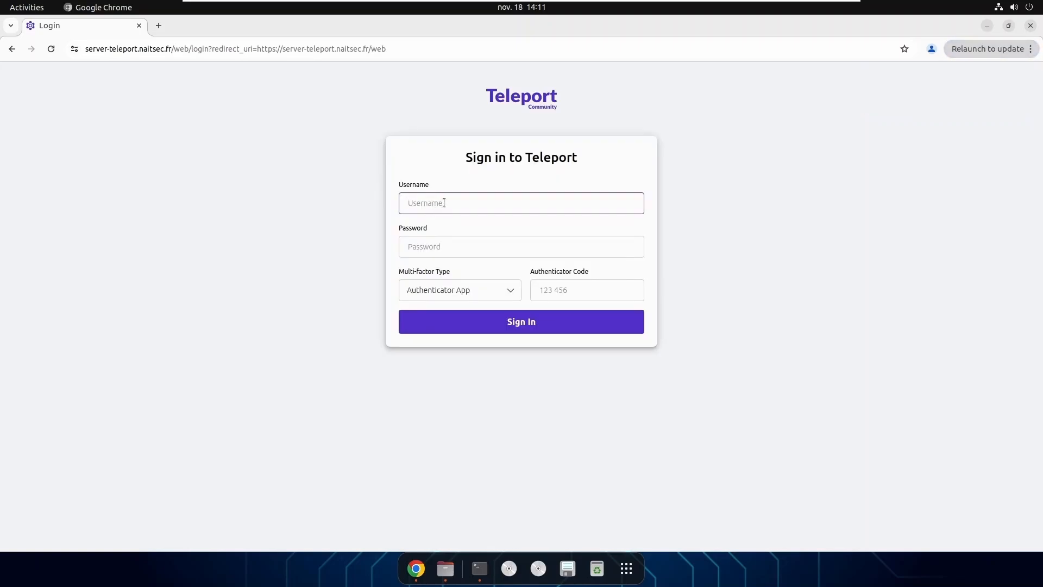
# Step: Sign in to Teleport with the admin username, password and an authenticator code
pyautogui.write('naitsec')
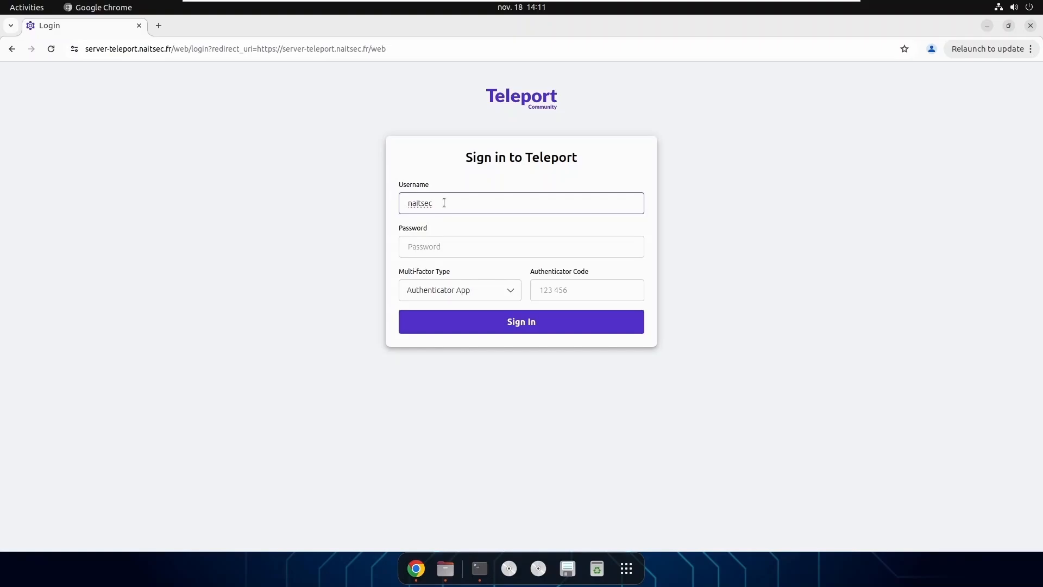
pyautogui.click(440, 244)
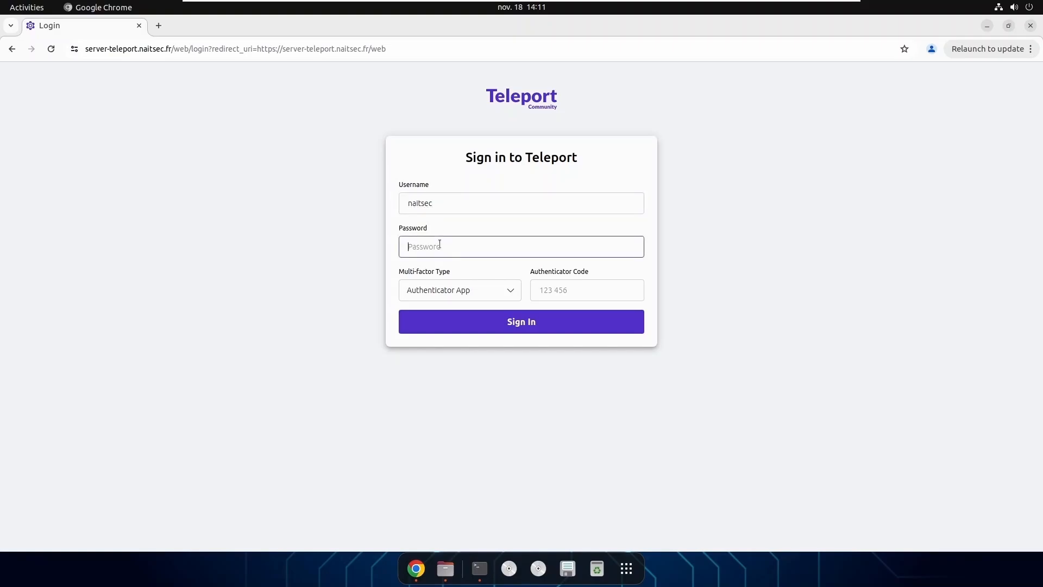
pyautogui.write('••••••••••••••')
pyautogui.click(562, 287)
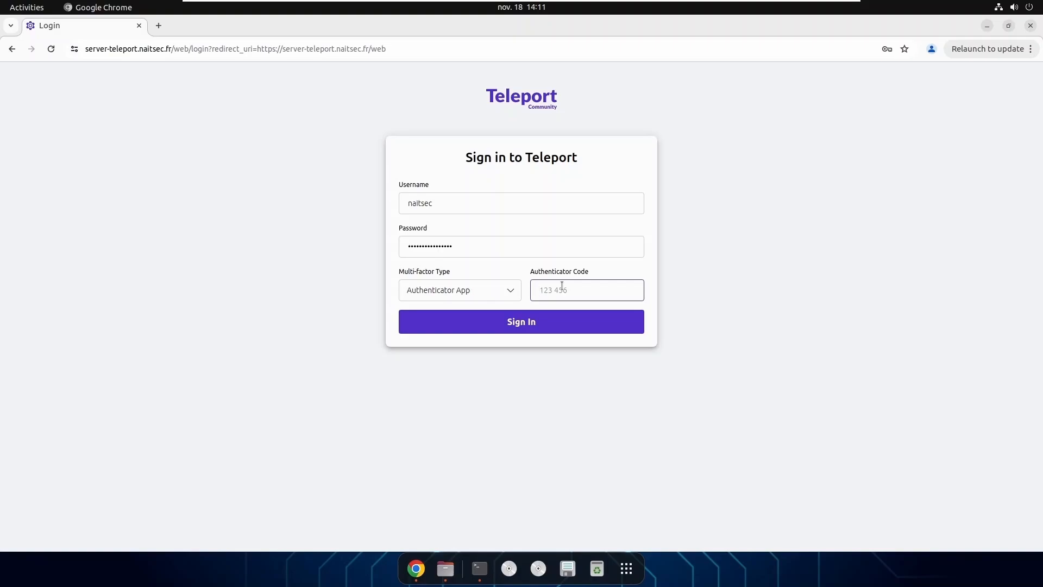
pyautogui.click(544, 319)
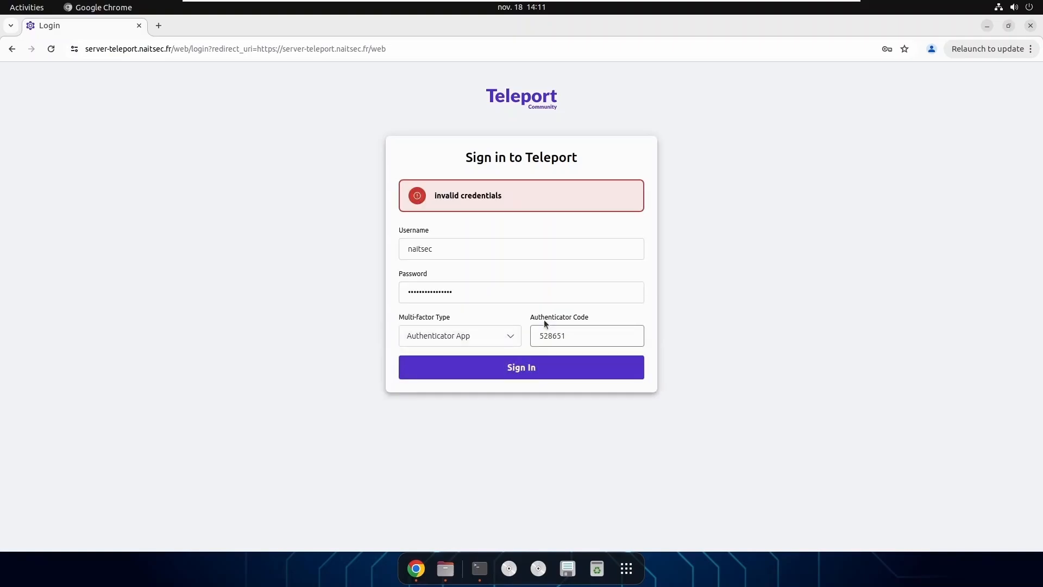
# Step: Replace the rejected authenticator code with a fresh one and submit the sign-in again
pyautogui.click(571, 337)
pyautogui.press('BackSpace')
pyautogui.press('BackSpace')
pyautogui.press('BackSpace')
pyautogui.press('BackSpace')
pyautogui.press('BackSpace')
pyautogui.press('BackSpace')
pyautogui.click(546, 367)
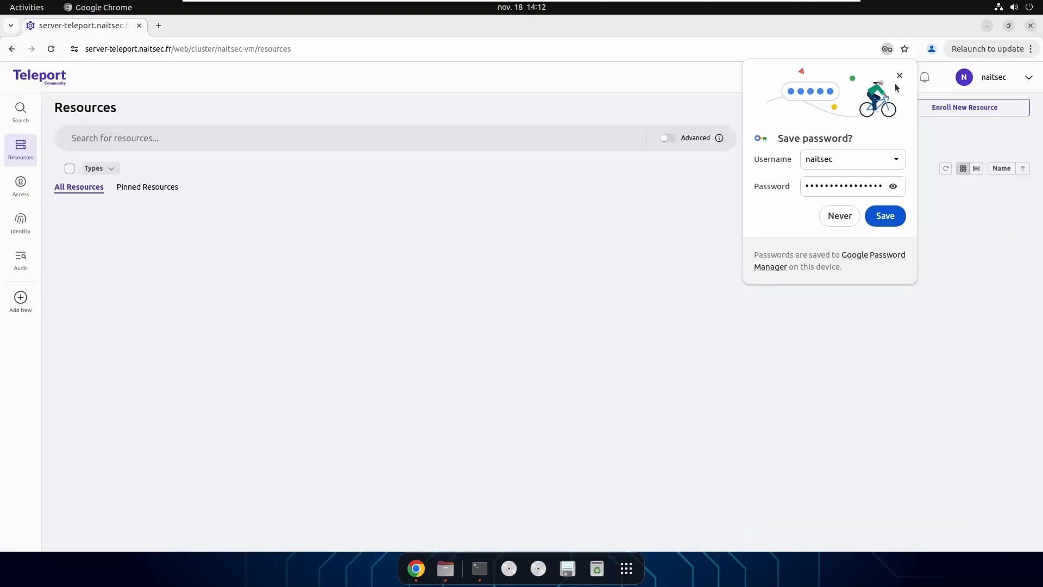
# Step: Dismiss Chrome's save-password offer and start enrolling a new resource from Resources
pyautogui.click(899, 77)
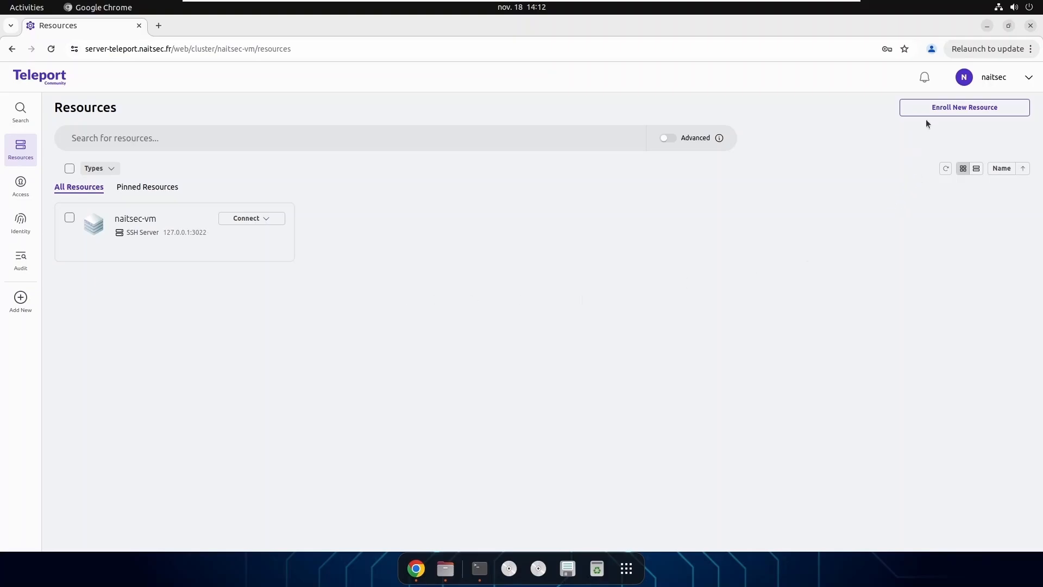
pyautogui.click(977, 112)
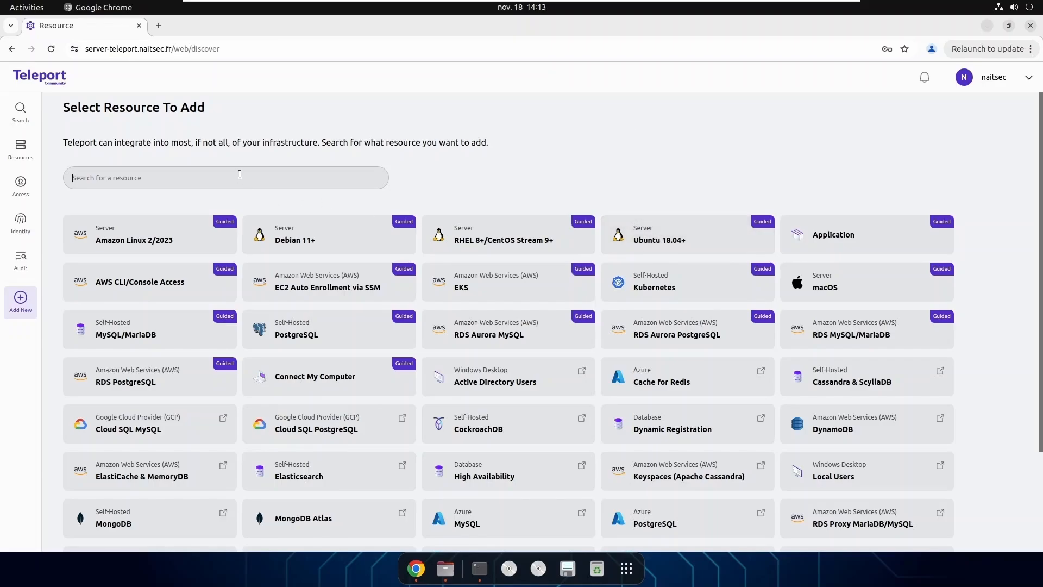
# Step: Choose Ubuntu 18.04+ as the server type and copy its install-node command for the VM
pyautogui.write('ub')
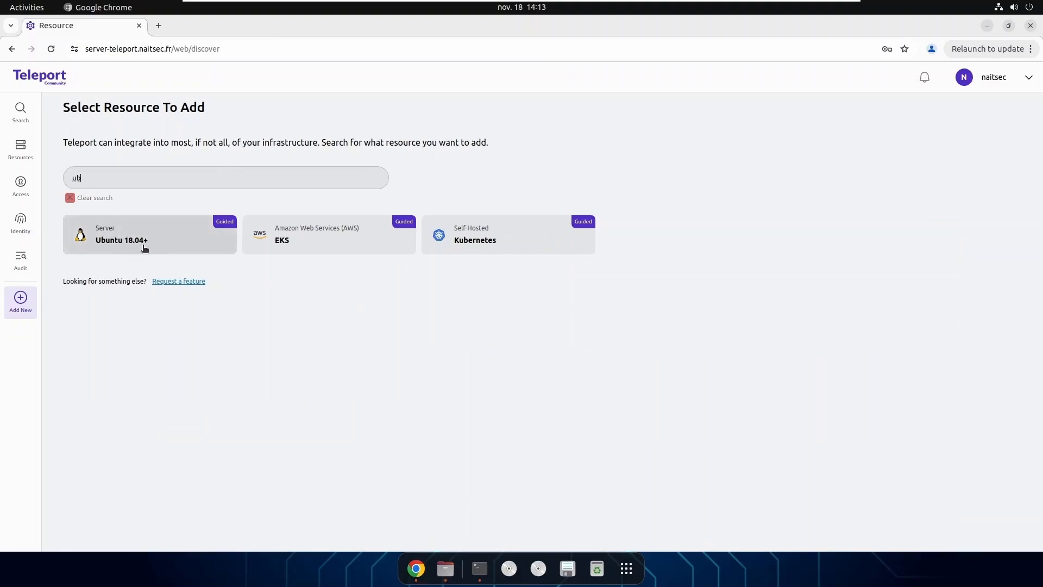
pyautogui.click(129, 242)
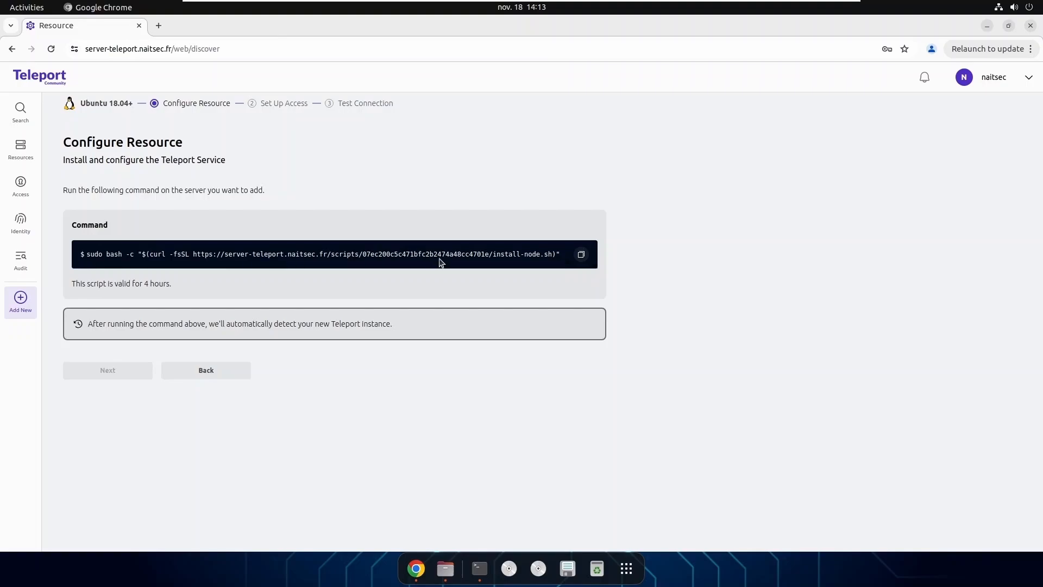
pyautogui.click(581, 255)
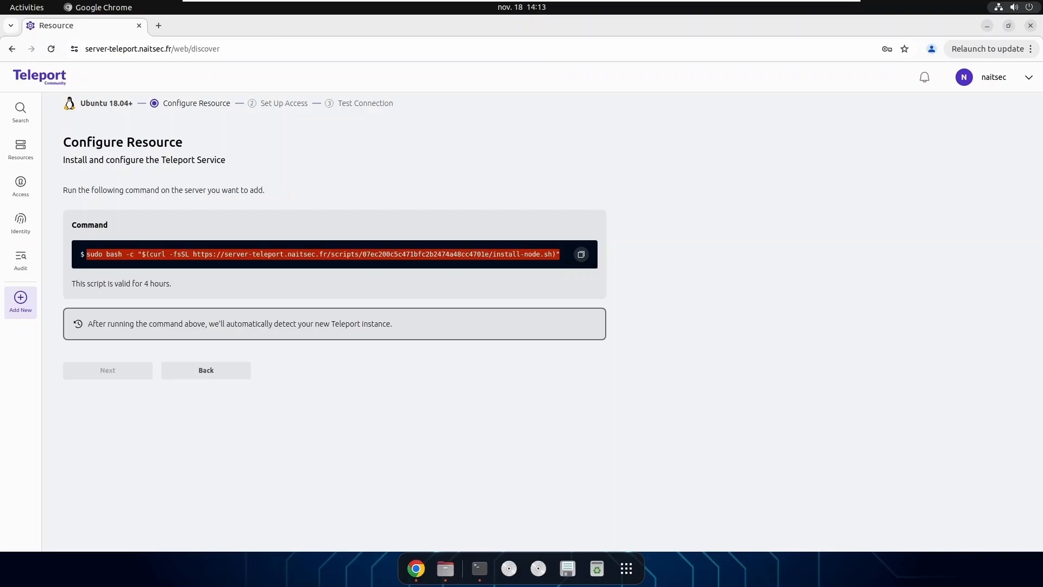
pyautogui.hotkey('alt', 'Tab')
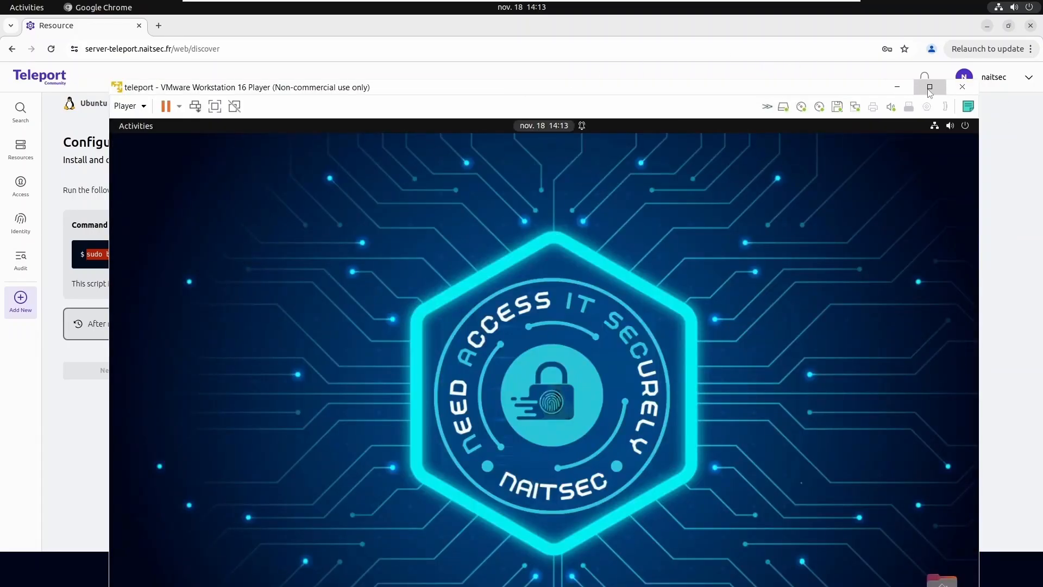
# Step: Make the Ubuntu VM full screen and open a maximized GNOME Terminal
pyautogui.click(929, 87)
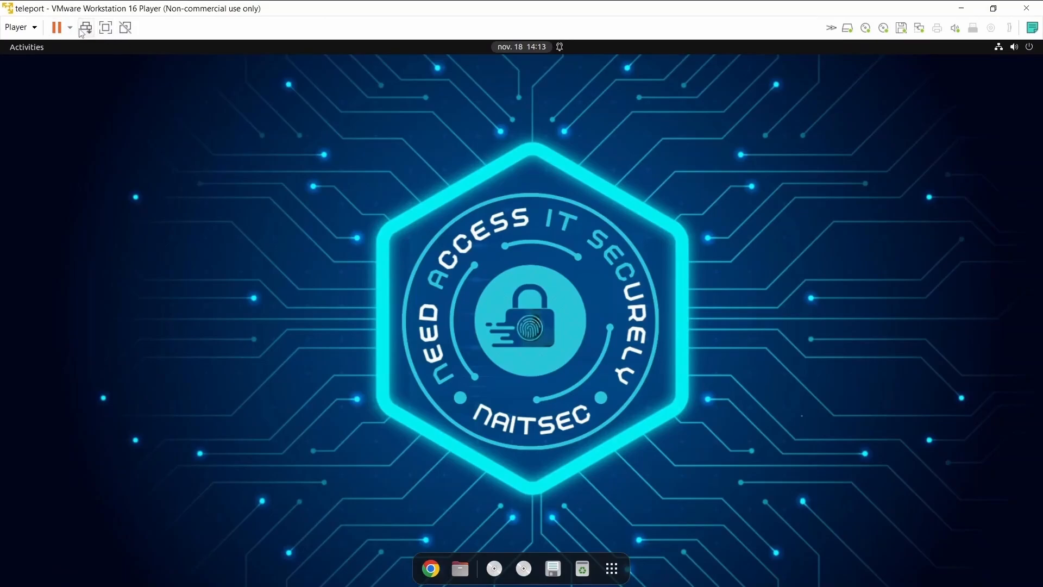
pyautogui.click(105, 27)
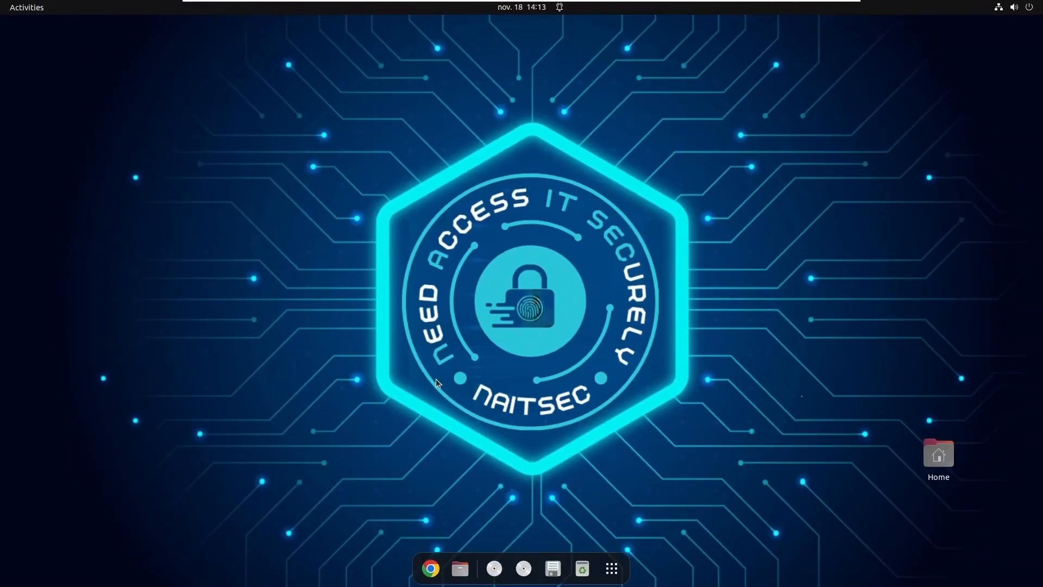
pyautogui.click(612, 568)
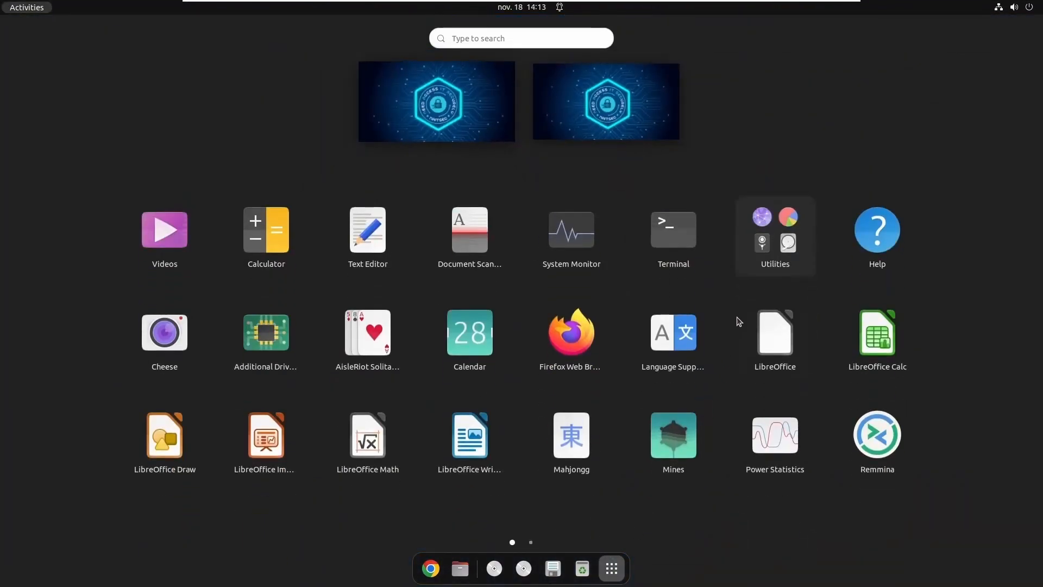
pyautogui.click(686, 242)
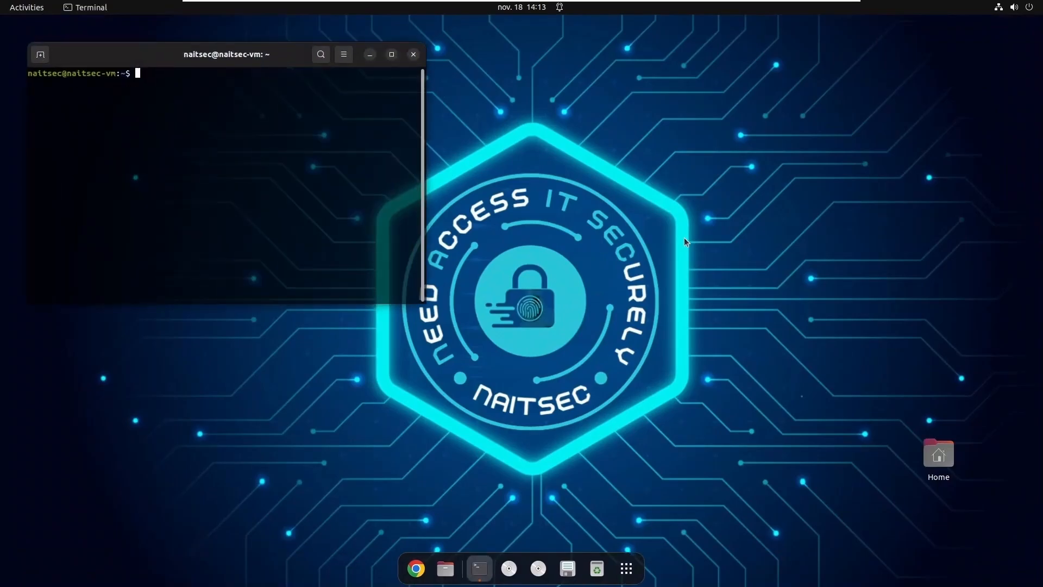
pyautogui.click(391, 55)
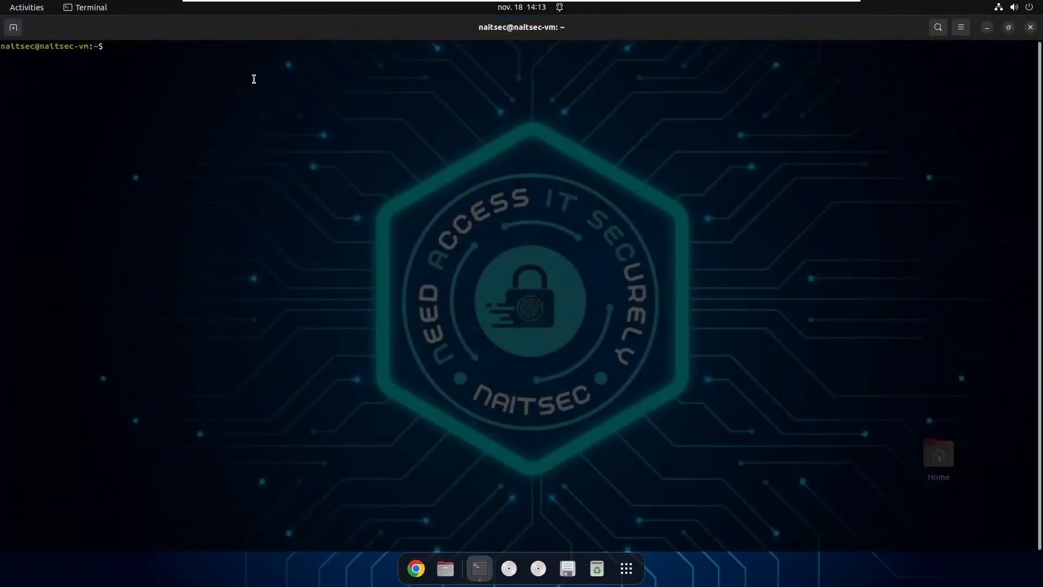
# Step: Paste the Teleport install-node command into the terminal and run it
pyautogui.rightClick(188, 60)
pyautogui.click(223, 97)
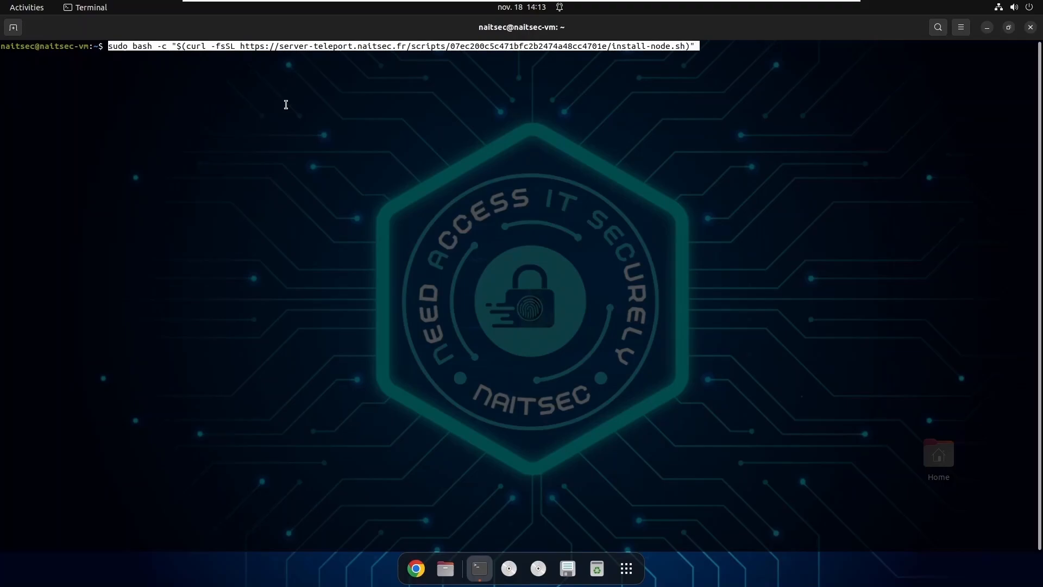
pyautogui.press('Return')
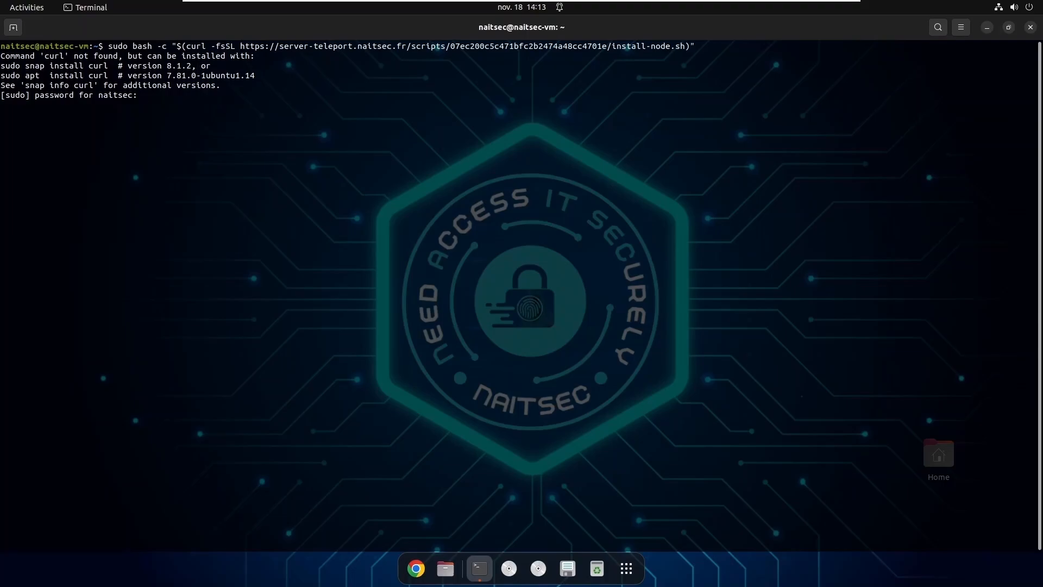
# Step: Try installing curl with 'sudo apt install curl -y' and then 'sudo apt-get install curl'
pyautogui.press('Return')
pyautogui.doubleClick(198, 46)
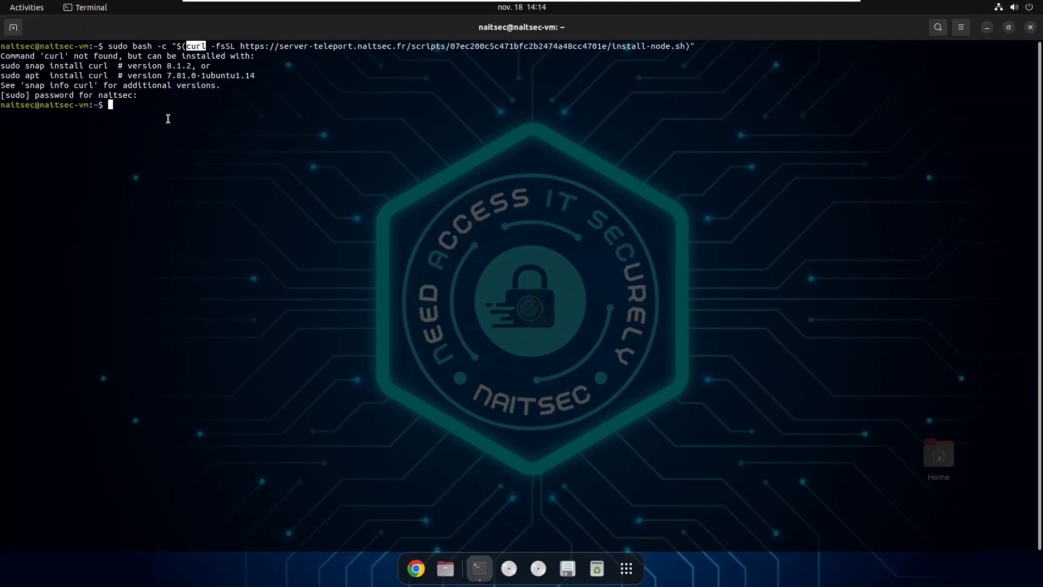
pyautogui.click(197, 113)
pyautogui.write('sudo apt install curl -y')
pyautogui.press('Return')
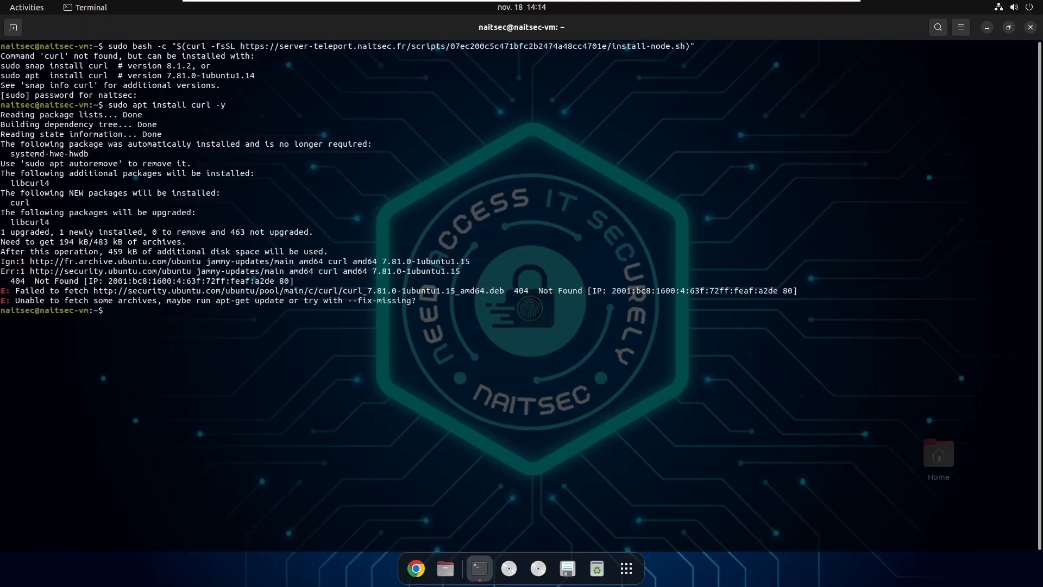
pyautogui.write('sudo apt-get install curl')
pyautogui.press('Return')
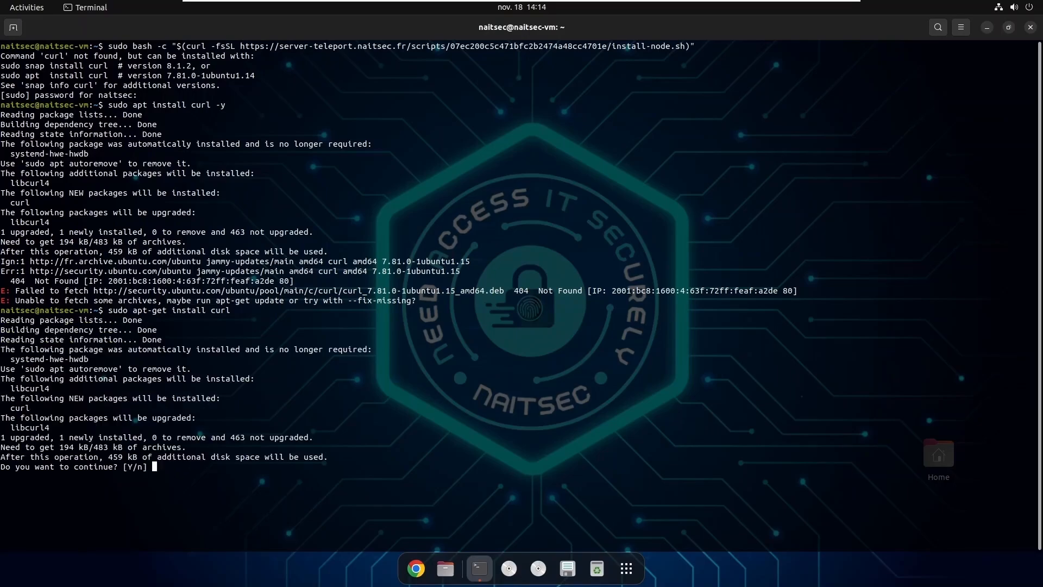
pyautogui.write('y')
pyautogui.press('Return')
# Step: Refresh the package lists with 'sudo apt update'
pyautogui.press('Return')
pyautogui.press('Return')
pyautogui.press('Return')
pyautogui.write('sudo ap')
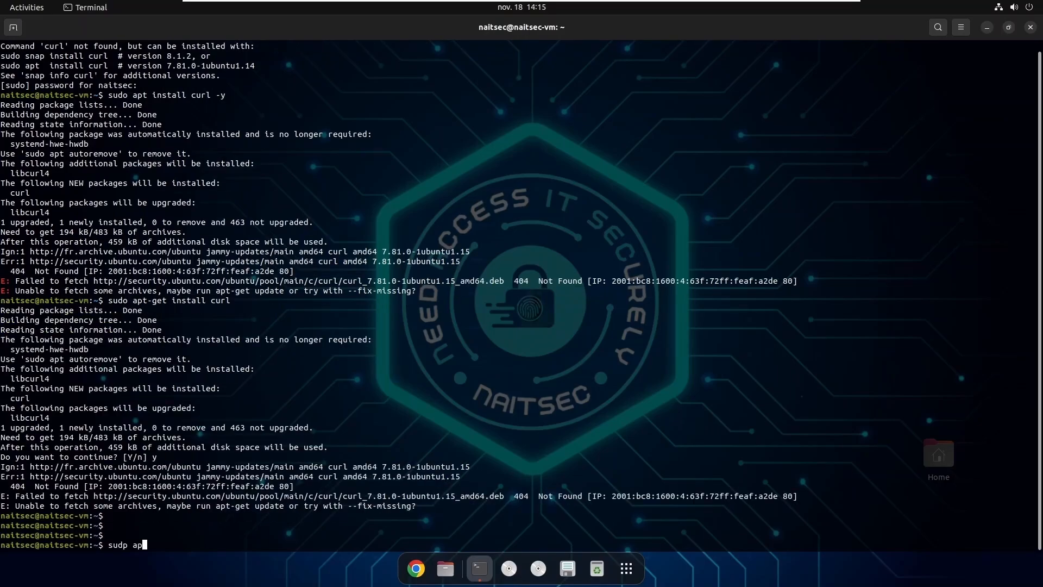
pyautogui.press('BackSpace')
pyautogui.press('BackSpace')
pyautogui.press('BackSpace')
pyautogui.press('BackSpace')
pyautogui.write('o pat')
pyautogui.press('BackSpace')
pyautogui.press('BackSpace')
pyautogui.press('BackSpace')
pyautogui.write('apt update')
pyautogui.press('Return')
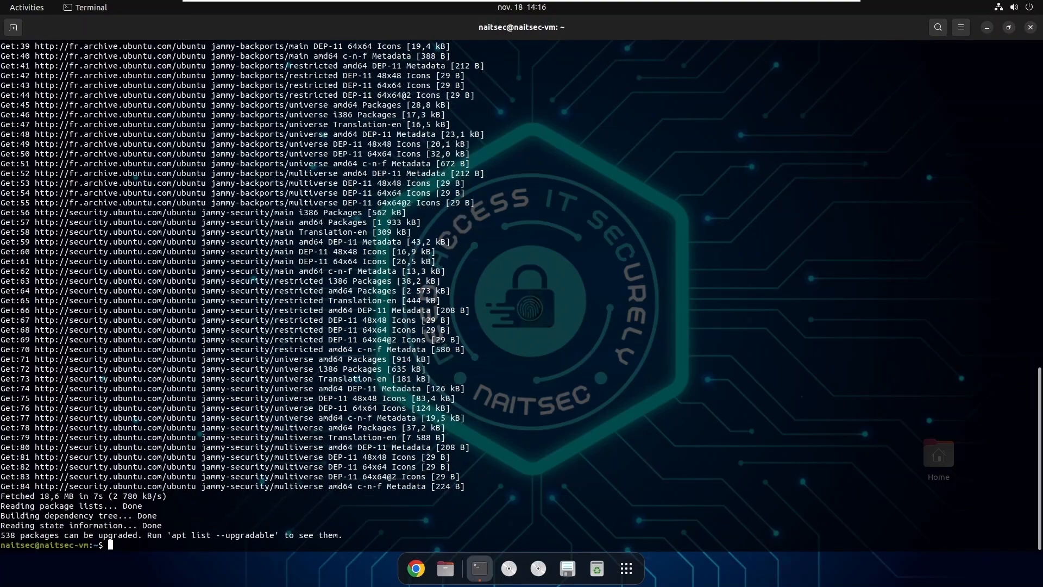
# Step: Clear the screen, rerun 'sudo apt install curl -y', and interrupt it while it waits on the lock
pyautogui.write('clear')
pyautogui.press('Return')
pyautogui.write('s')
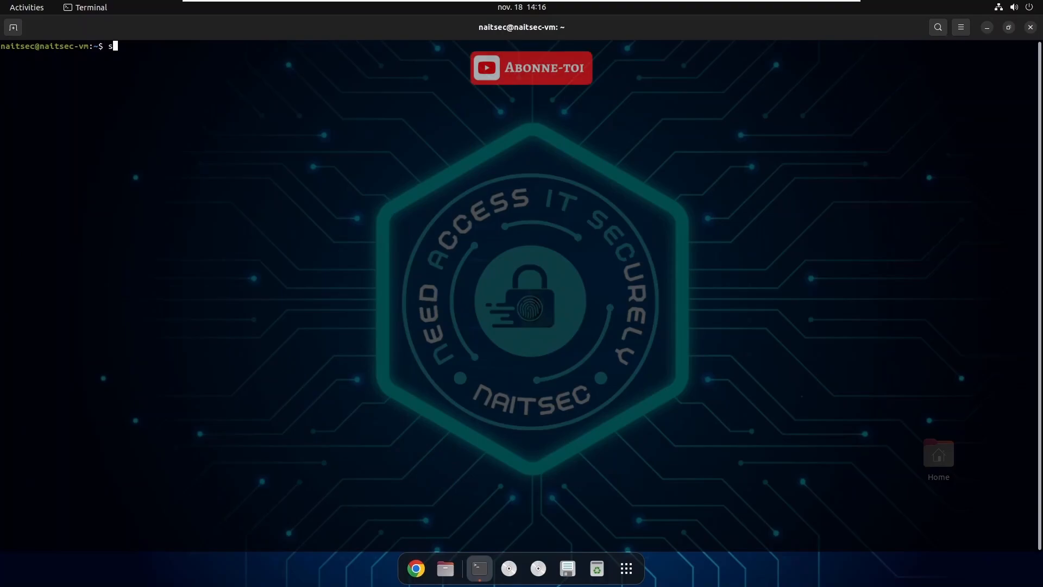
pyautogui.write('udo apt in')
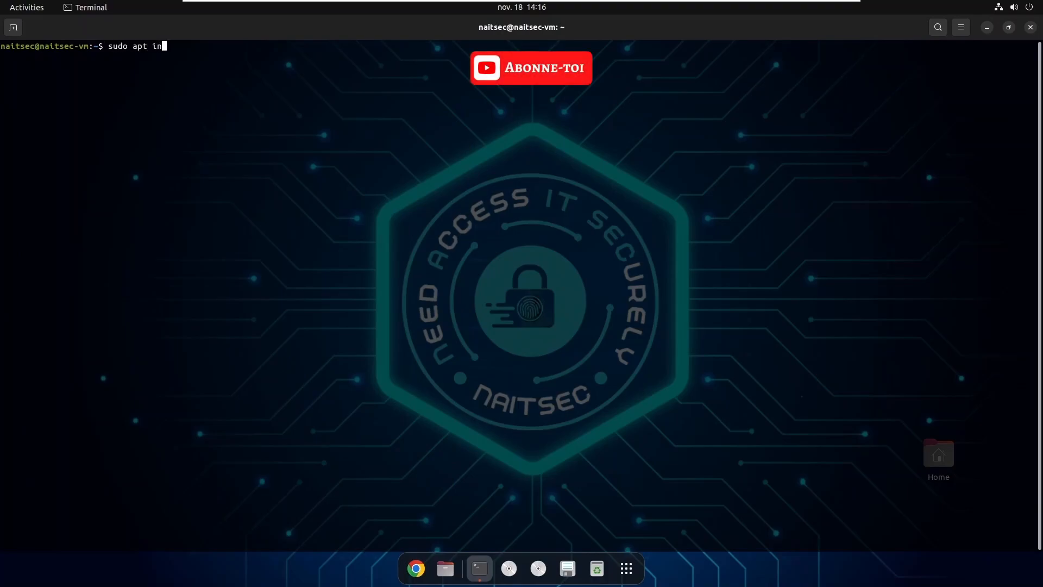
pyautogui.write('stall curl ')
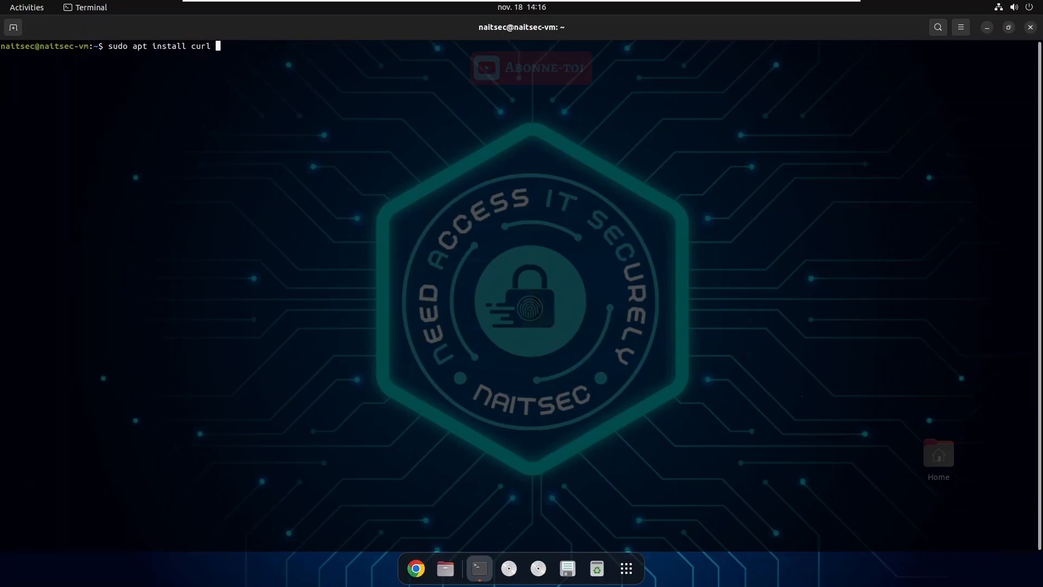
pyautogui.write('-y')
pyautogui.press('Return')
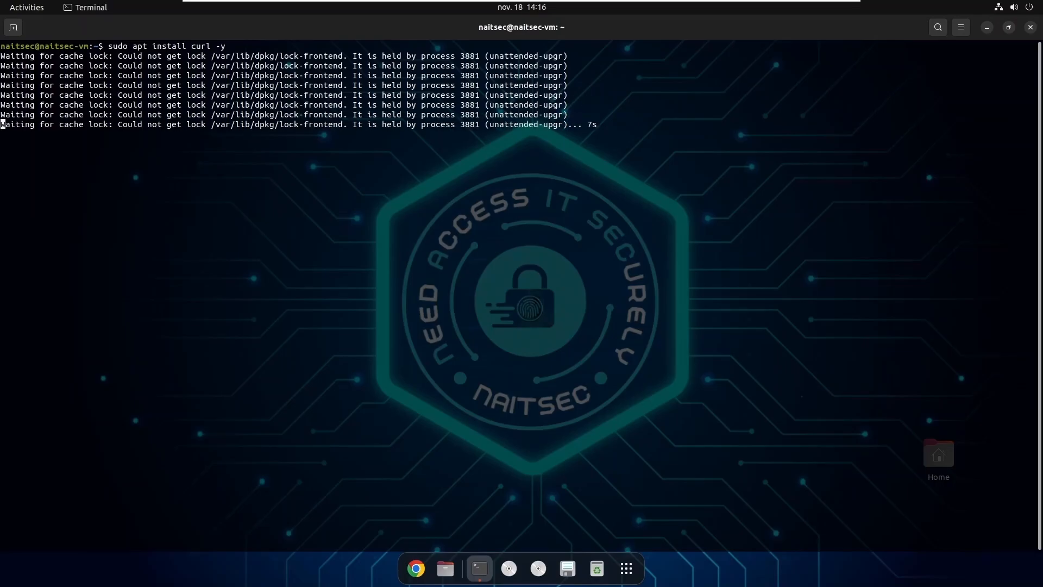
pyautogui.hotkey('ctrl', 'c')
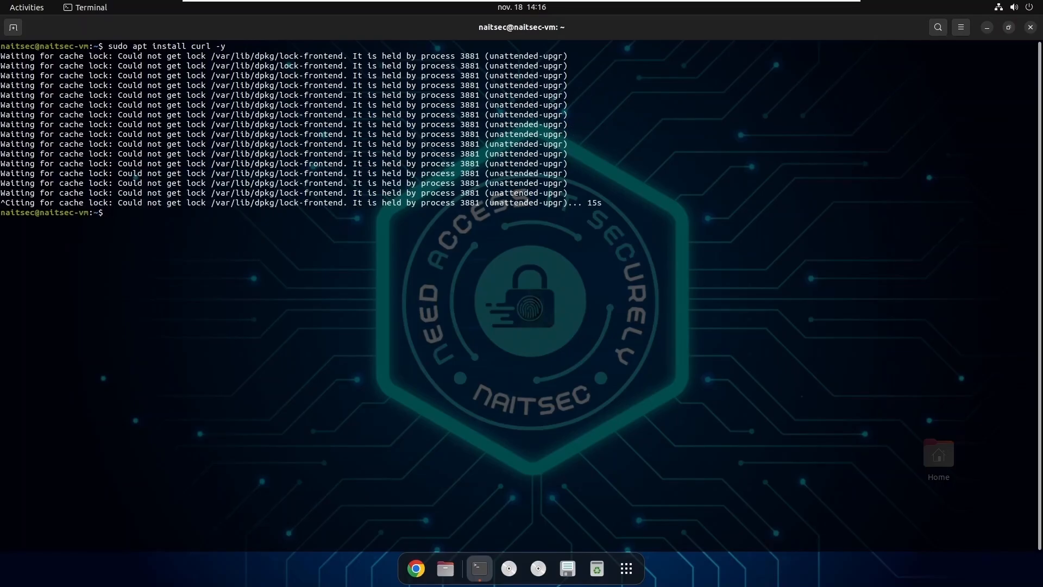
pyautogui.press('Return')
pyautogui.press('Return')
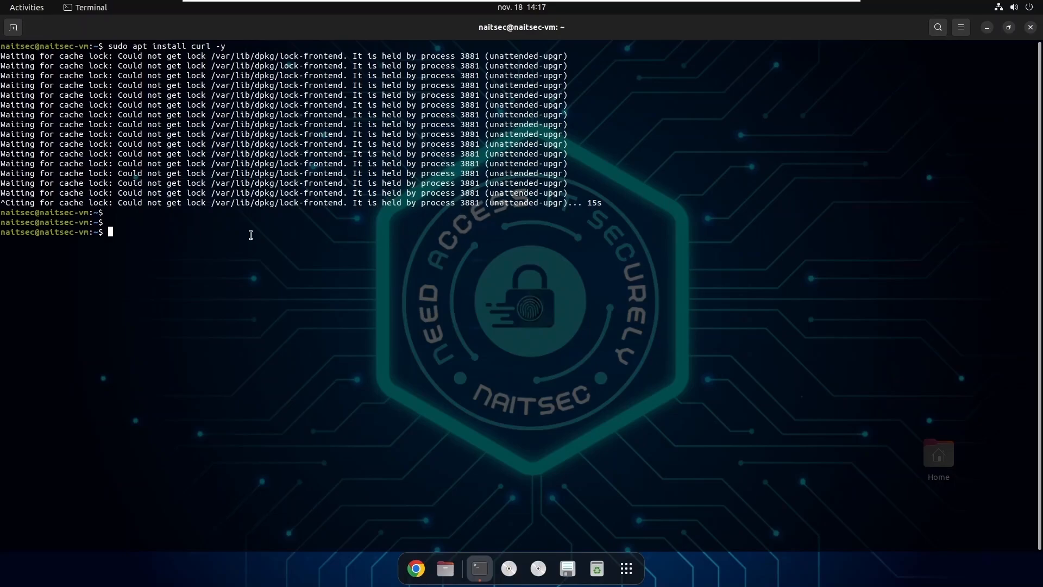
# Step: Kill the lock-holding process with 'sudo kill -9 3881'
pyautogui.write('sud')
pyautogui.press('BackSpace')
pyautogui.write('o kikk')
pyautogui.press('BackSpace')
pyautogui.write('ll -9')
pyautogui.rightClick(193, 236)
pyautogui.click(222, 268)
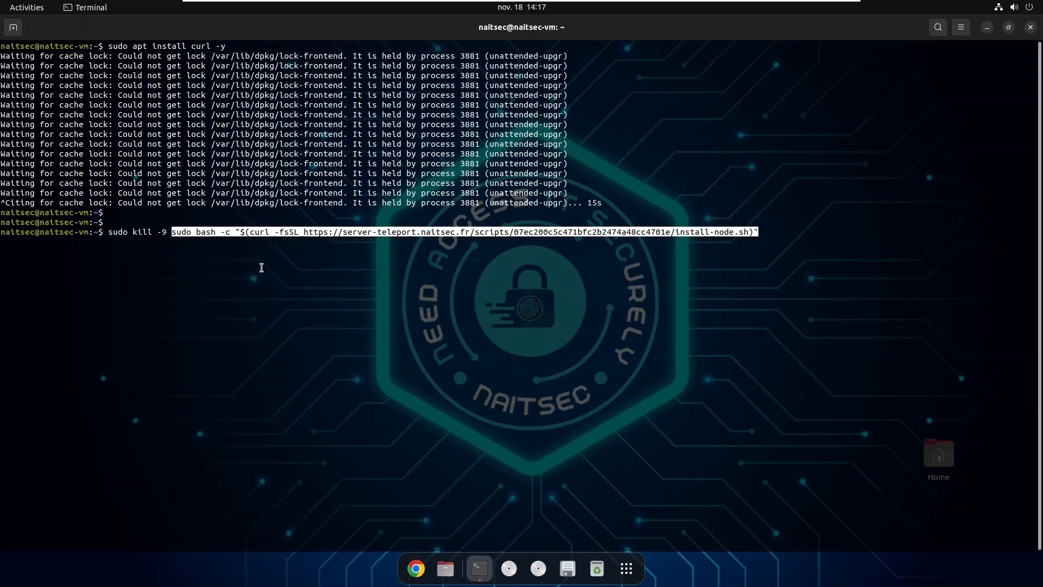
pyautogui.press('BackSpace')
pyautogui.press('BackSpace')
pyautogui.press('BackSpace')
pyautogui.press('BackSpace')
pyautogui.press('BackSpace')
pyautogui.press('BackSpace')
pyautogui.press('BackSpace')
pyautogui.press('BackSpace')
pyautogui.press('BackSpace')
pyautogui.press('BackSpace')
pyautogui.press('BackSpace')
pyautogui.press('BackSpace')
pyautogui.press('BackSpace')
pyautogui.press('BackSpace')
pyautogui.press('BackSpace')
pyautogui.press('BackSpace')
pyautogui.press('BackSpace')
pyautogui.press('BackSpace')
pyautogui.press('BackSpace')
pyautogui.press('BackSpace')
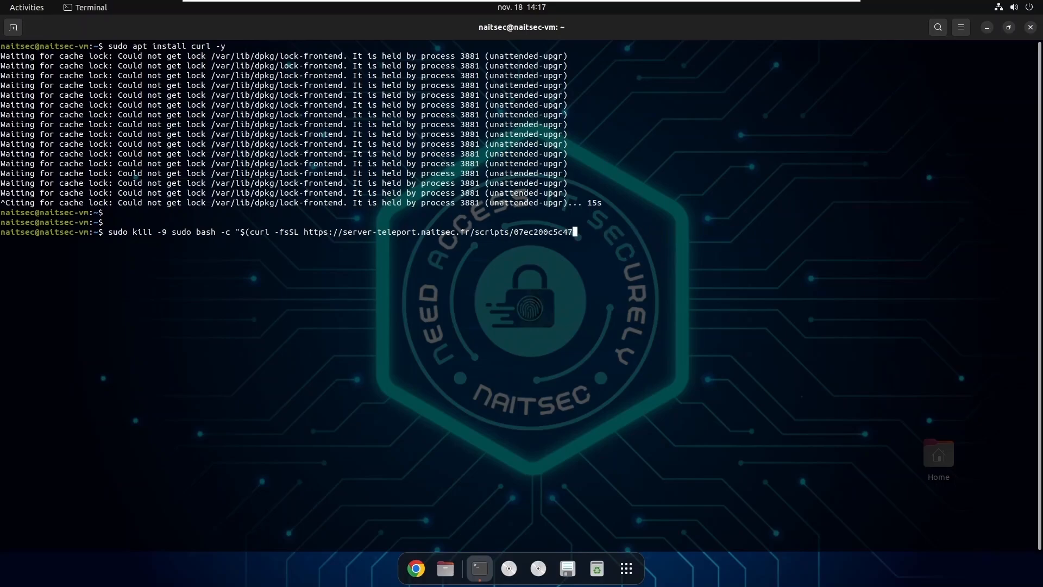
pyautogui.press('BackSpace')
pyautogui.press('BackSpace')
pyautogui.press('BackSpace')
pyautogui.press('BackSpace')
pyautogui.press('BackSpace')
pyautogui.press('BackSpace')
pyautogui.press('BackSpace')
pyautogui.press('BackSpace')
pyautogui.press('BackSpace')
pyautogui.press('BackSpace')
pyautogui.press('BackSpace')
pyautogui.press('BackSpace')
pyautogui.press('BackSpace')
pyautogui.press('BackSpace')
pyautogui.press('BackSpace')
pyautogui.press('BackSpace')
pyautogui.press('BackSpace')
pyautogui.press('BackSpace')
pyautogui.press('BackSpace')
pyautogui.press('BackSpace')
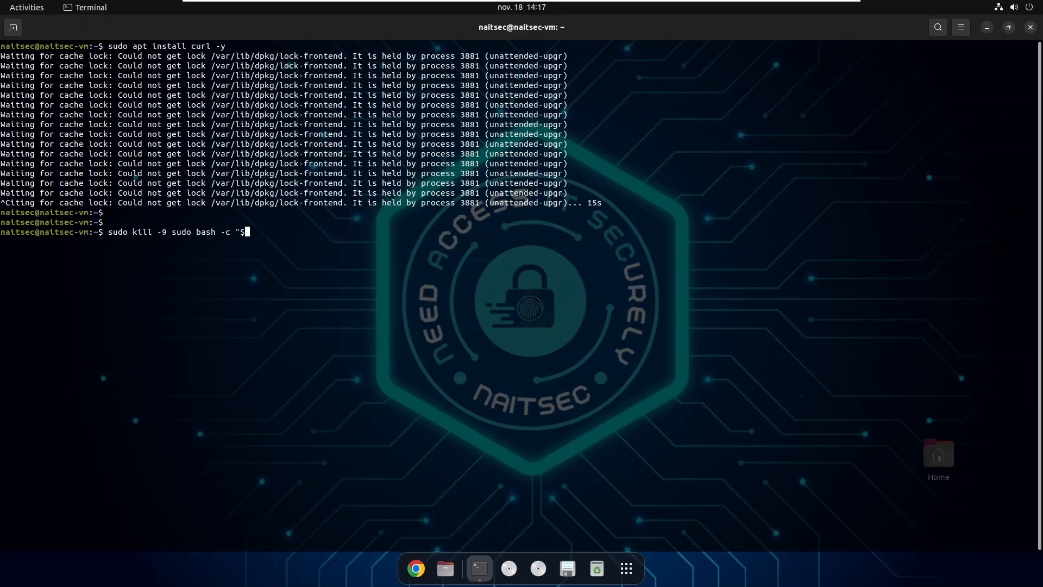
pyautogui.press('BackSpace')
pyautogui.press('BackSpace')
pyautogui.press('BackSpace')
pyautogui.write('3881')
pyautogui.press('Return')
pyautogui.press('Return')
pyautogui.press('Return')
pyautogui.press('Return')
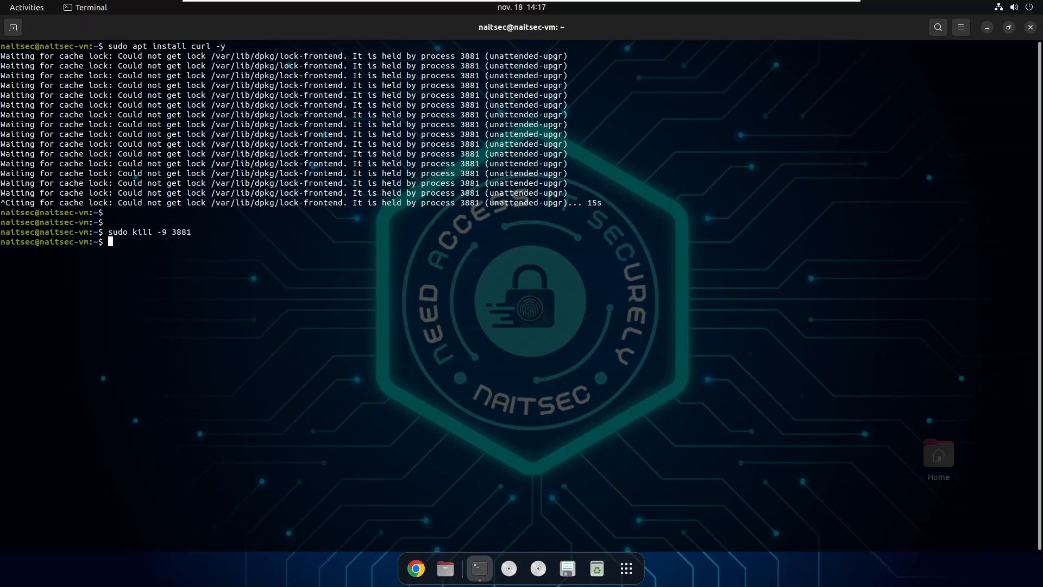
# Step: Recall the curl install, clear the screen, and bring back the install-node.sh command
pyautogui.press('Up')
pyautogui.press('Up')
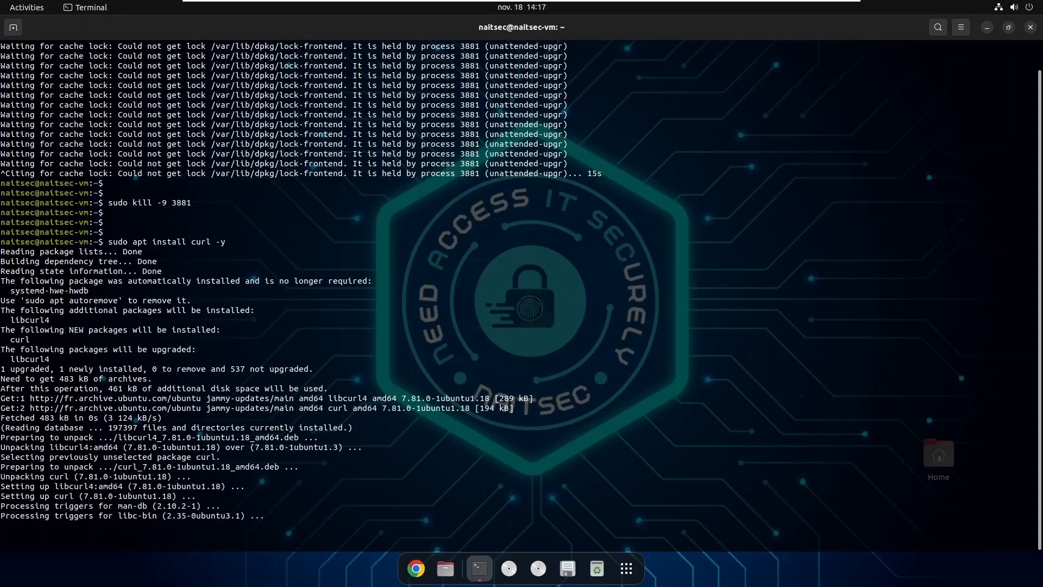
pyautogui.write('clear')
pyautogui.press('Return')
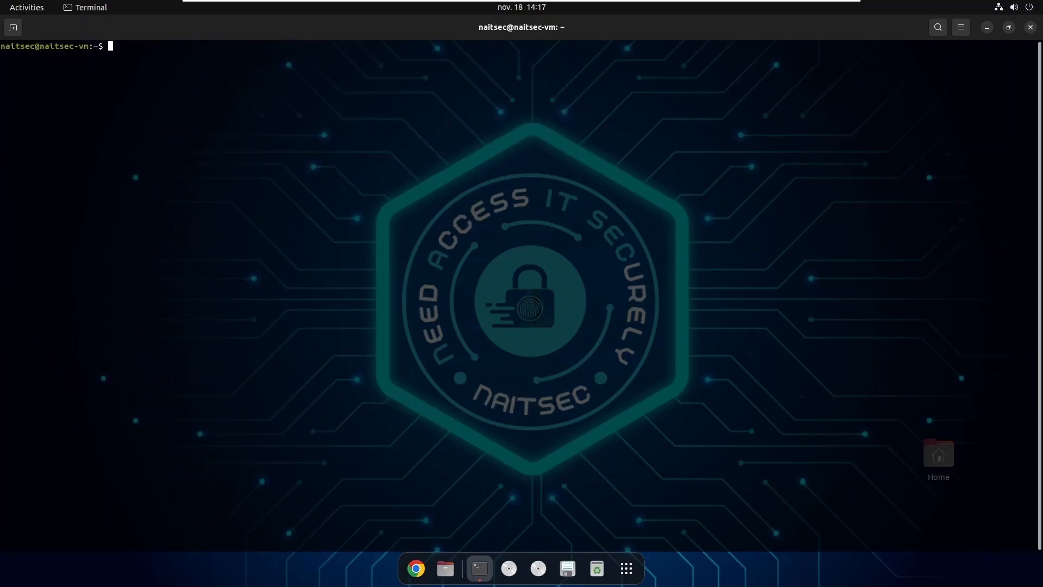
pyautogui.press('Up')
pyautogui.press('Up')
pyautogui.press('Up')
pyautogui.press('Down')
pyautogui.press('Down')
pyautogui.press('Up')
pyautogui.press('Up')
pyautogui.press('Up')
pyautogui.press('Up')
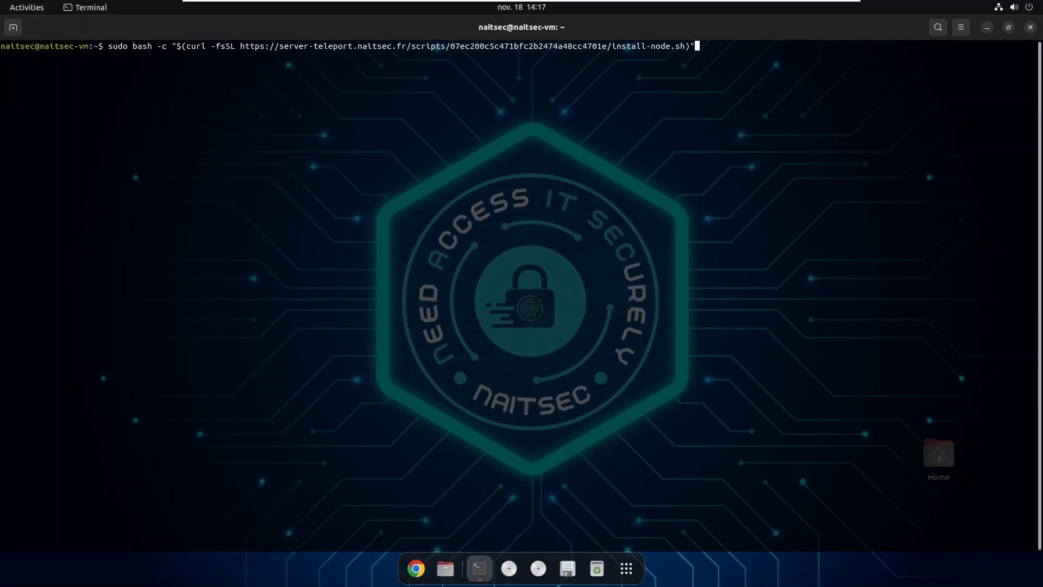
# Step: Run the Teleport install-node.sh script, then open and close the VM's Chrome windows
pyautogui.press('Return')
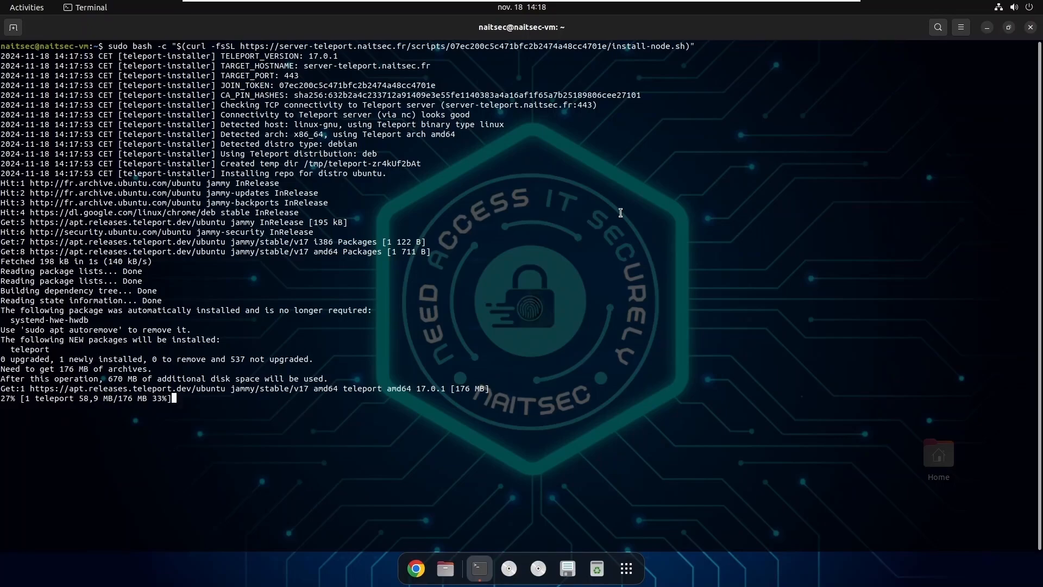
pyautogui.click(417, 568)
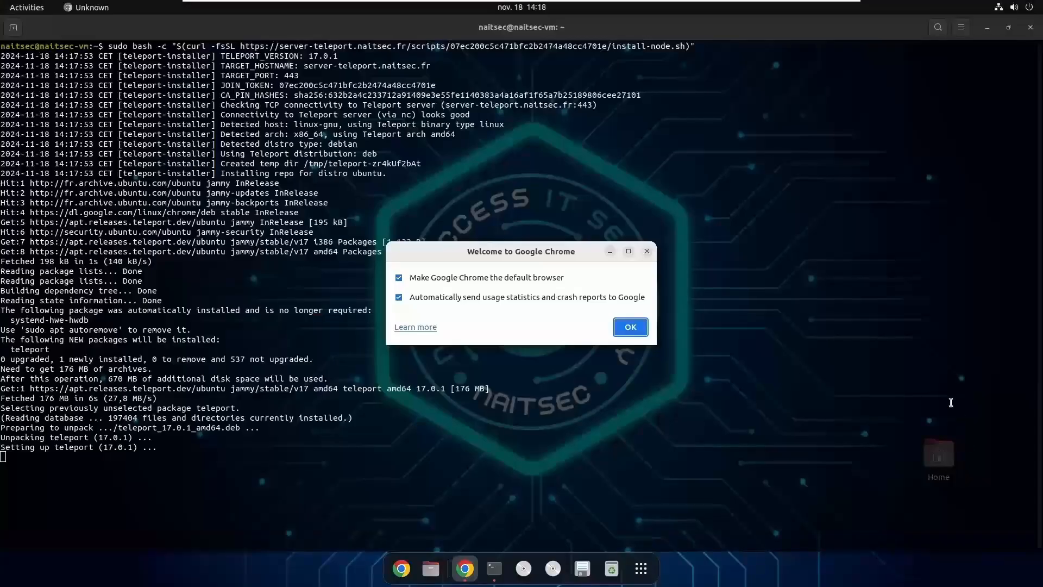
pyautogui.click(646, 250)
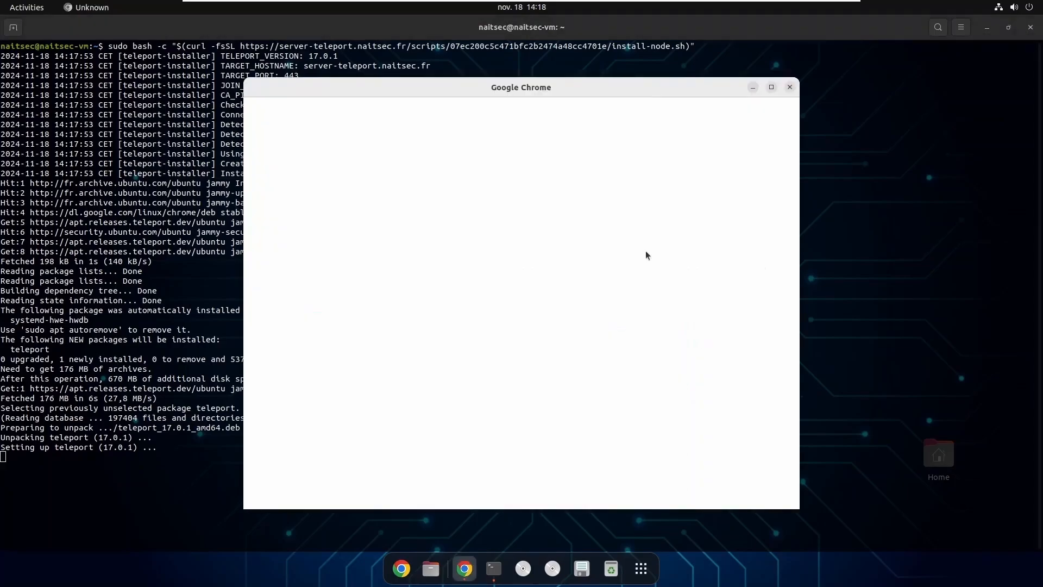
pyautogui.click(789, 87)
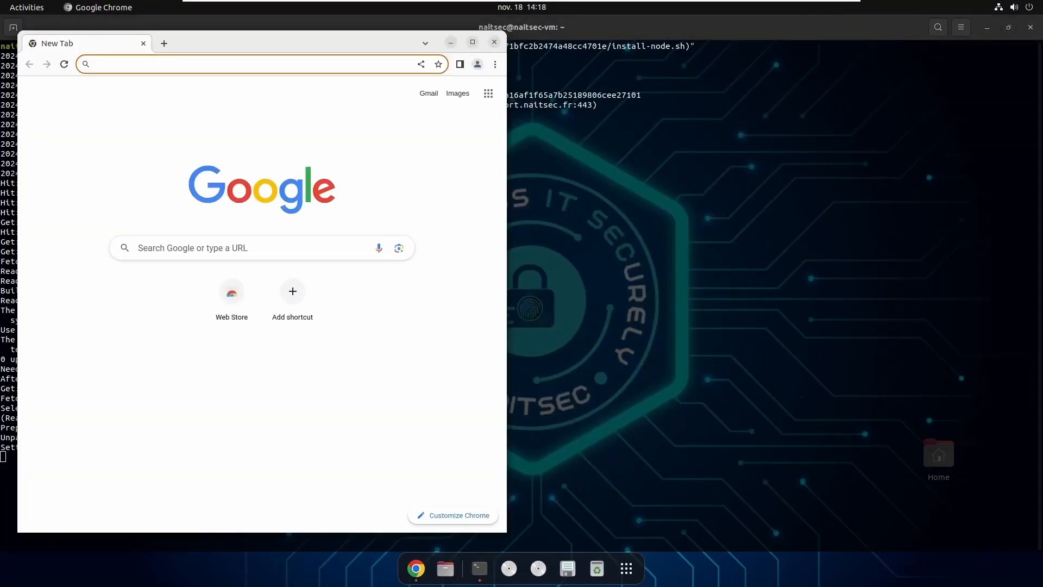
pyautogui.click(494, 42)
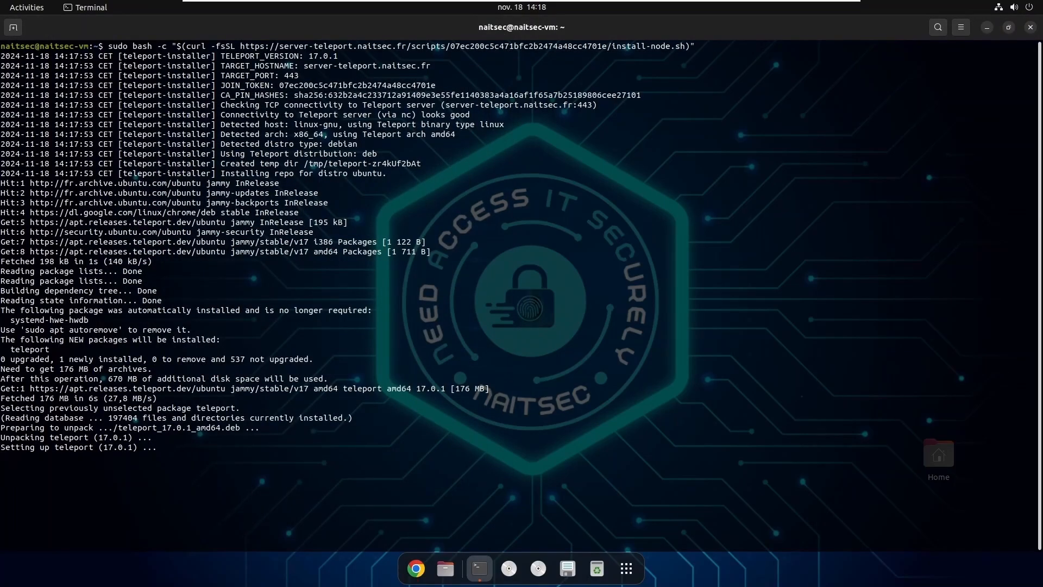
# Step: Unlock the screen session with the account password
pyautogui.press('super+l')
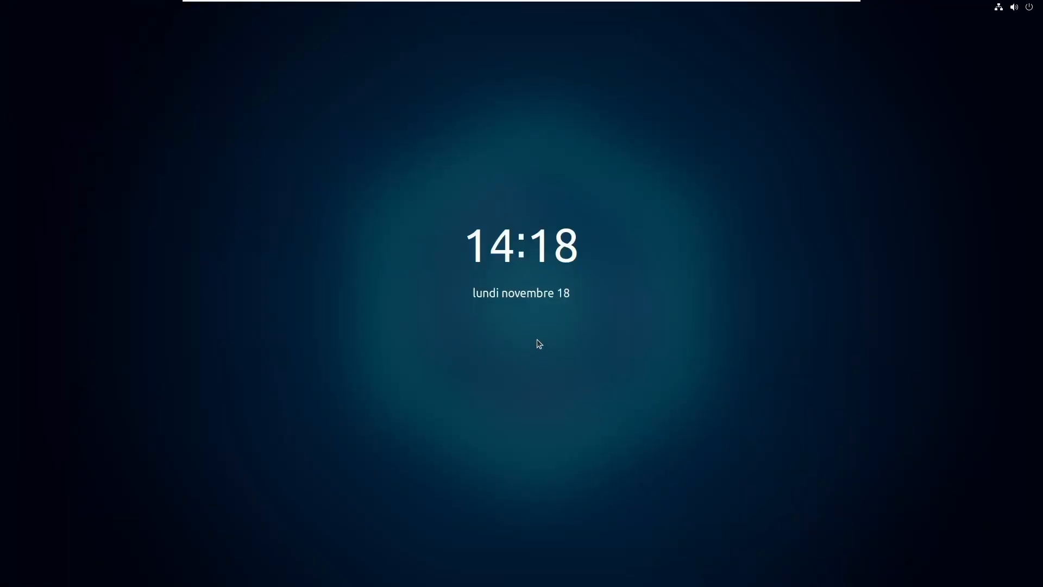
pyautogui.click(536, 344)
pyautogui.write('****')
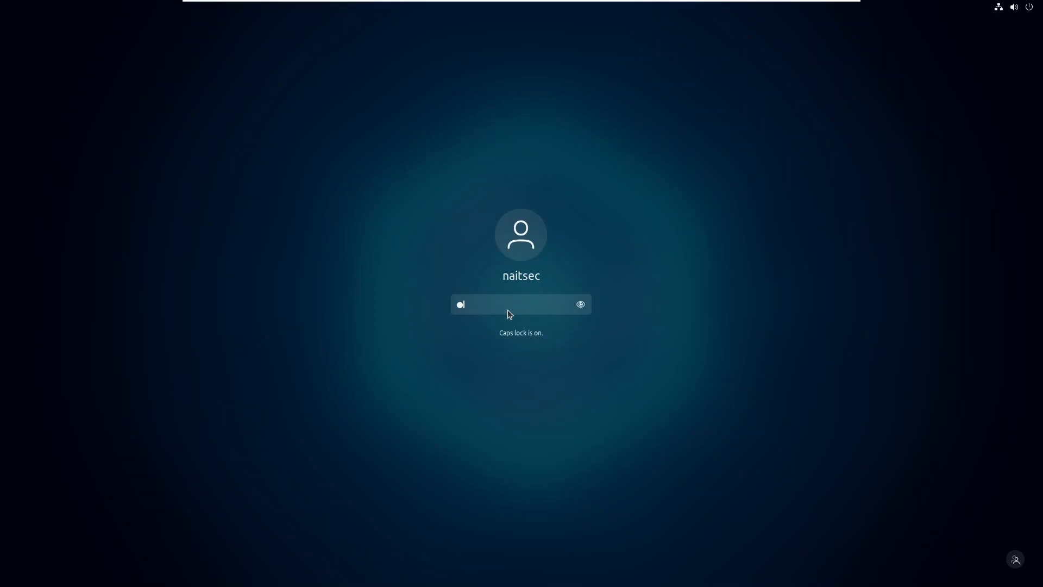
pyautogui.write('*****')
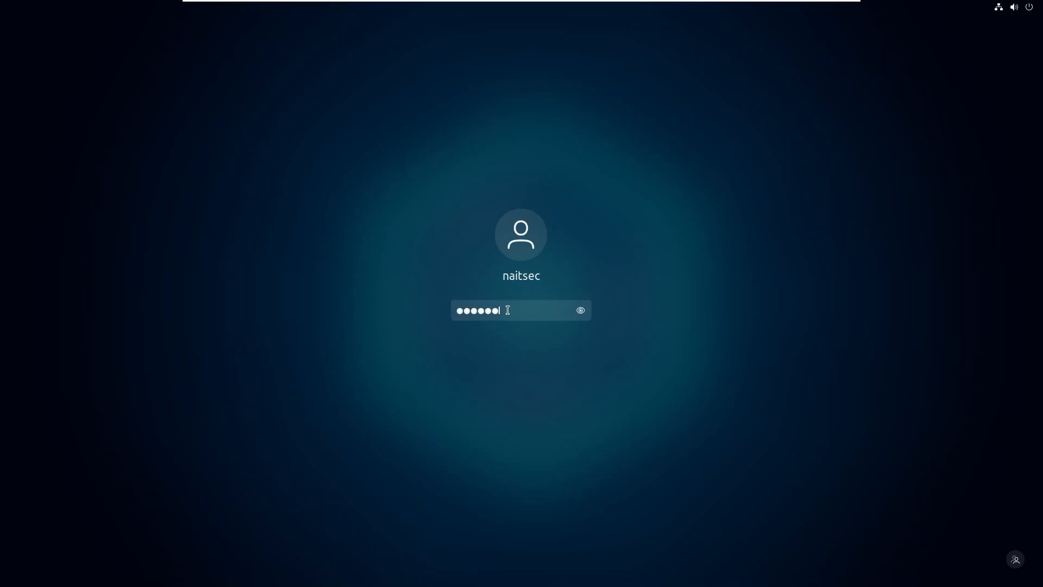
pyautogui.press('Return')
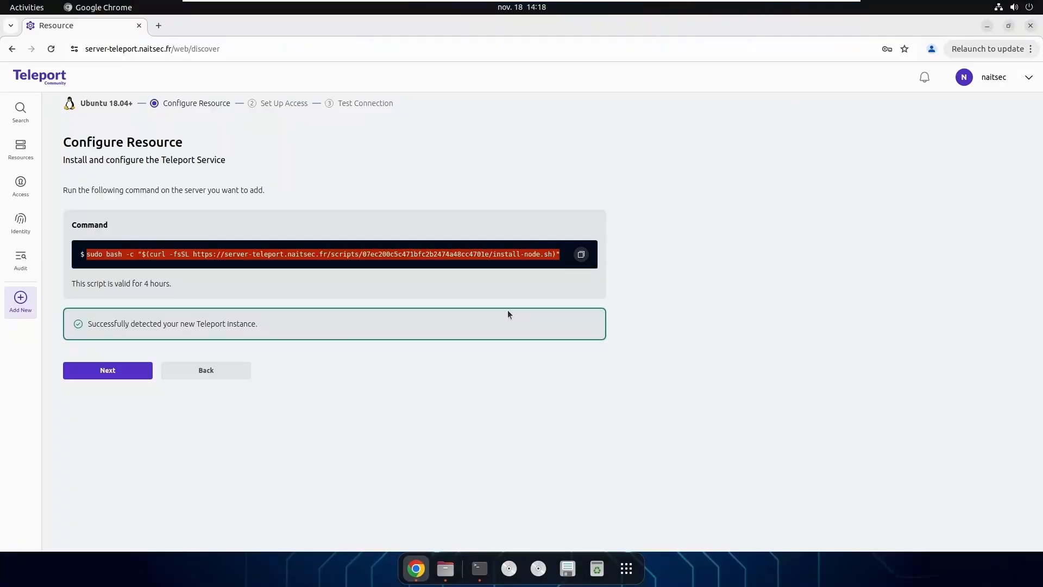
# Step: Highlight the 'Successfully detected your new Teleport Instance' message in the Configure Resource step
pyautogui.click(242, 359)
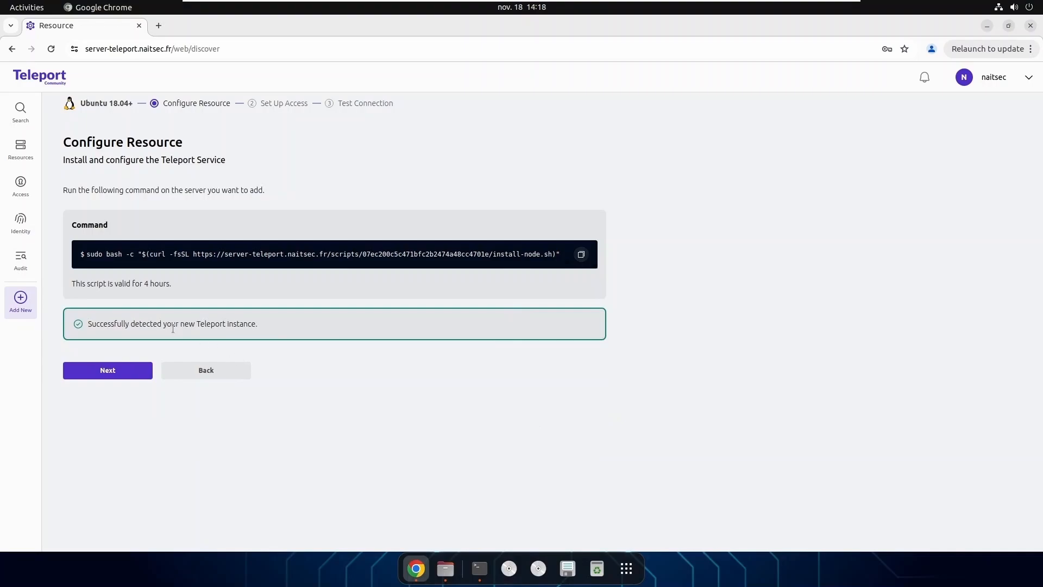
pyautogui.moveTo(90, 326); pyautogui.dragTo(282, 323)
pyautogui.click(225, 335)
pyautogui.moveTo(90, 324); pyautogui.dragTo(288, 334)
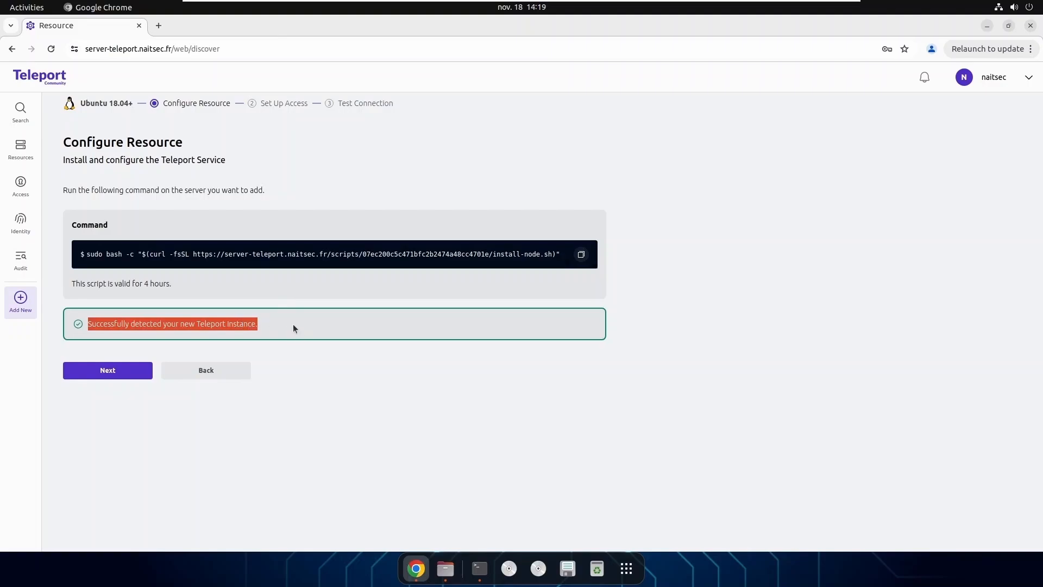
pyautogui.doubleClick(252, 322)
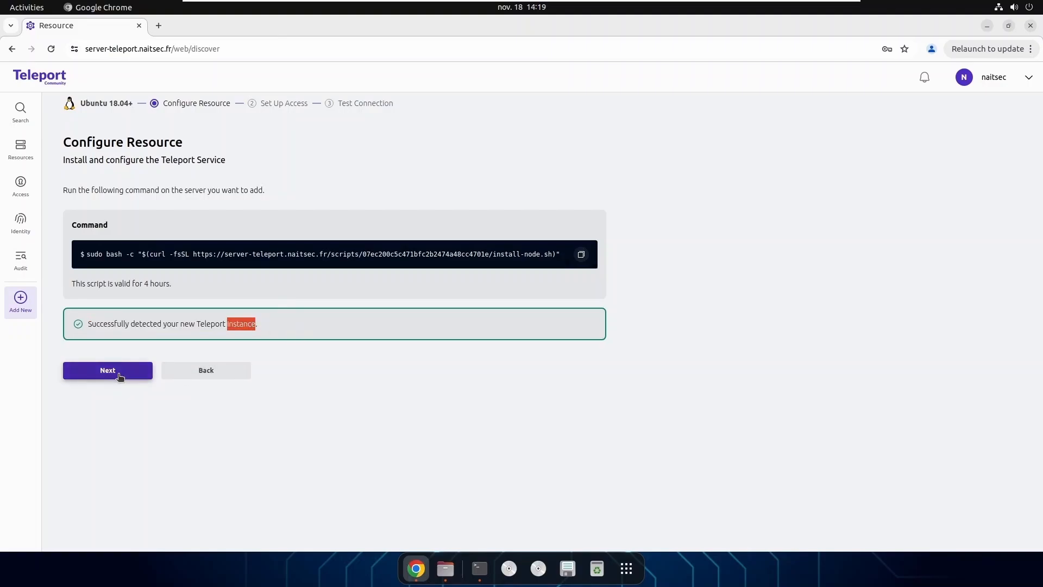
# Step: Replace the OS users with only root in Set Up Access, then continue
pyautogui.click(122, 372)
pyautogui.press('BackSpace')
pyautogui.press('BackSpace')
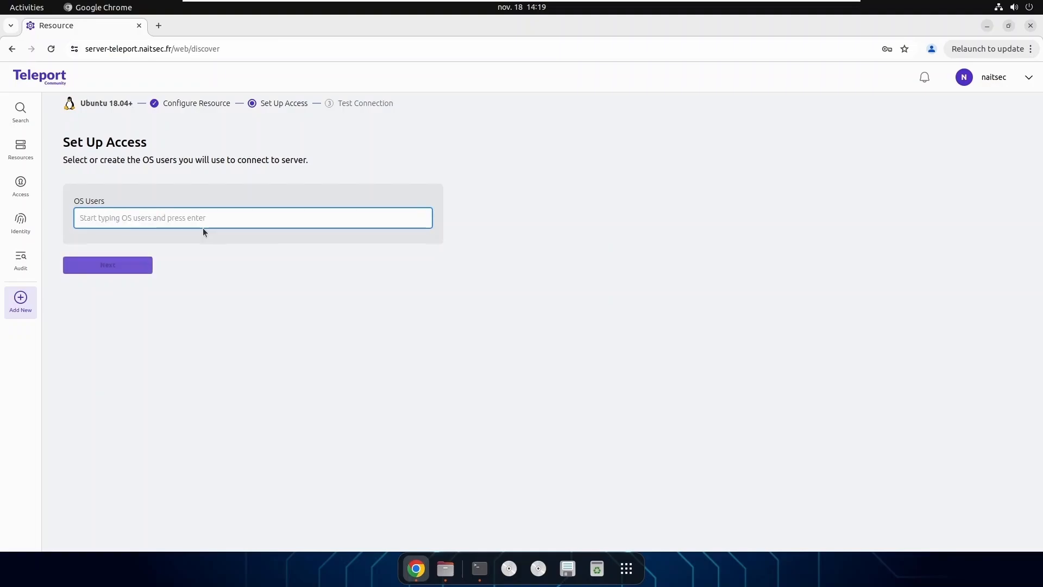
pyautogui.write('r')
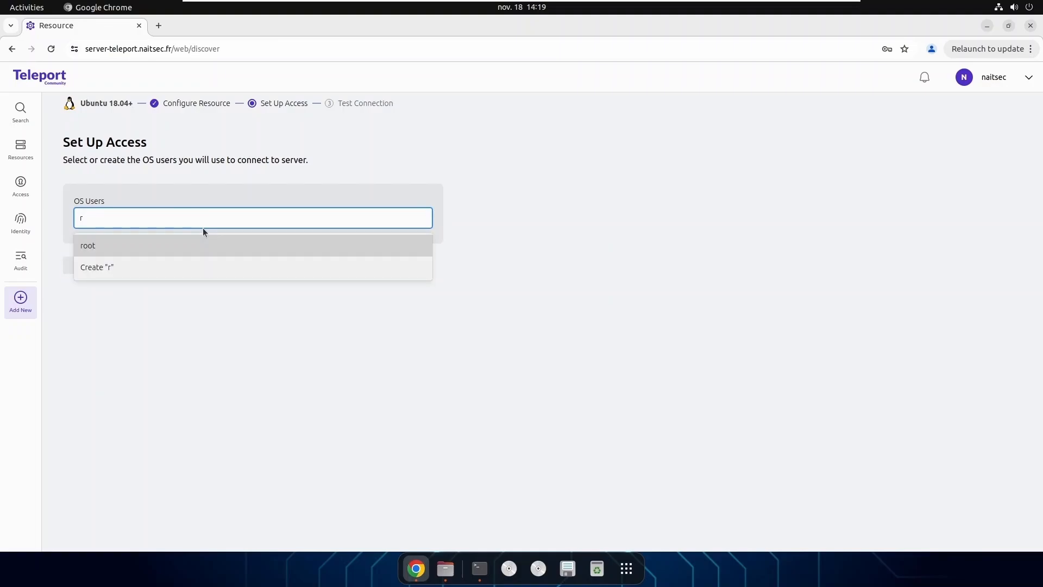
pyautogui.click(138, 240)
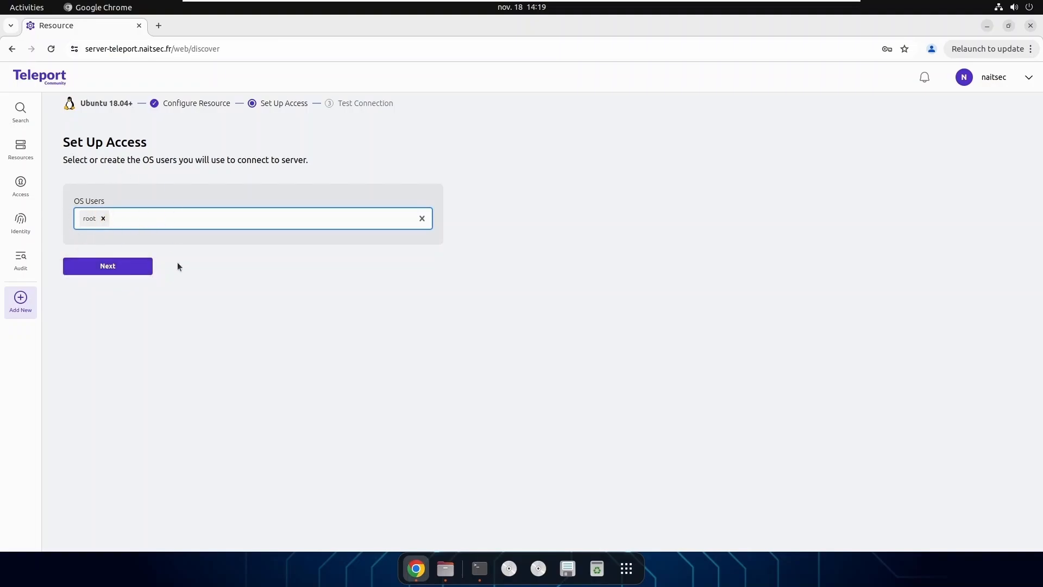
pyautogui.click(112, 267)
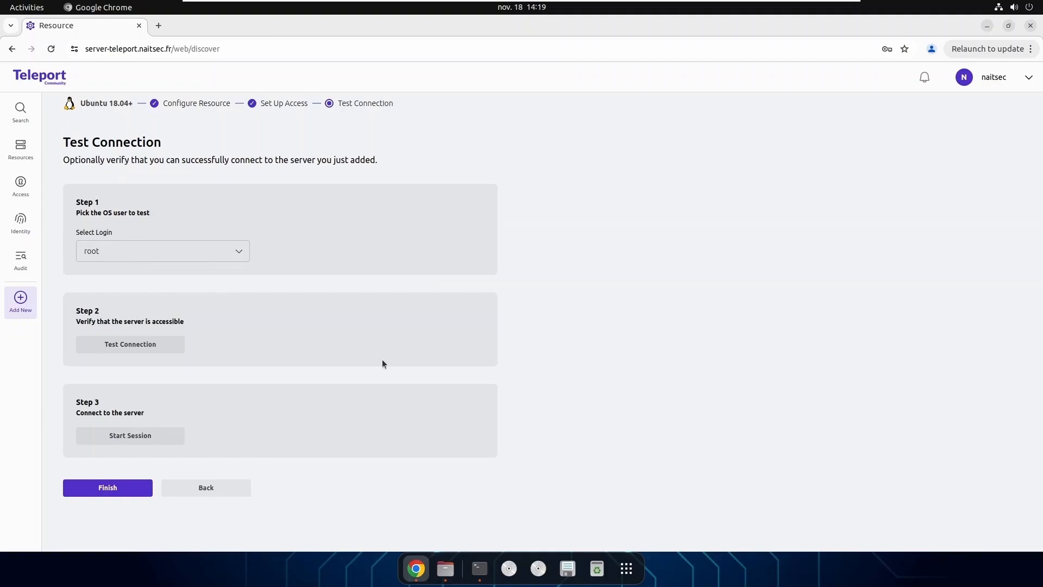
# Step: Test the connection, start a root session, close its console tab and finish enrollment
pyautogui.click(150, 349)
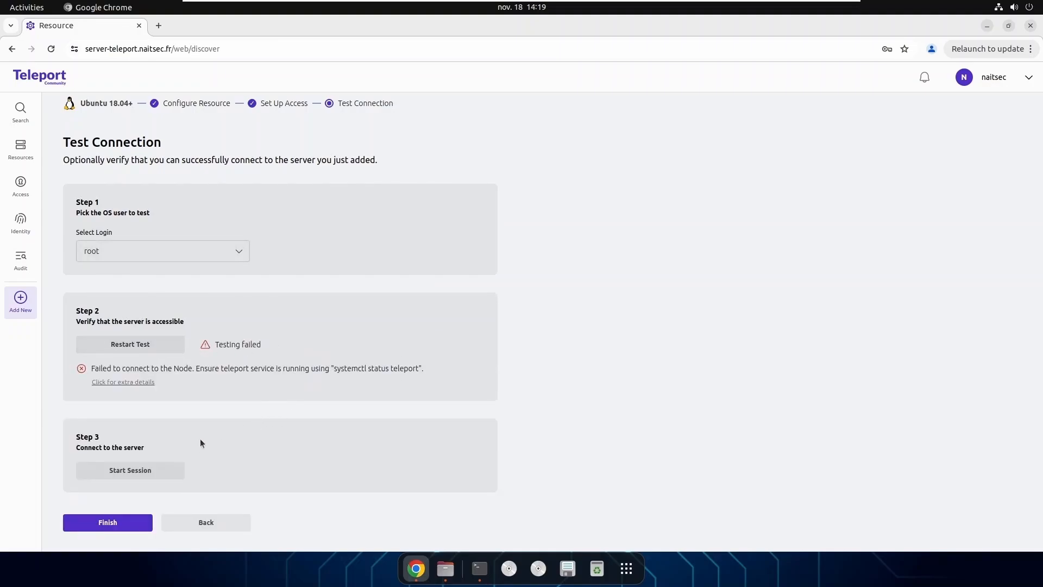
pyautogui.click(158, 470)
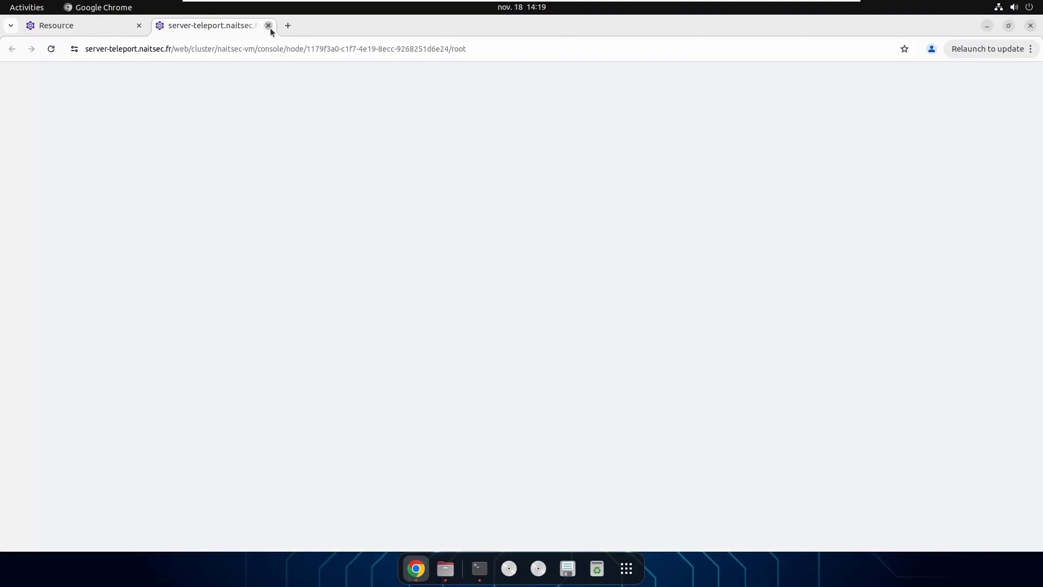
pyautogui.click(269, 27)
pyautogui.click(120, 521)
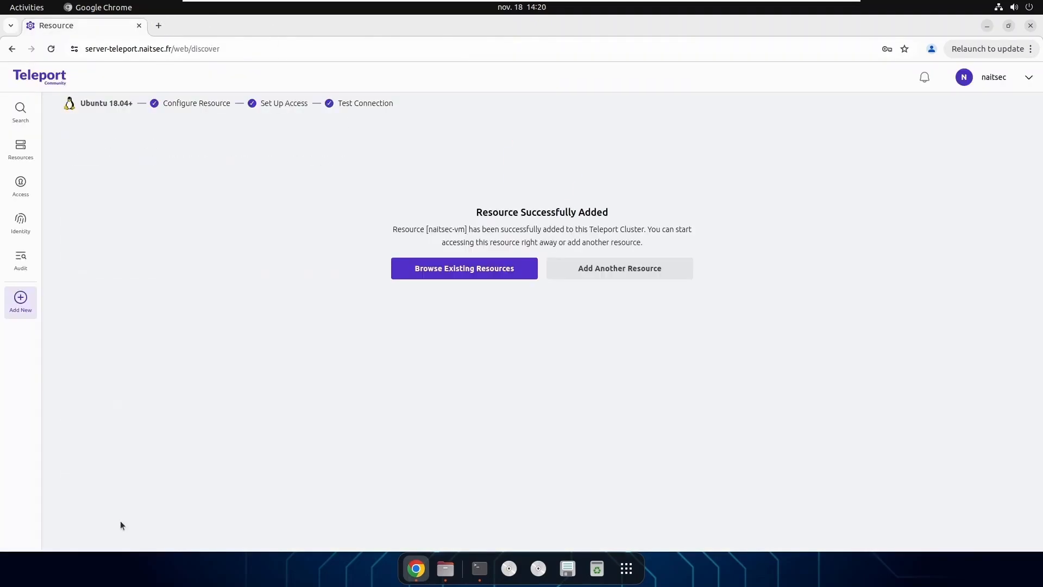
# Step: Check the terminal, then browse existing resources to see the enrolled naitsec-vm server
pyautogui.hotkey('alt', 'Tab')
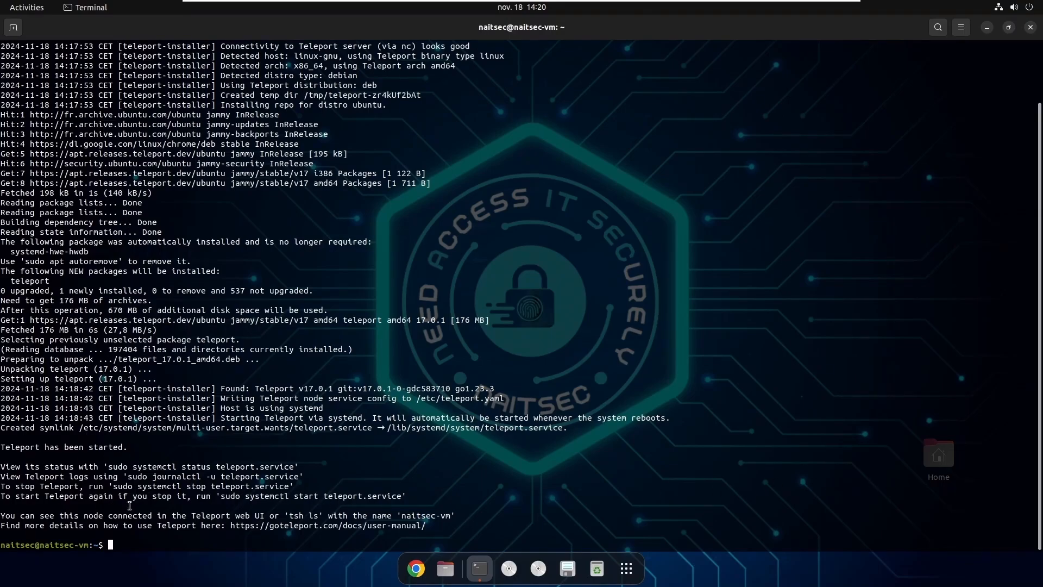
pyautogui.hotkey('alt', 'Tab')
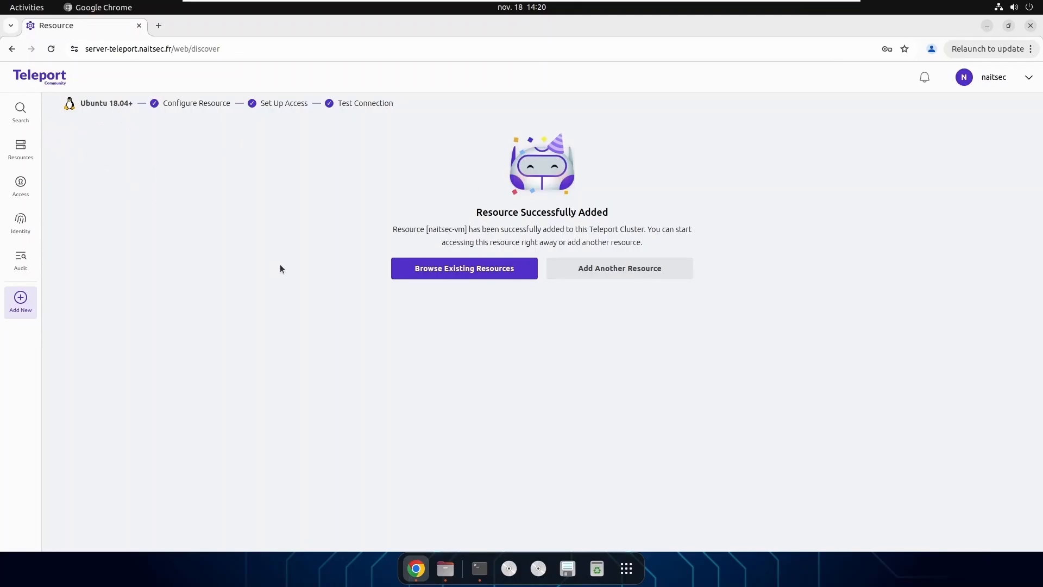
pyautogui.click(494, 276)
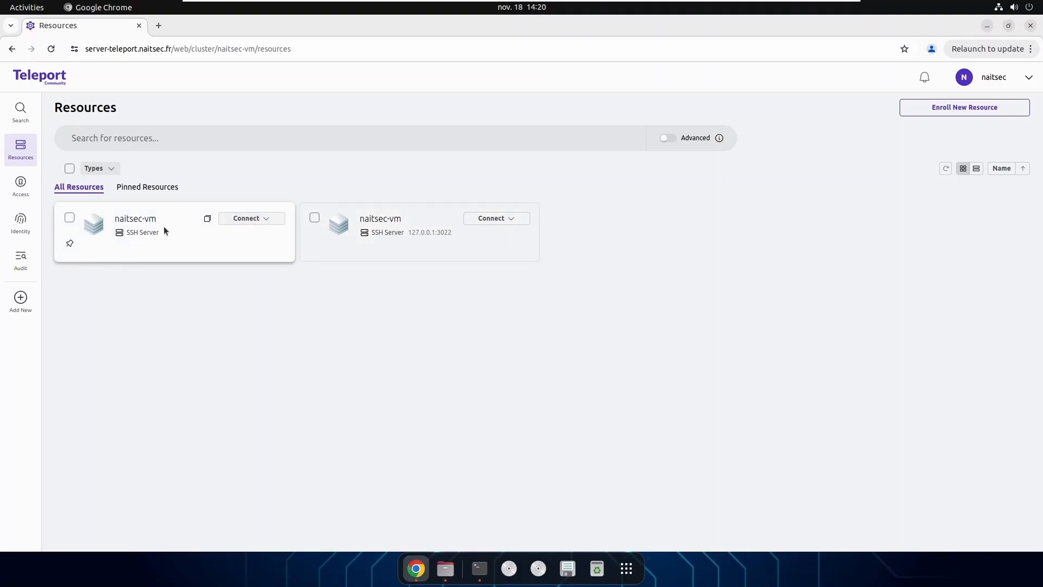
# Step: Look over the Users list, then move to the Roles list
pyautogui.click(20, 184)
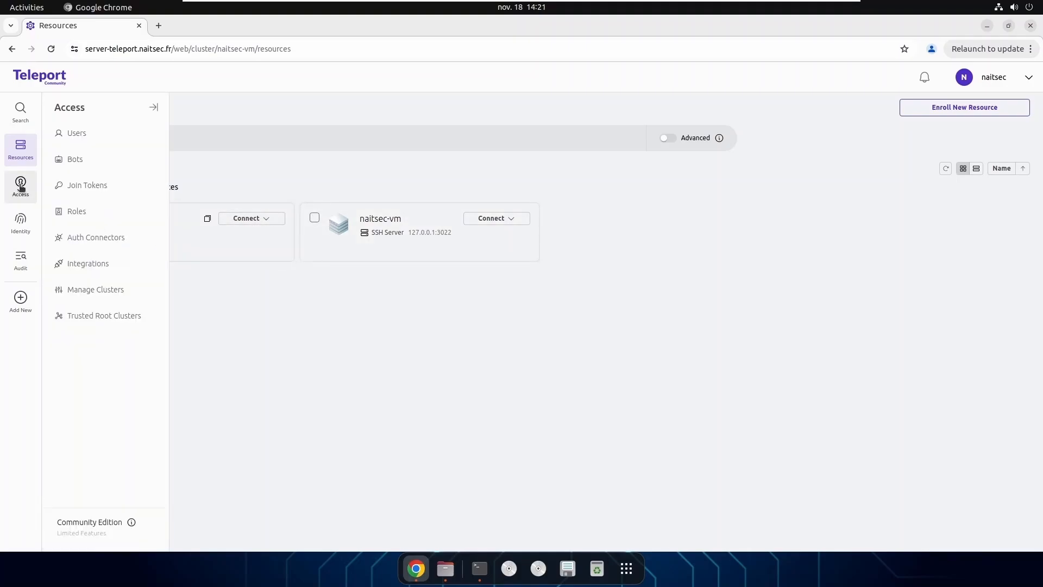
pyautogui.click(82, 137)
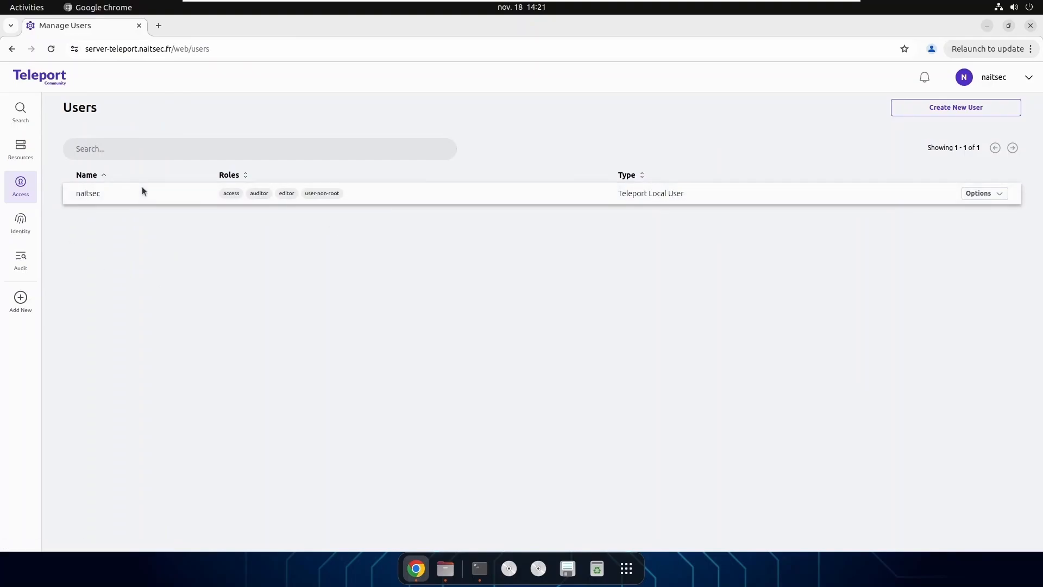
pyautogui.click(18, 151)
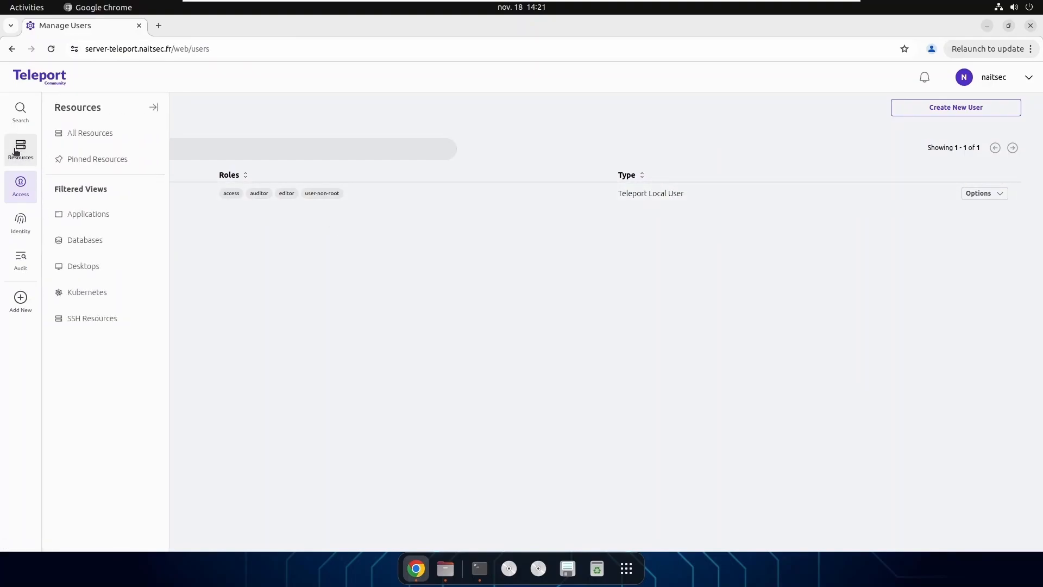
pyautogui.moveTo(18, 217)
pyautogui.moveTo(21, 183)
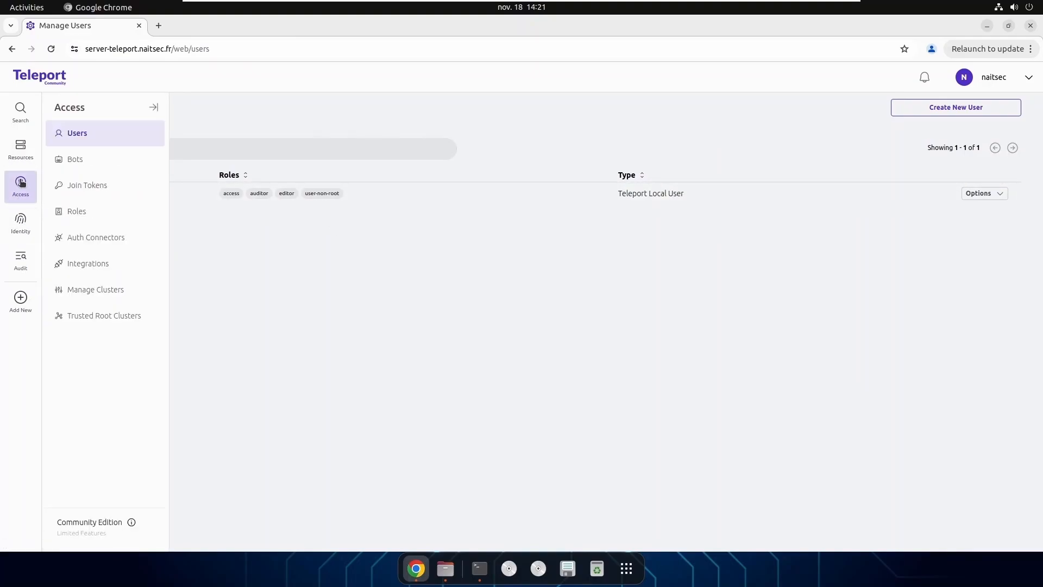
pyautogui.click(82, 212)
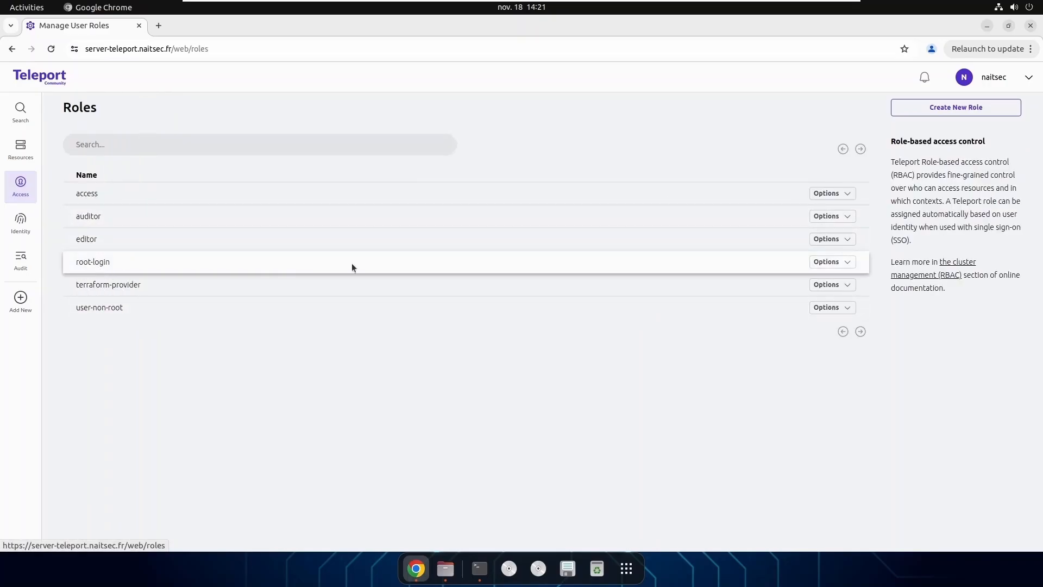
# Step: Delete the root-login role
pyautogui.click(849, 263)
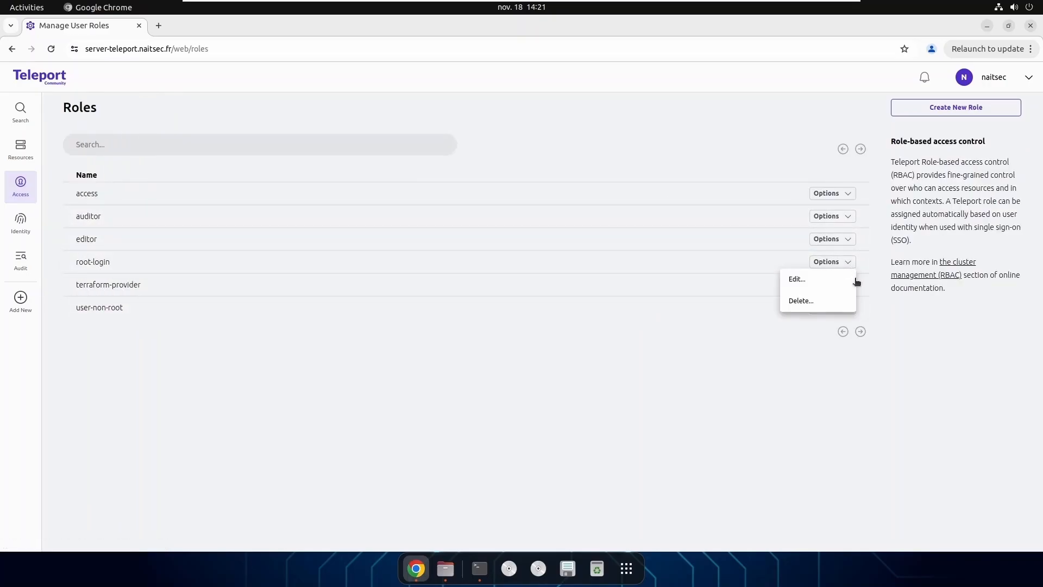
pyautogui.click(818, 306)
pyautogui.click(464, 337)
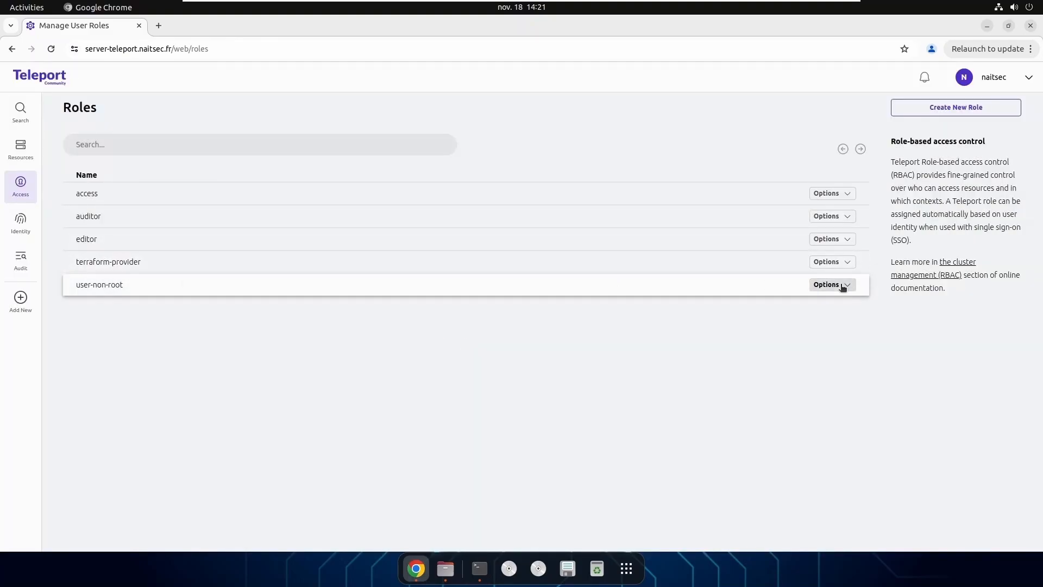
# Step: Try deleting the user-non-root role and dismiss the role-in-use error
pyautogui.click(849, 286)
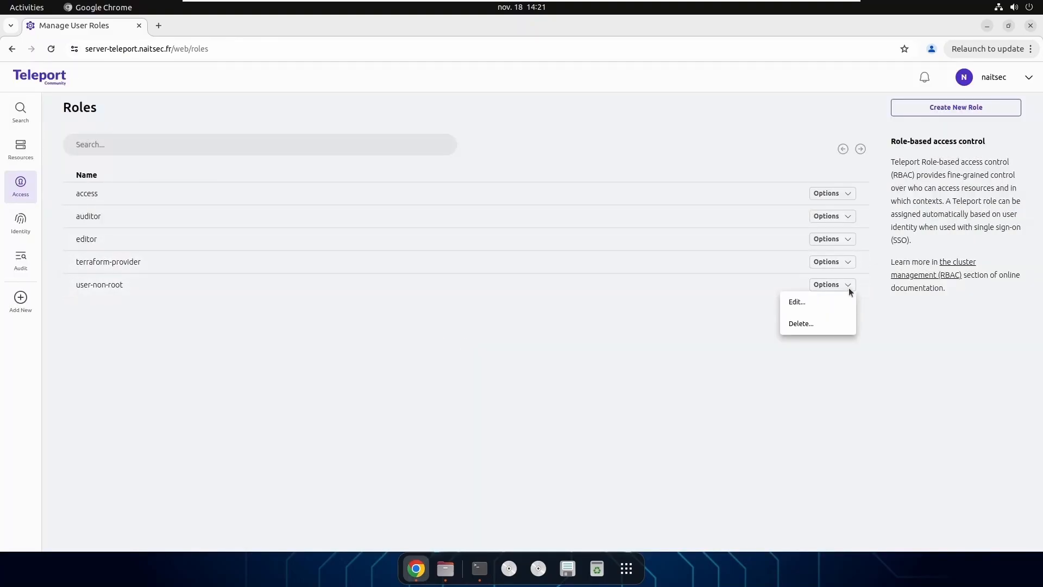
pyautogui.click(810, 326)
pyautogui.click(460, 333)
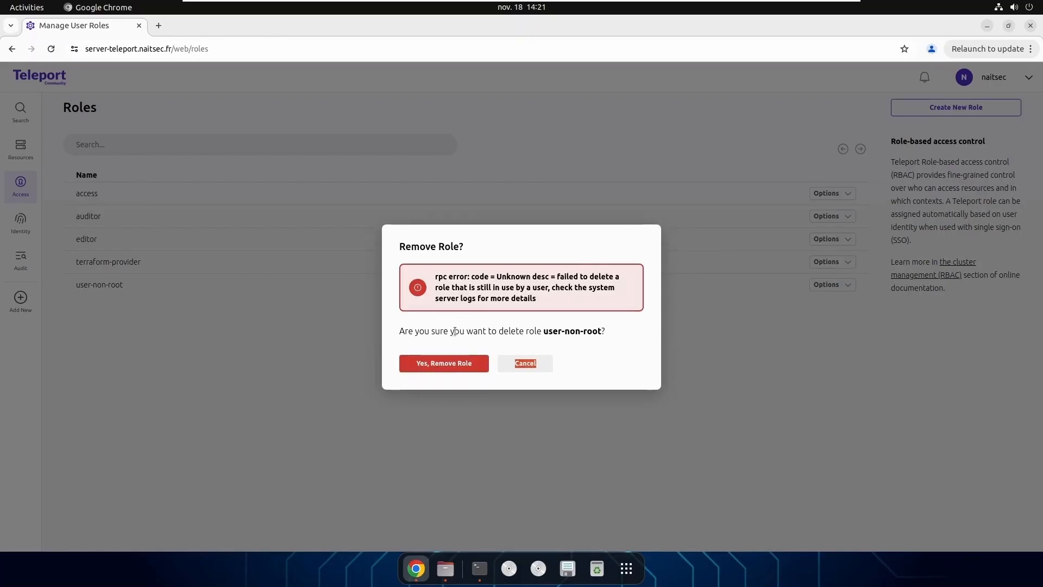
pyautogui.click(529, 363)
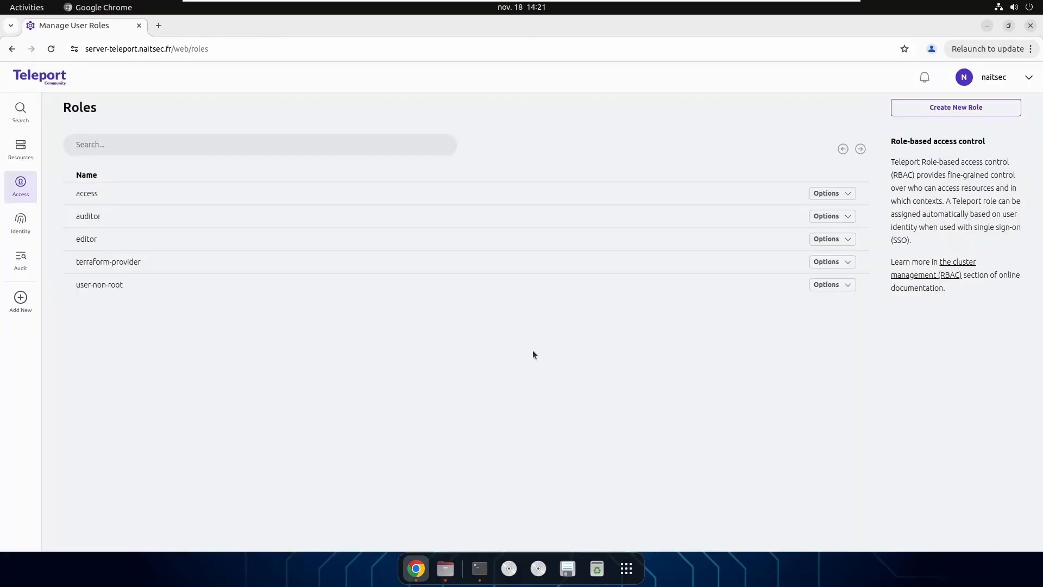
# Step: Return to the Users list under Access
pyautogui.moveTo(21, 152)
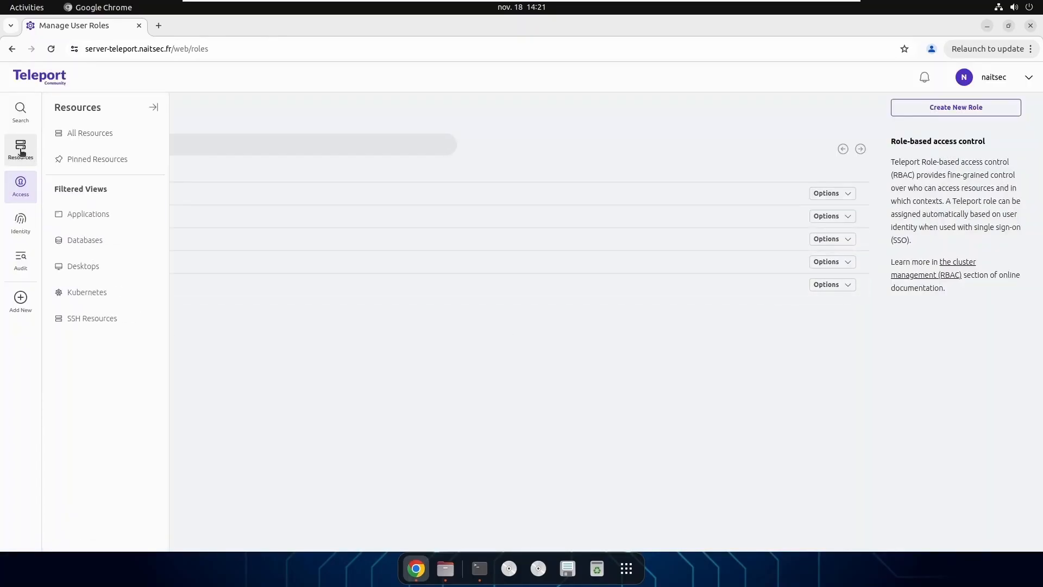
pyautogui.moveTo(21, 185)
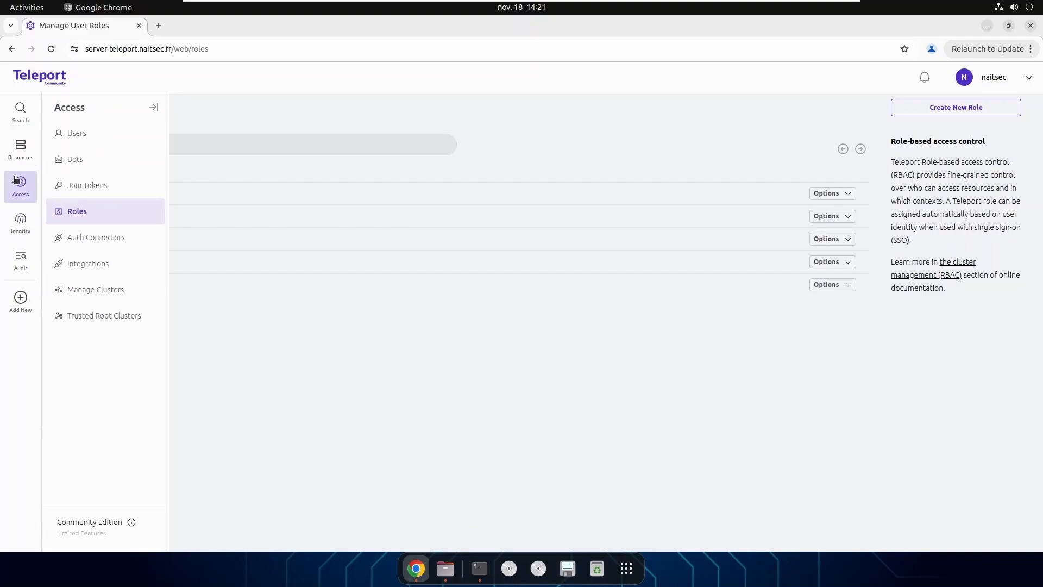
pyautogui.click(81, 134)
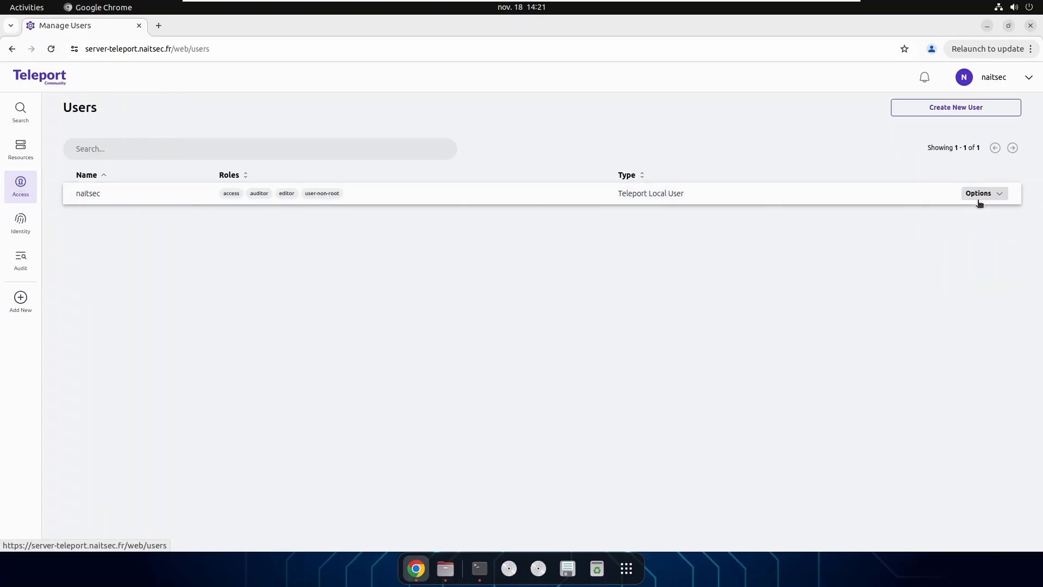
# Step: Edit the user to remove the user-non-root role and save
pyautogui.click(998, 196)
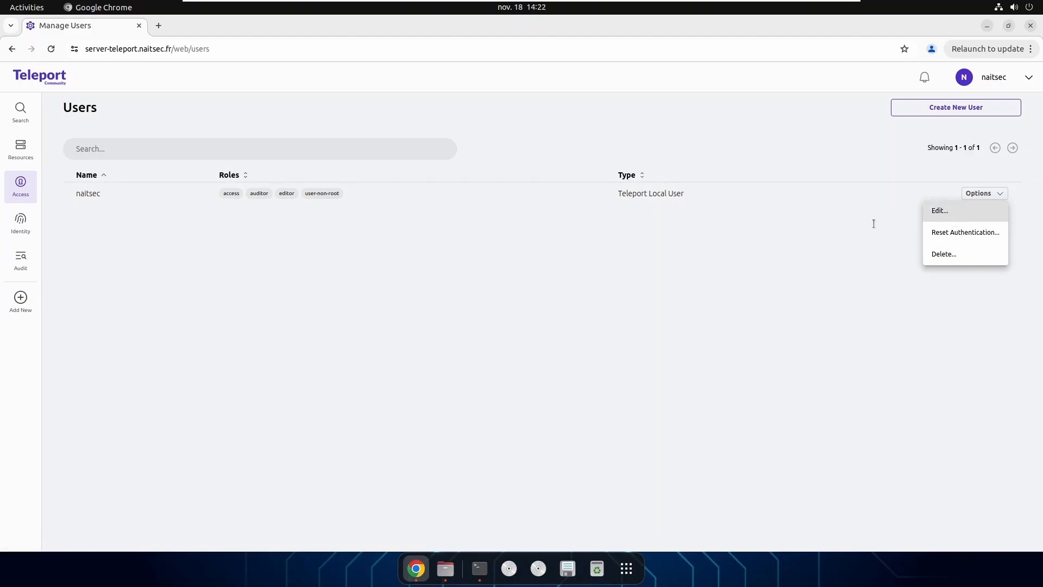
pyautogui.click(934, 217)
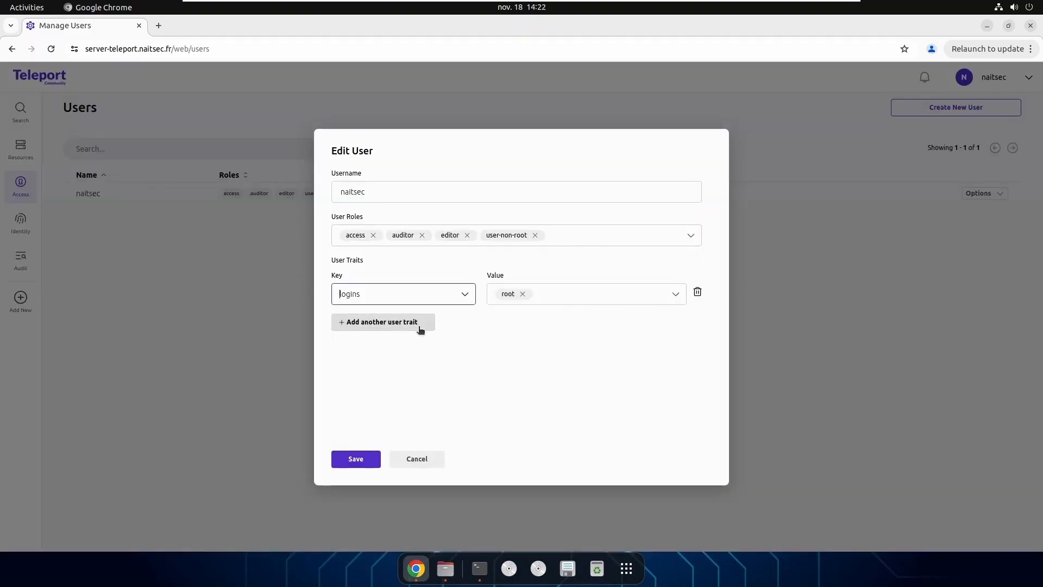
pyautogui.click(535, 235)
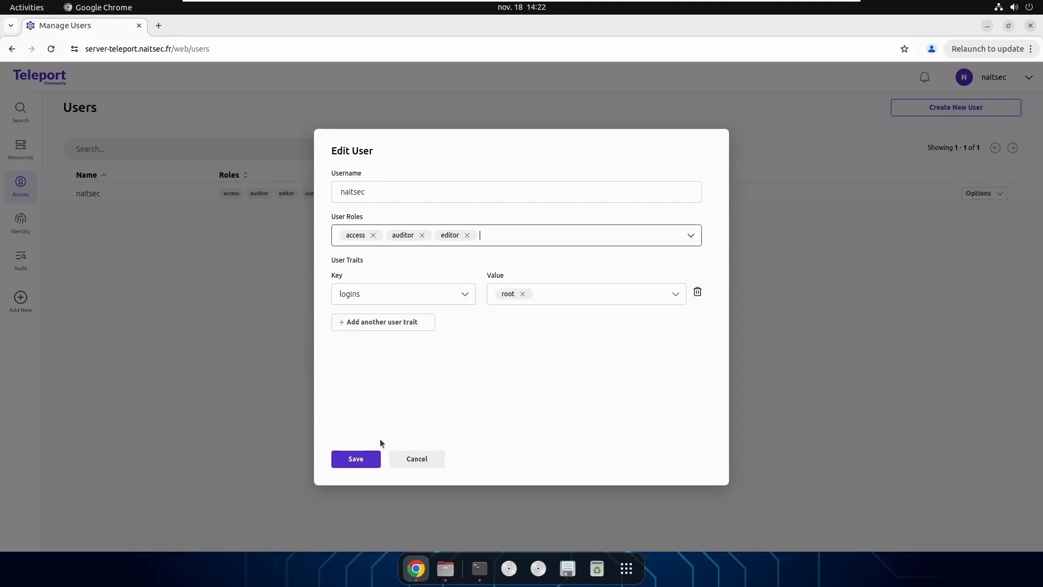
pyautogui.click(356, 458)
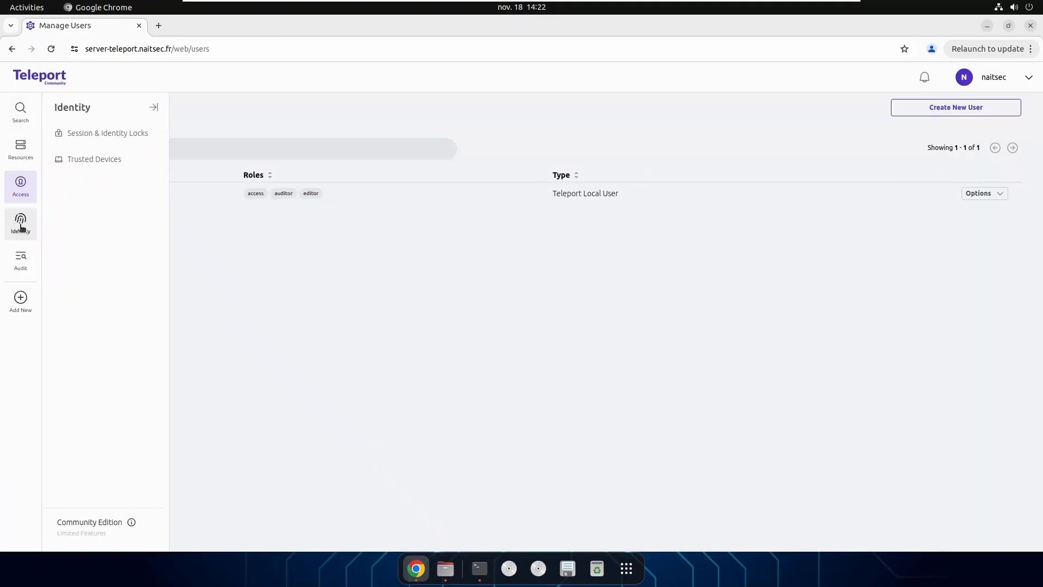
# Step: Delete the now-unused user-non-root role from the Roles list
pyautogui.moveTo(19, 184)
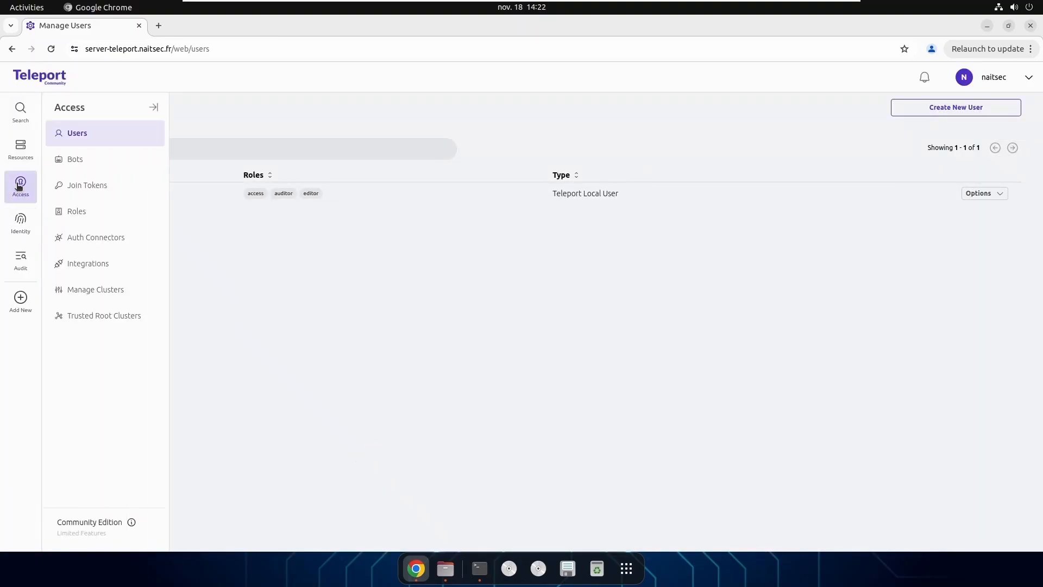
pyautogui.click(75, 210)
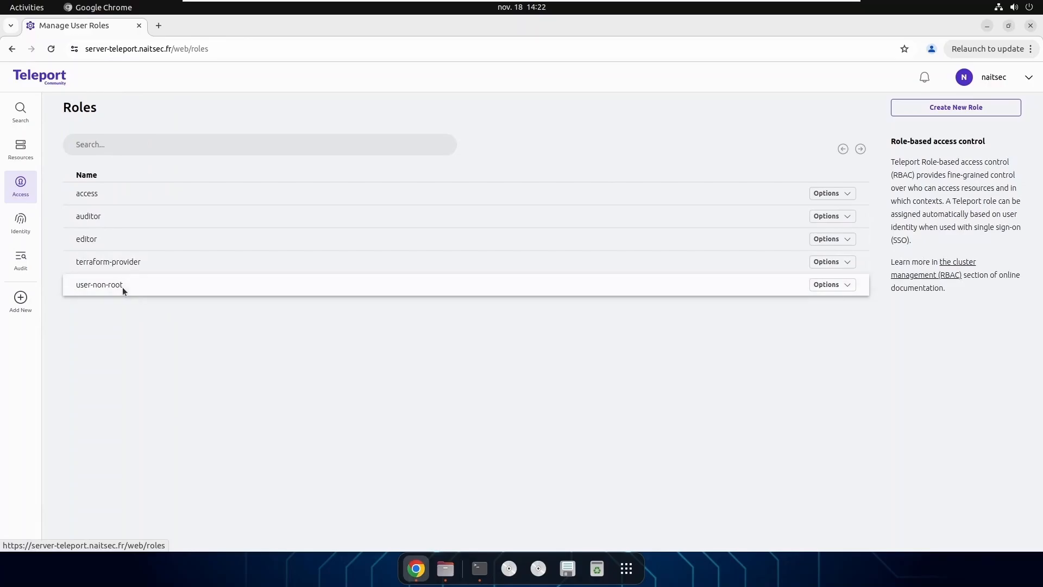
pyautogui.click(848, 285)
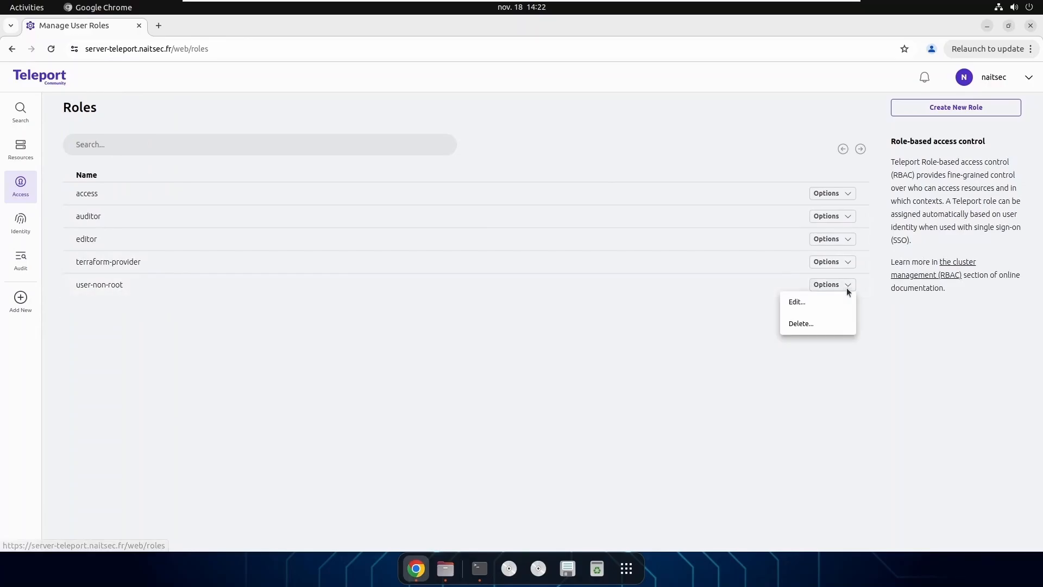
pyautogui.click(824, 330)
pyautogui.click(448, 334)
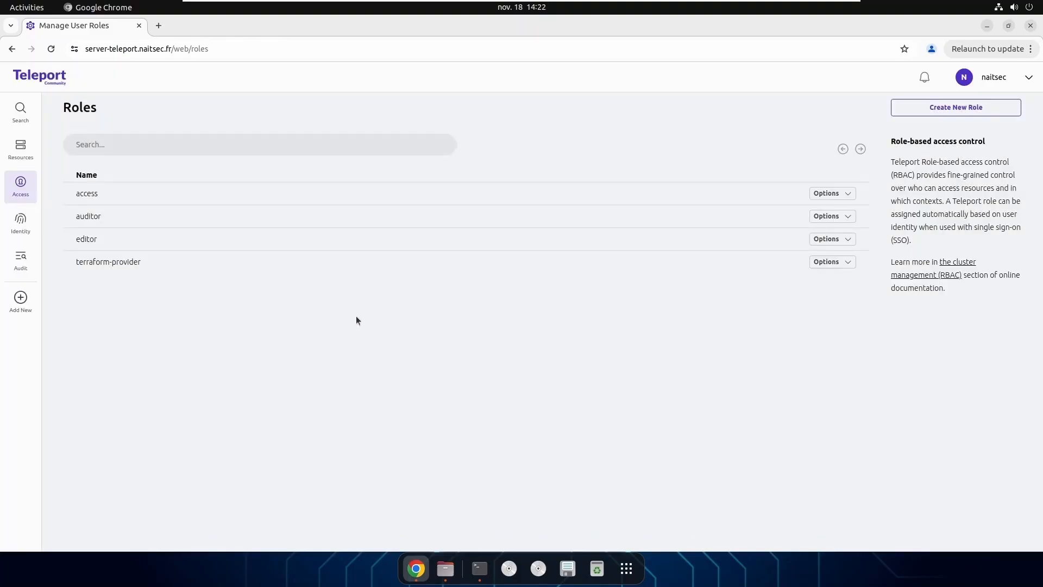
pyautogui.moveTo(26, 223)
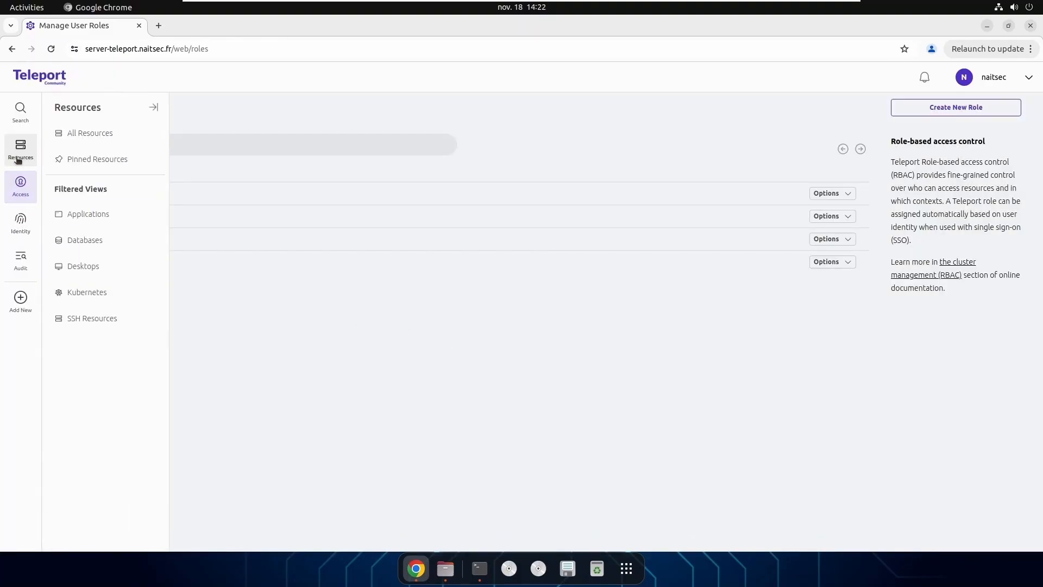
# Step: Open All Resources and sign back in with the admin username, password and authenticator code
pyautogui.moveTo(24, 155)
pyautogui.click(88, 135)
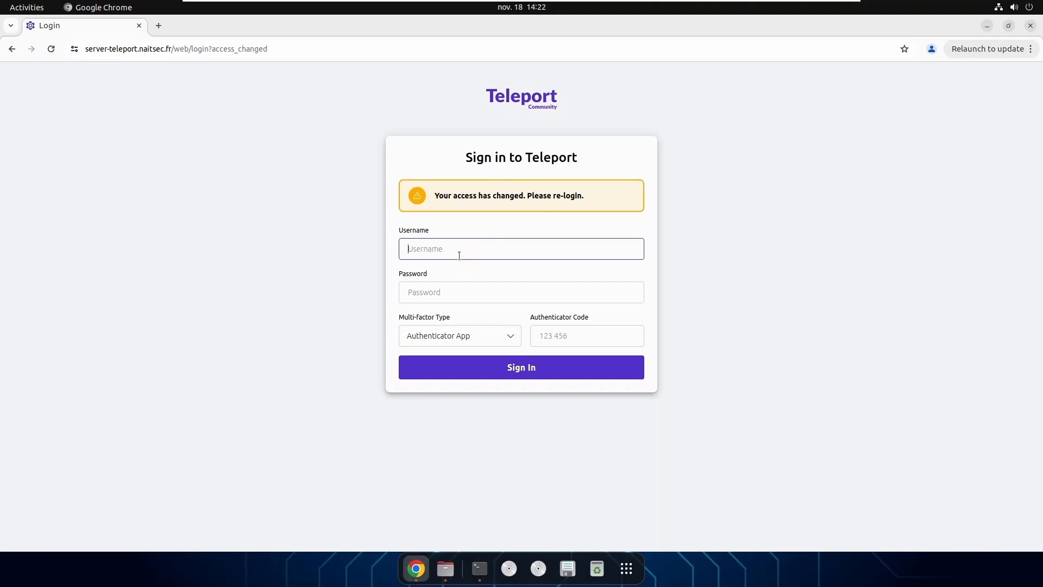
pyautogui.write('naitsec')
pyautogui.press('Tab')
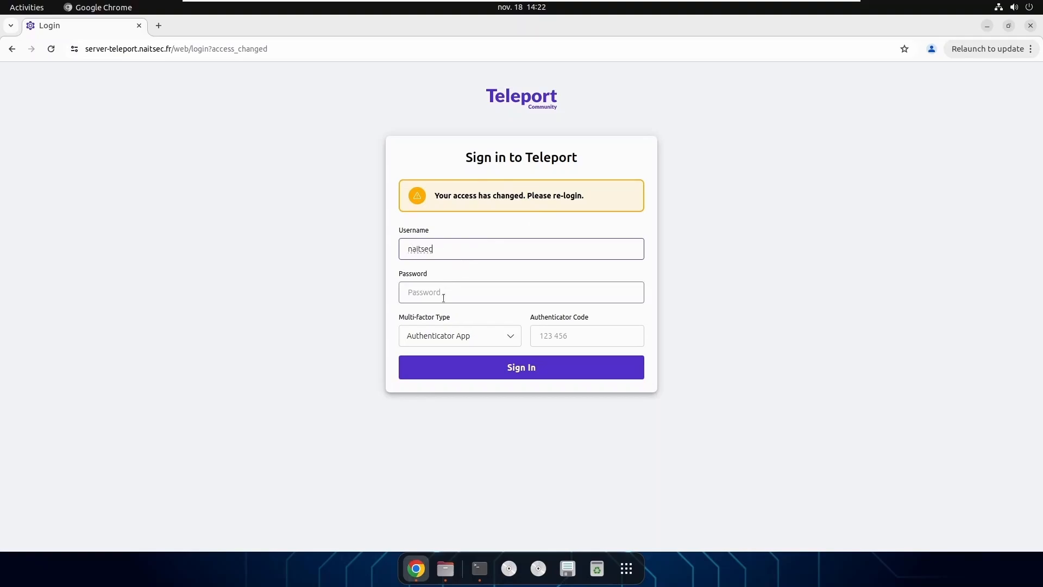
pyautogui.click(444, 298)
pyautogui.write('•')
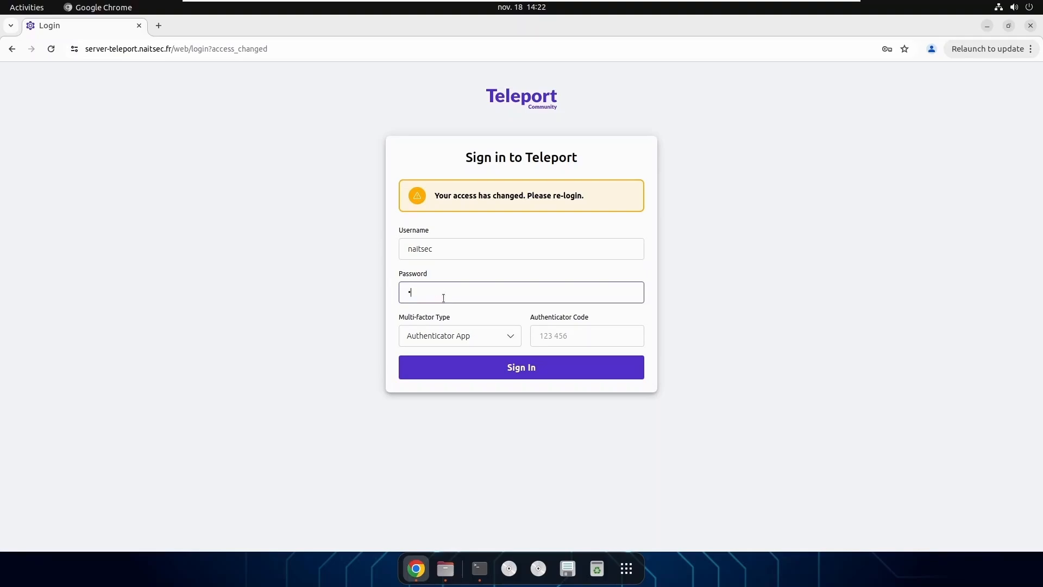
pyautogui.press('BackSpace')
pyautogui.write('•••••••••••••')
pyautogui.click(568, 337)
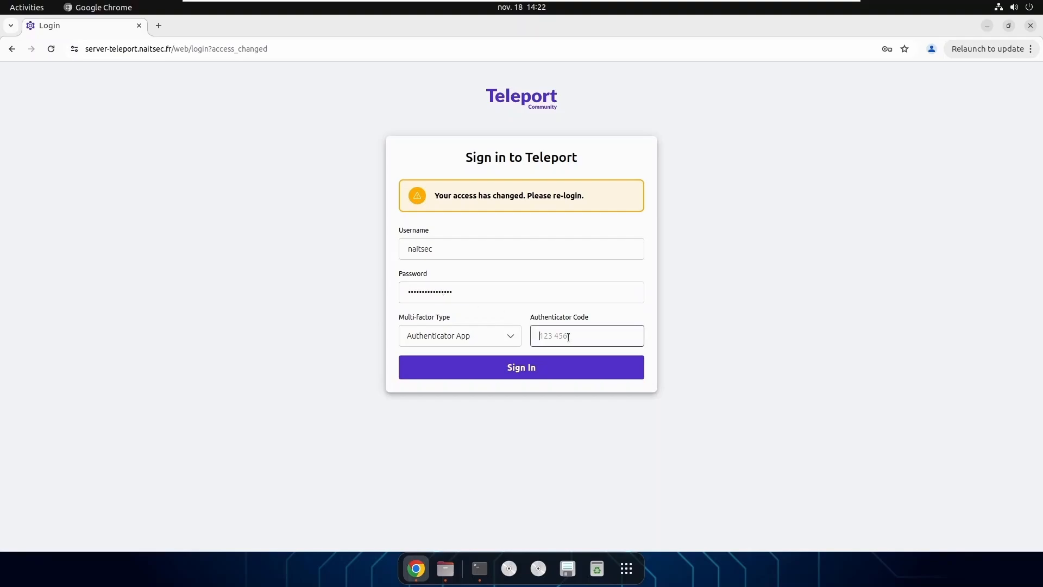
pyautogui.click(523, 367)
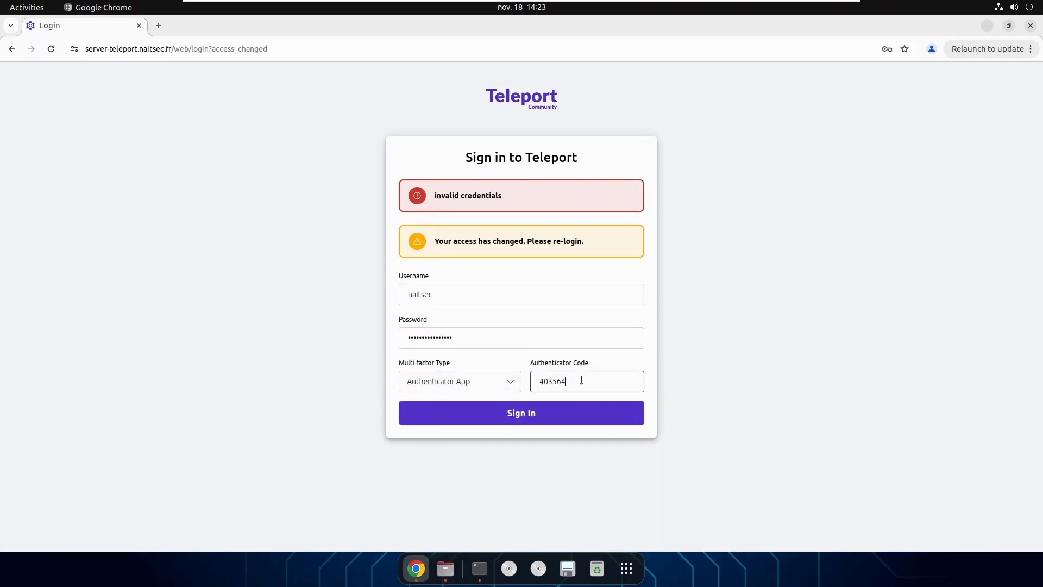
# Step: Retry sign-in with the password retyped and a fresh authenticator code
pyautogui.press('BackSpace')
pyautogui.press('BackSpace')
pyautogui.press('BackSpace')
pyautogui.press('BackSpace')
pyautogui.press('BackSpace')
pyautogui.press('BackSpace')
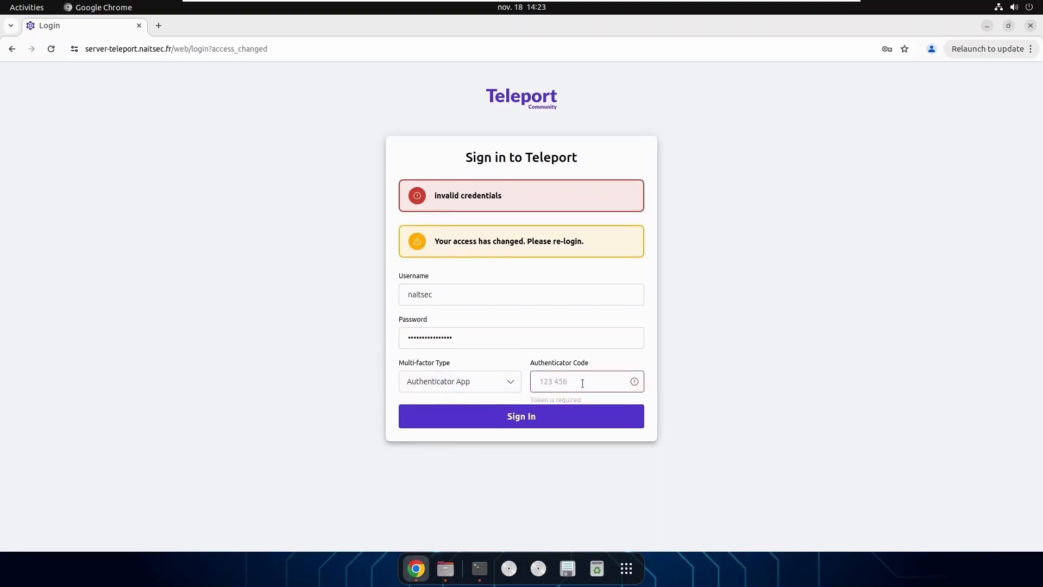
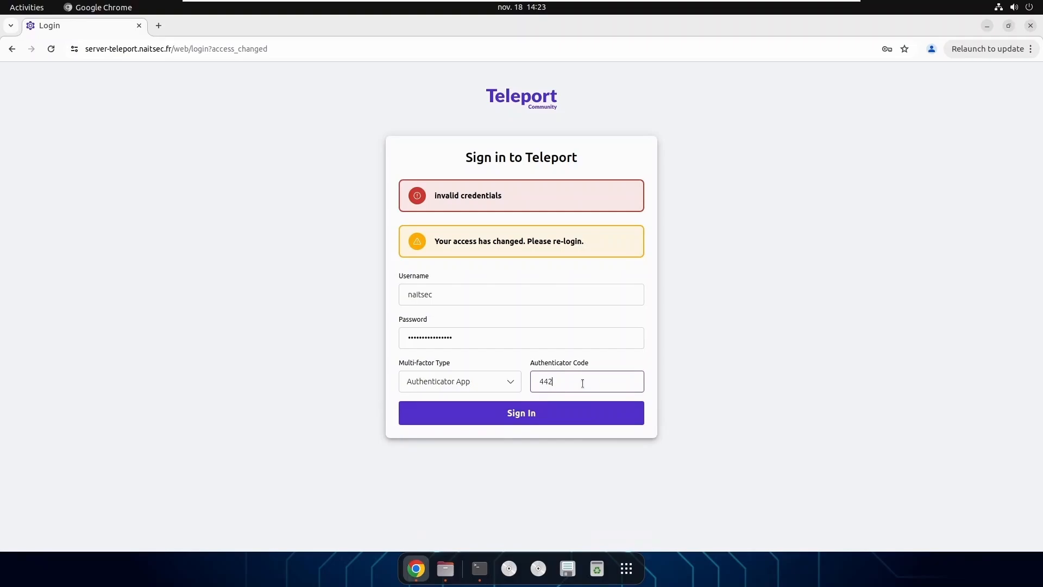
pyautogui.click(535, 414)
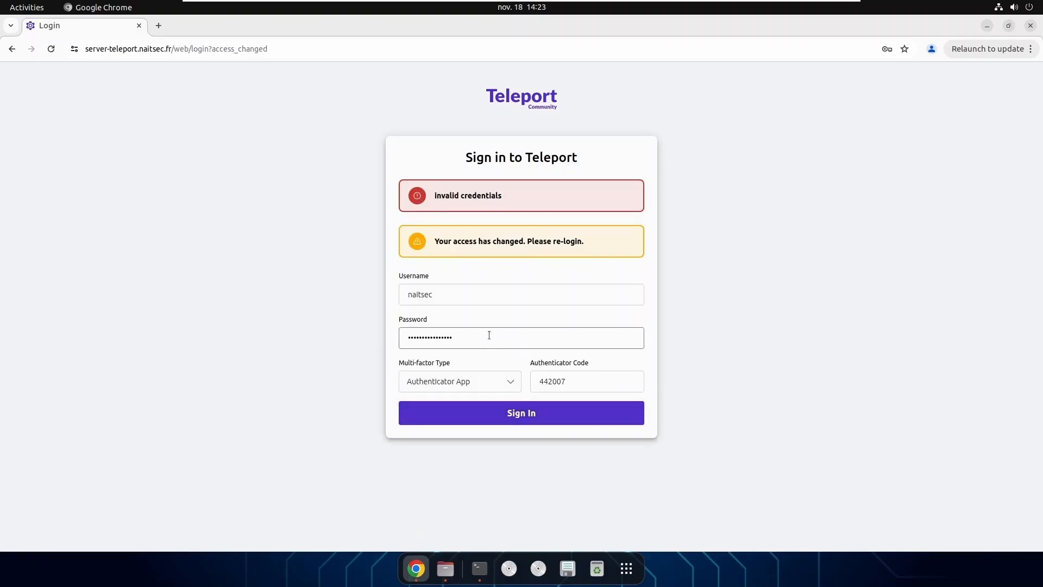
pyautogui.moveTo(488, 335); pyautogui.dragTo(376, 339)
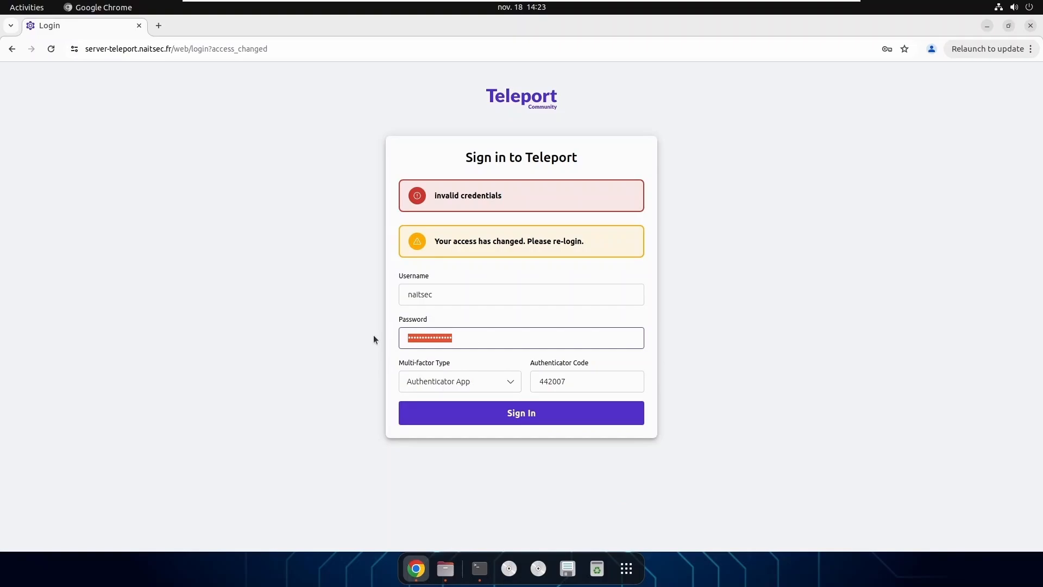
pyautogui.write('••••••••••••••••')
pyautogui.click(589, 385)
pyautogui.press('BackSpace')
pyautogui.press('BackSpace')
pyautogui.press('BackSpace')
pyautogui.press('BackSpace')
pyautogui.press('BackSpace')
pyautogui.press('BackSpace')
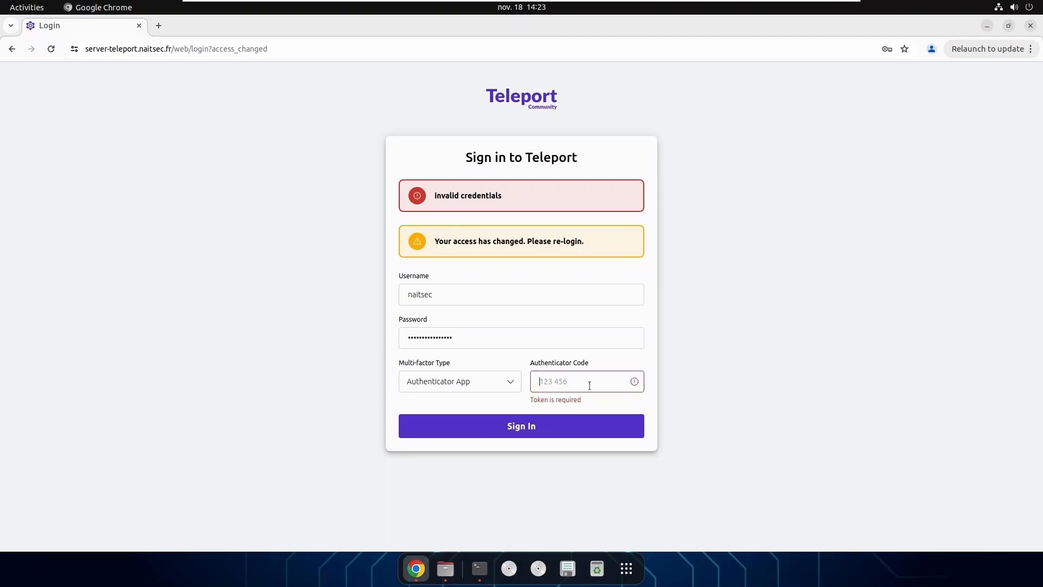
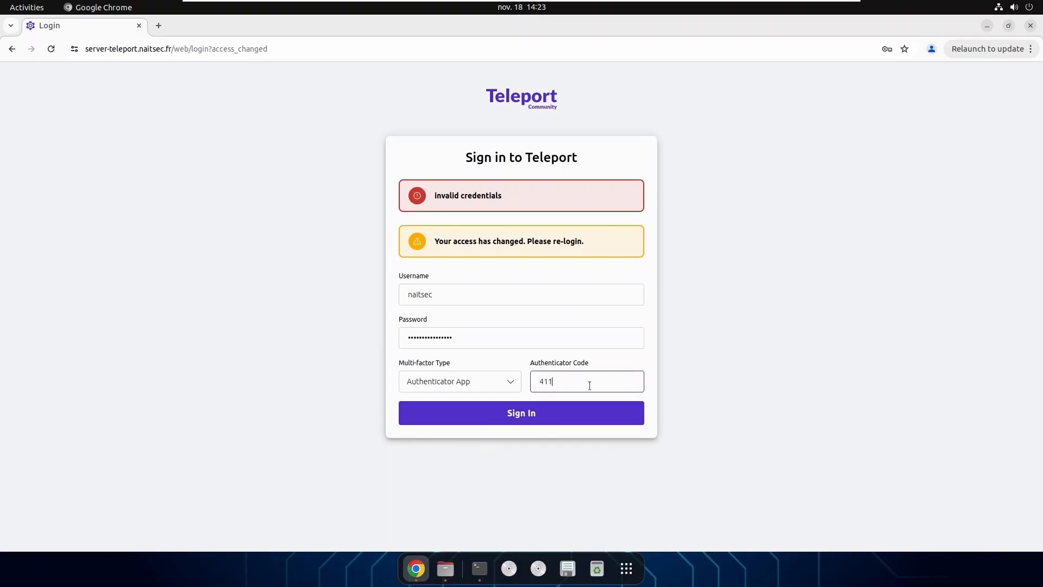
pyautogui.click(557, 414)
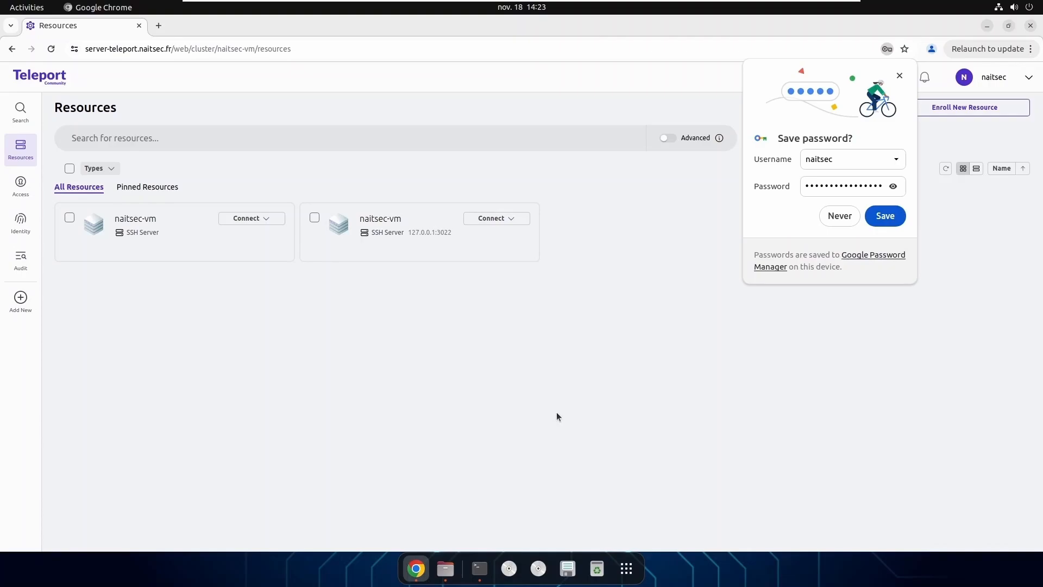
# Step: Check that root is the first naitsec-vm server's only login, then dismiss Chrome's save-password bubble
pyautogui.click(262, 219)
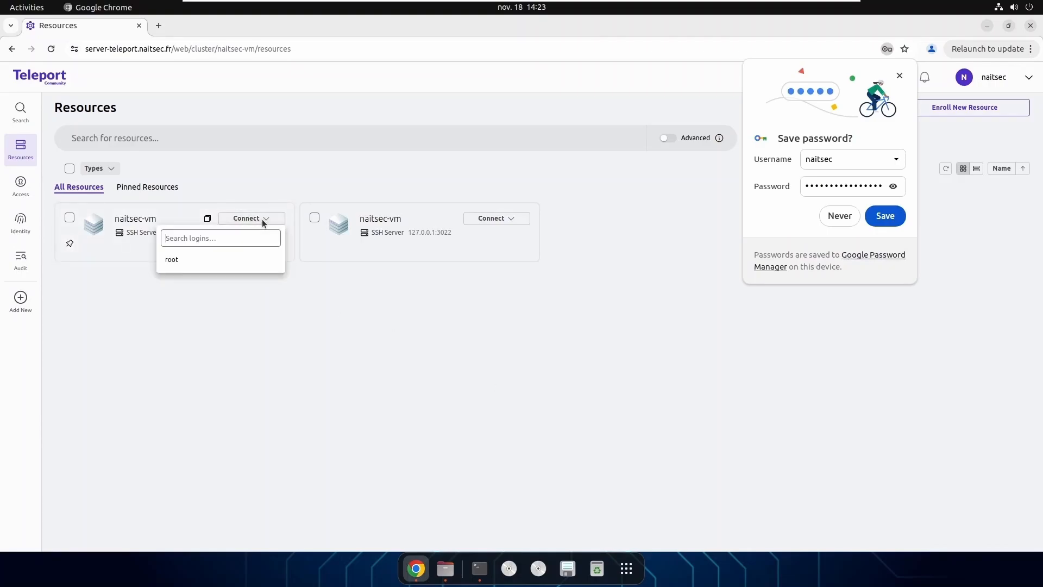
pyautogui.click(179, 278)
pyautogui.click(899, 76)
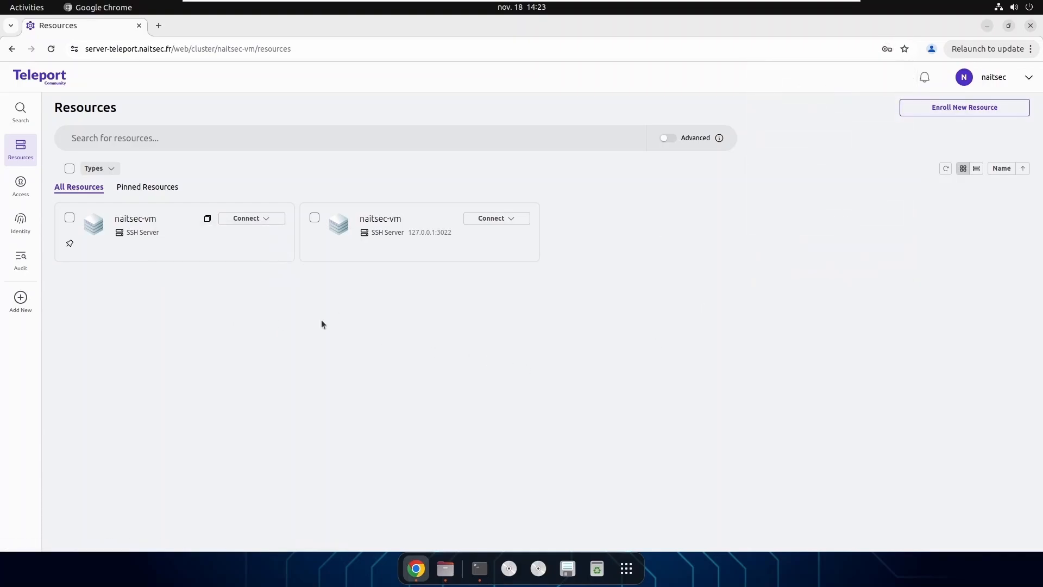
# Step: Create local user myuser with the access role and save it
pyautogui.moveTo(25, 194)
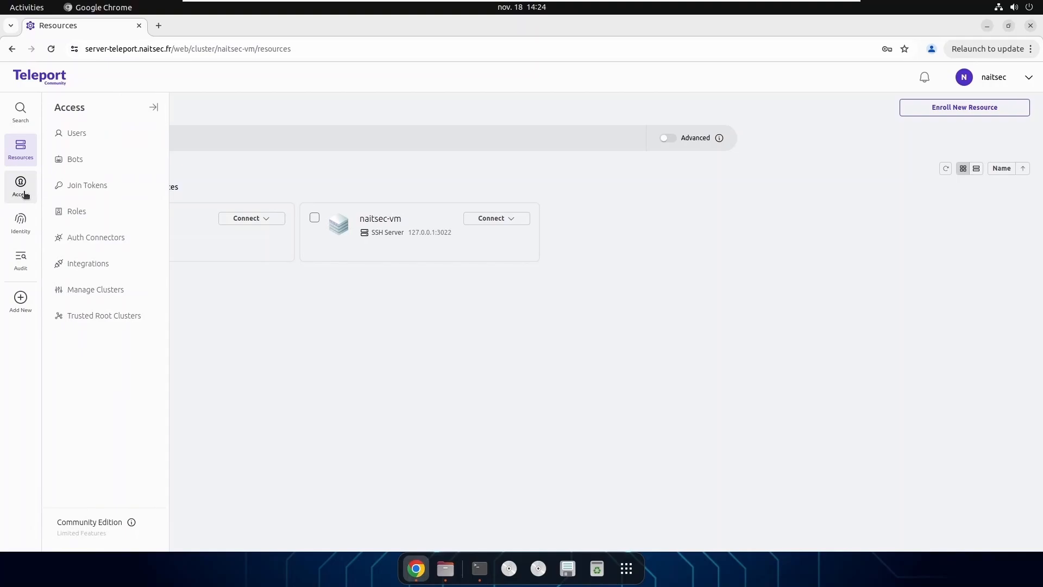
pyautogui.click(93, 134)
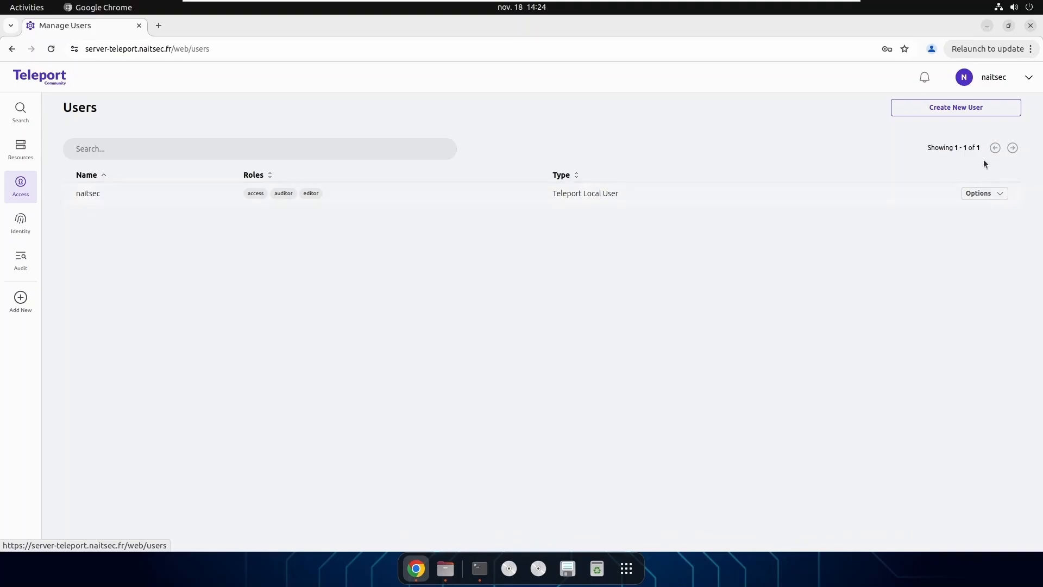
pyautogui.click(956, 112)
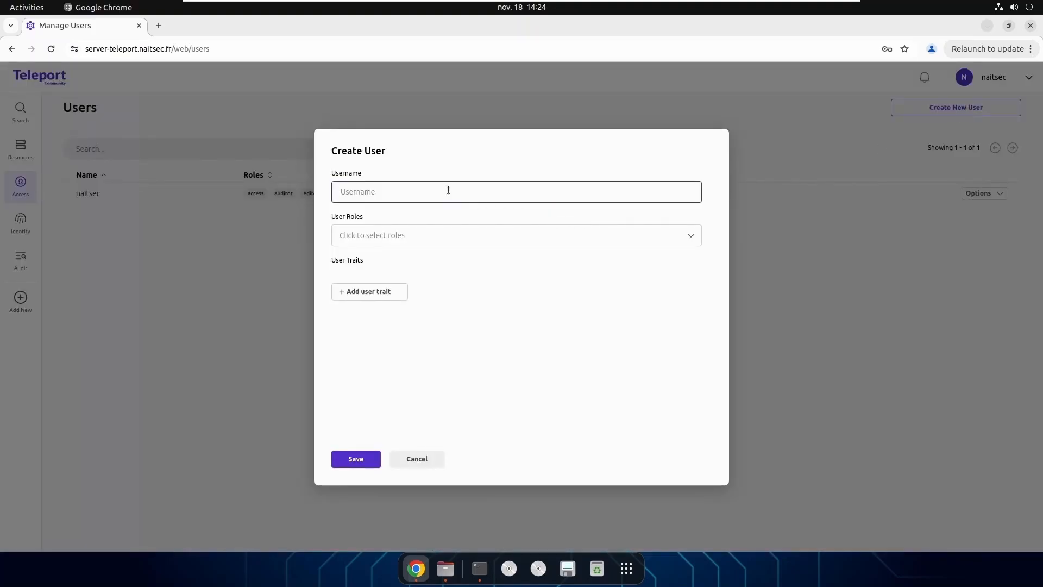
pyautogui.write('myus')
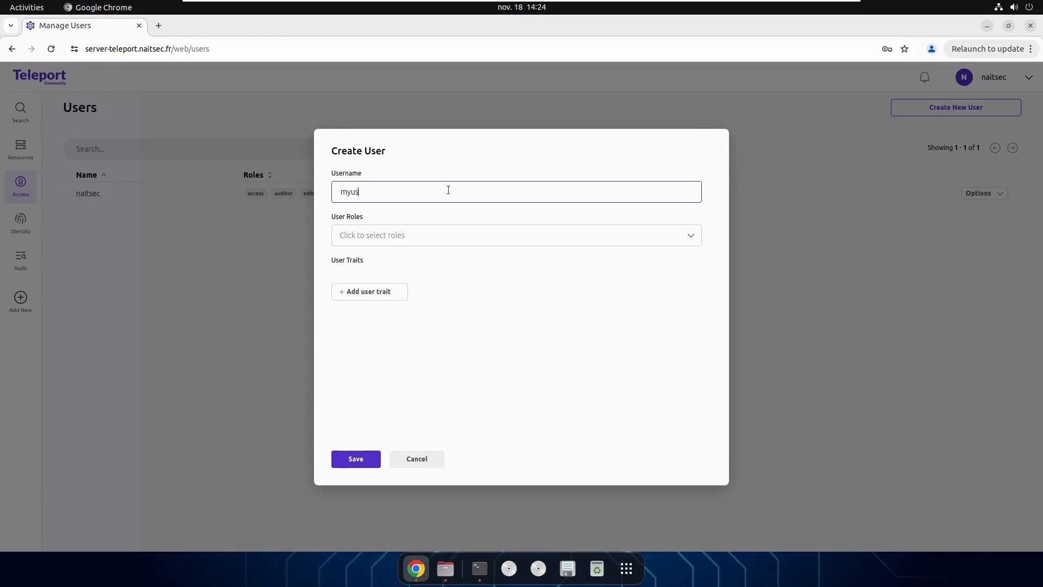
pyautogui.write('er')
pyautogui.click(396, 235)
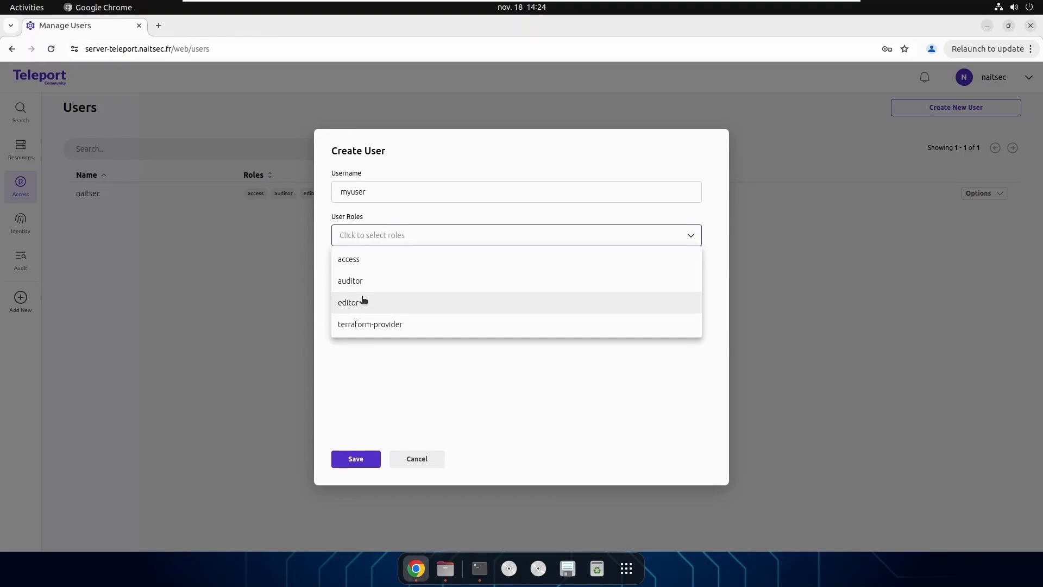
pyautogui.click(389, 394)
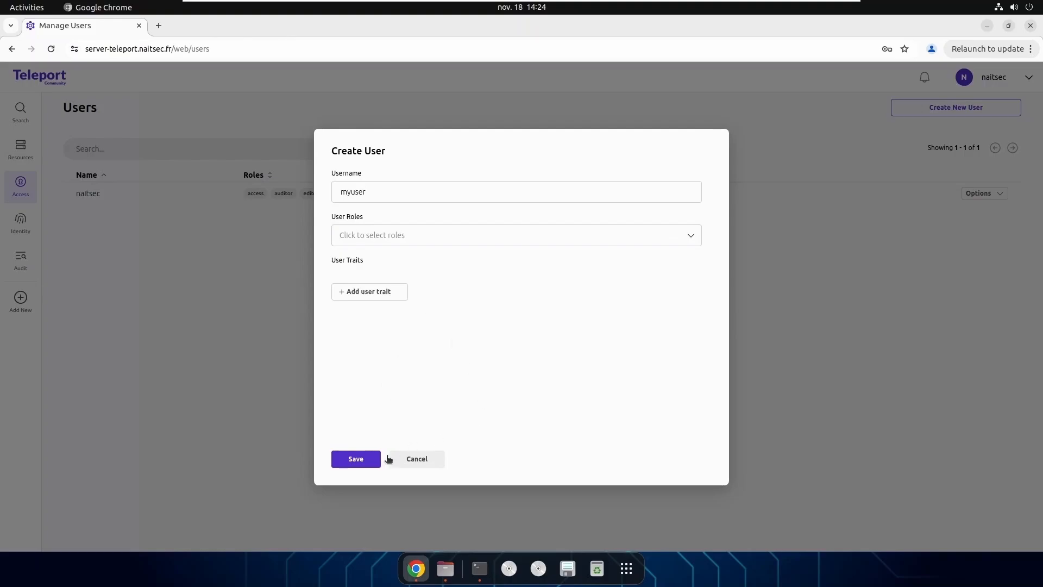
pyautogui.click(356, 458)
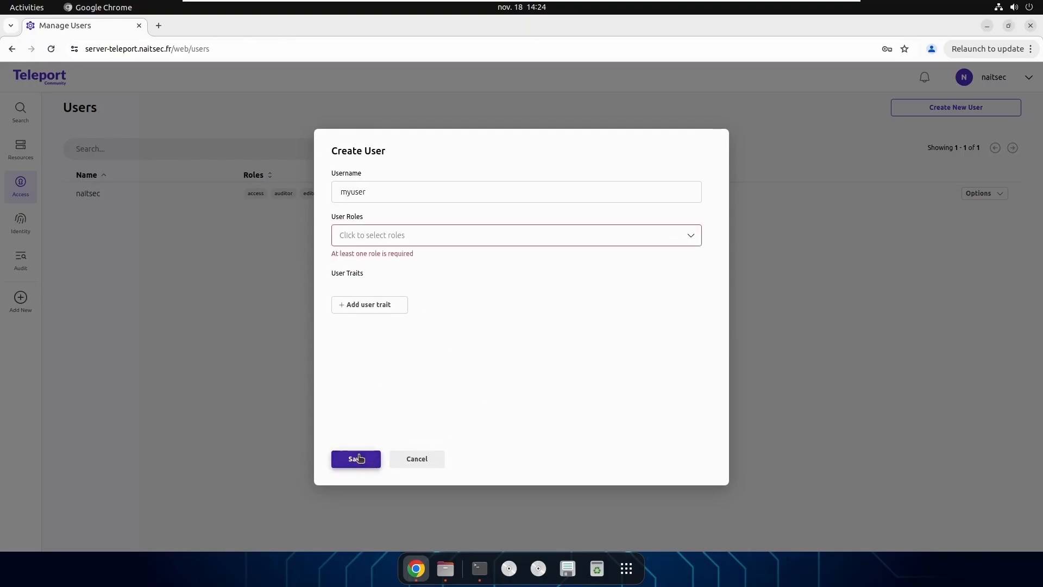
pyautogui.click(377, 239)
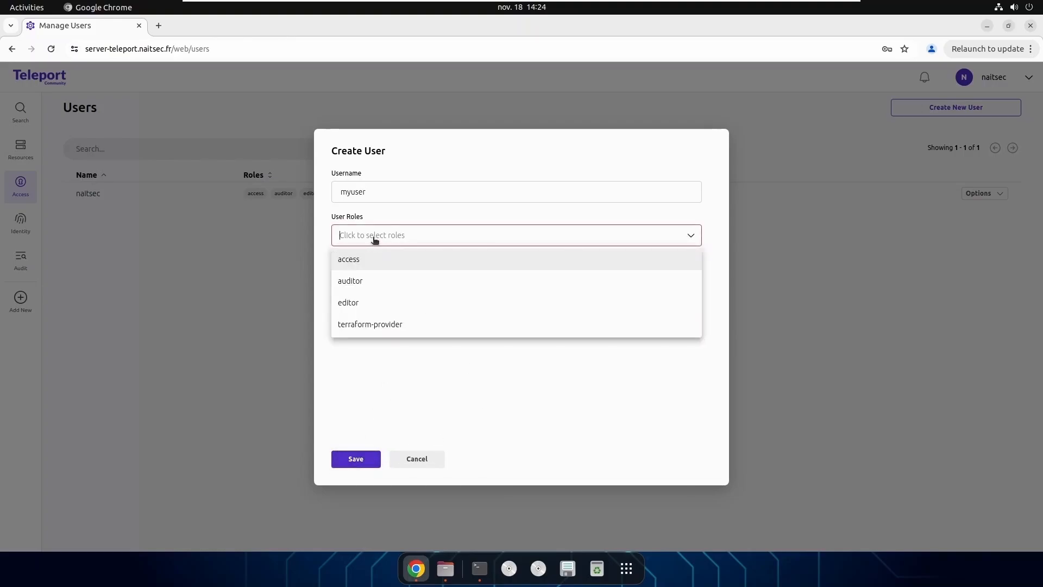
pyautogui.click(375, 238)
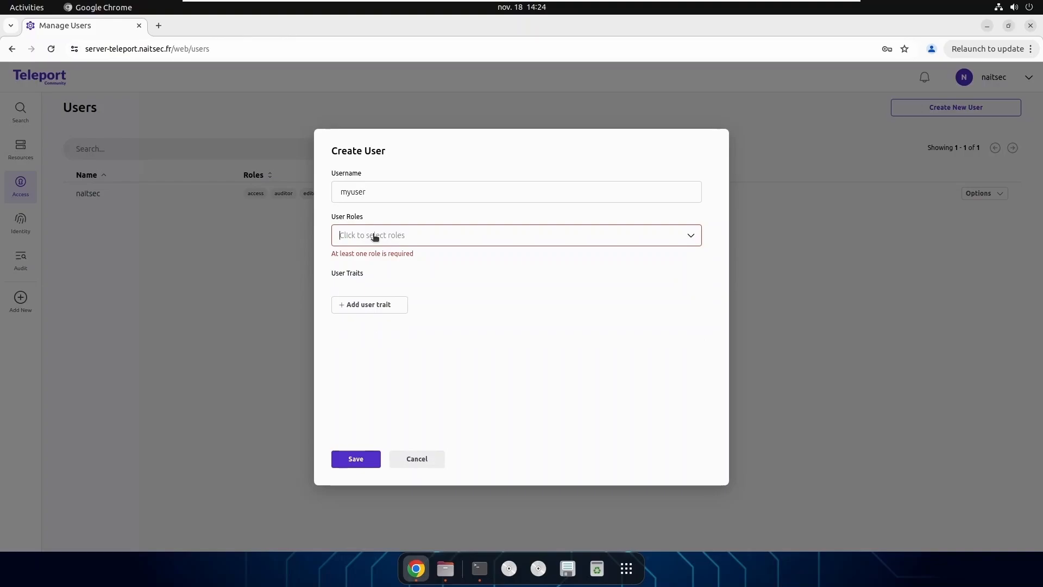
pyautogui.click(424, 236)
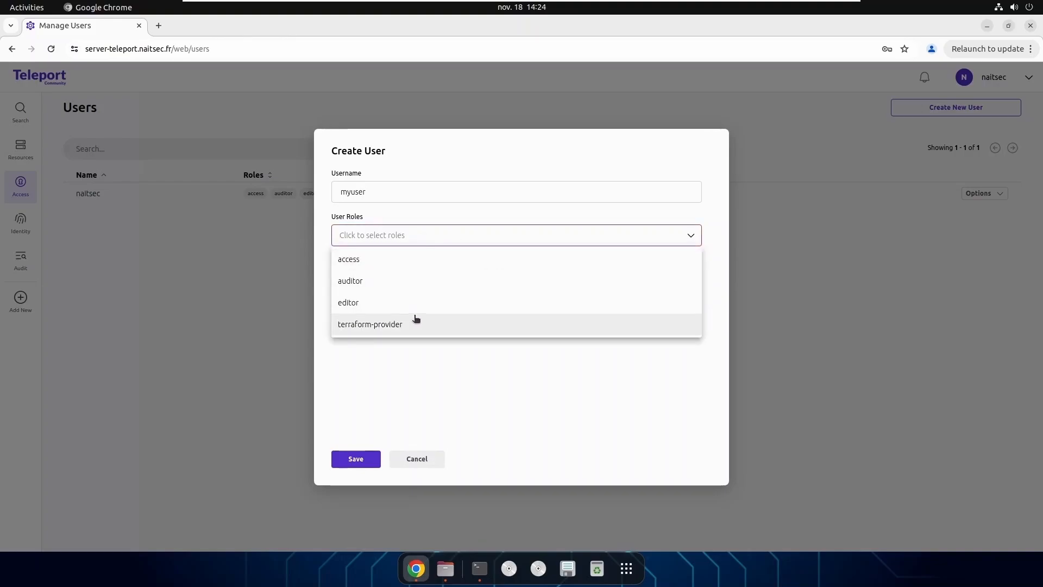
pyautogui.click(366, 262)
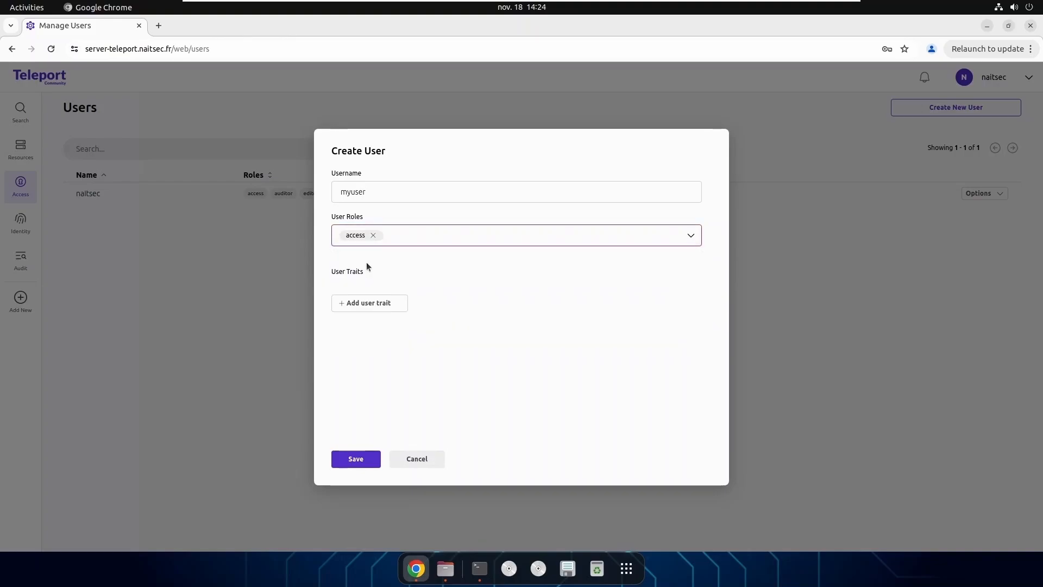
pyautogui.click(357, 459)
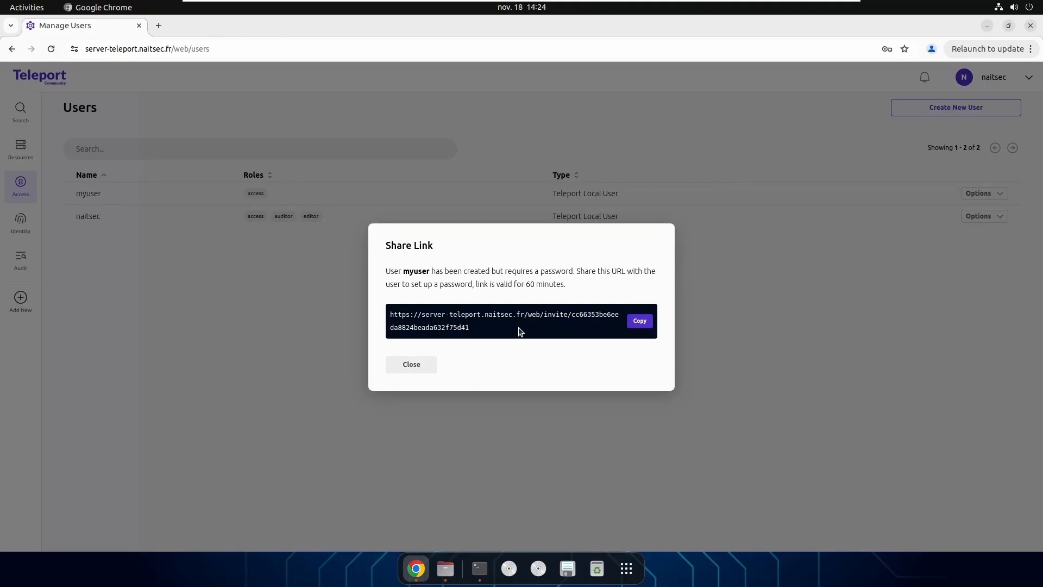
# Step: Copy myuser's invite link, close the Share Link dialog, and open a new Chrome Incognito window
pyautogui.click(639, 321)
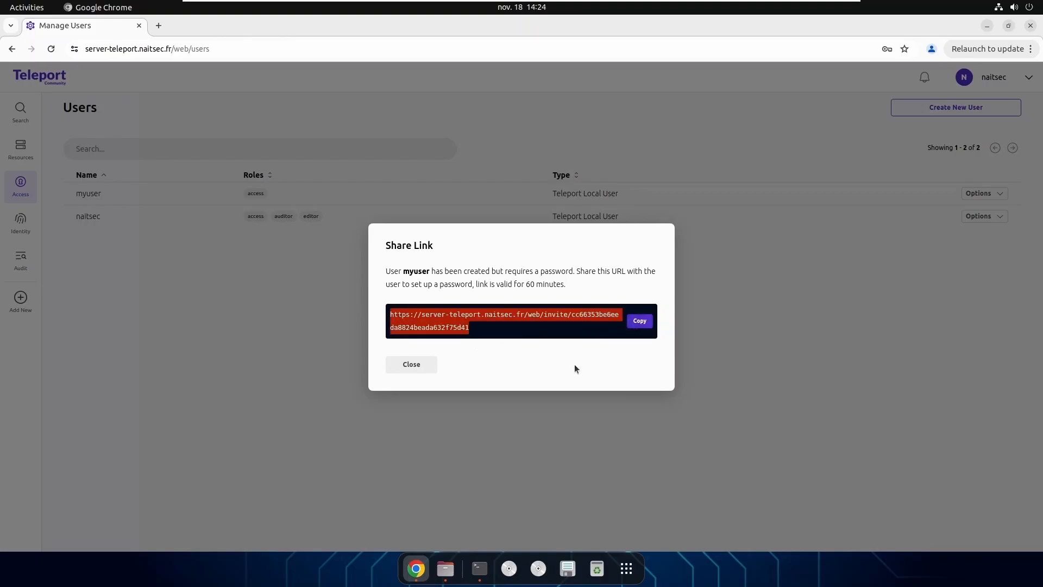
pyautogui.click(637, 321)
pyautogui.click(426, 368)
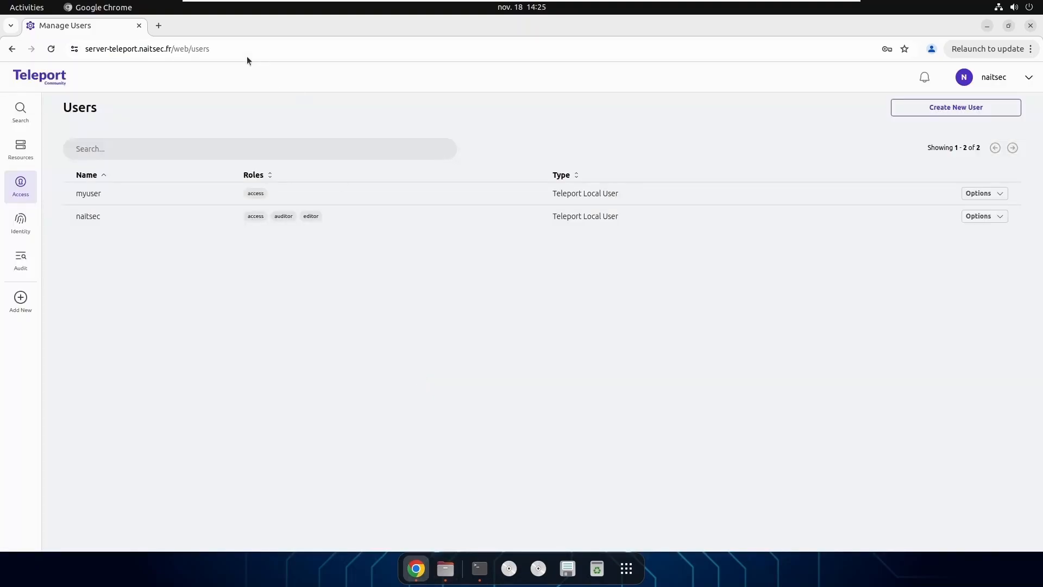
pyautogui.rightClick(413, 568)
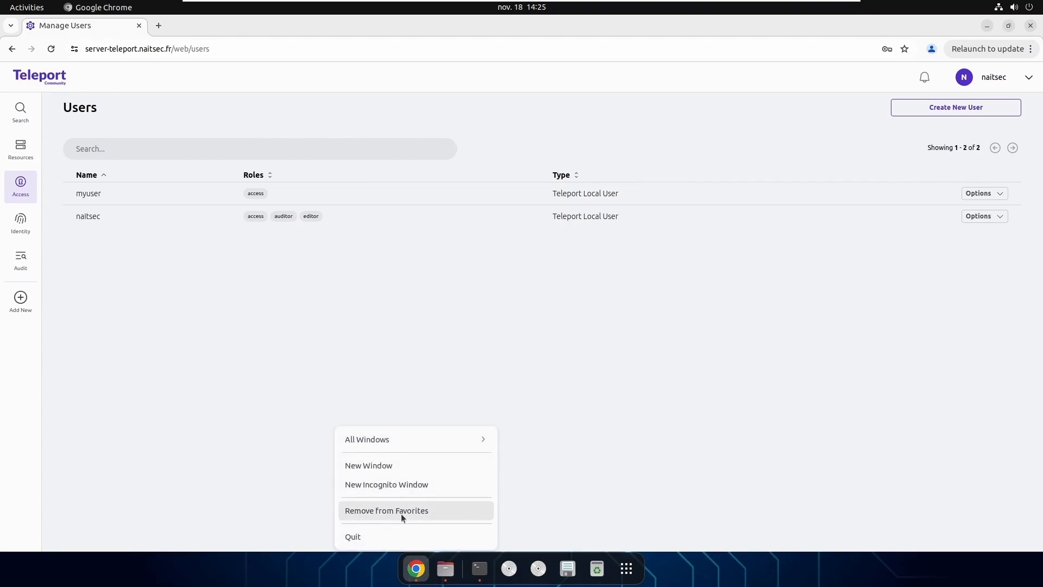
pyautogui.click(445, 484)
# Step: Load the pasted invite link in the Incognito window and begin myuser's account setup
pyautogui.rightClick(147, 47)
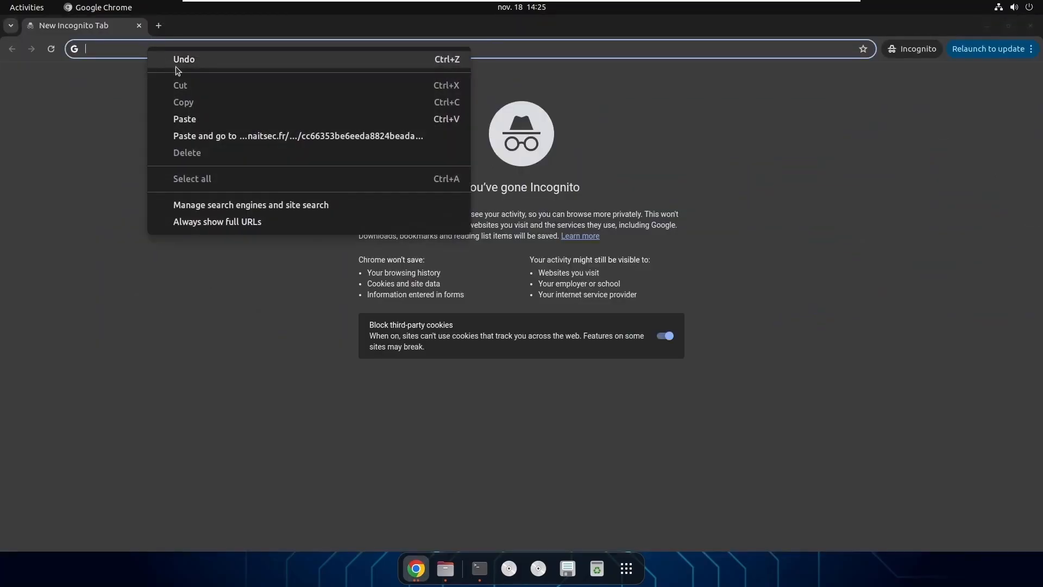
pyautogui.click(195, 113)
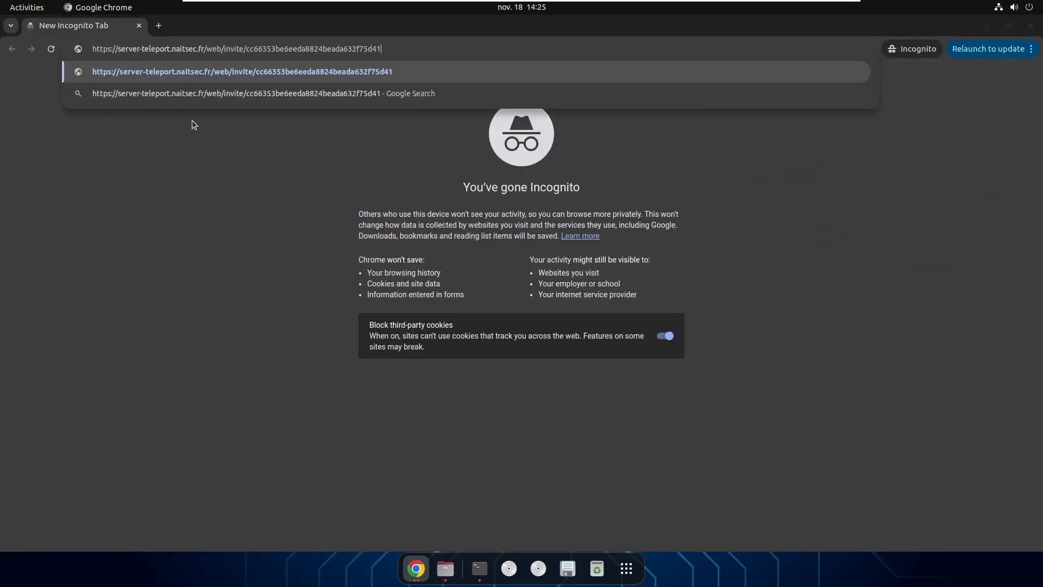
pyautogui.press('Return')
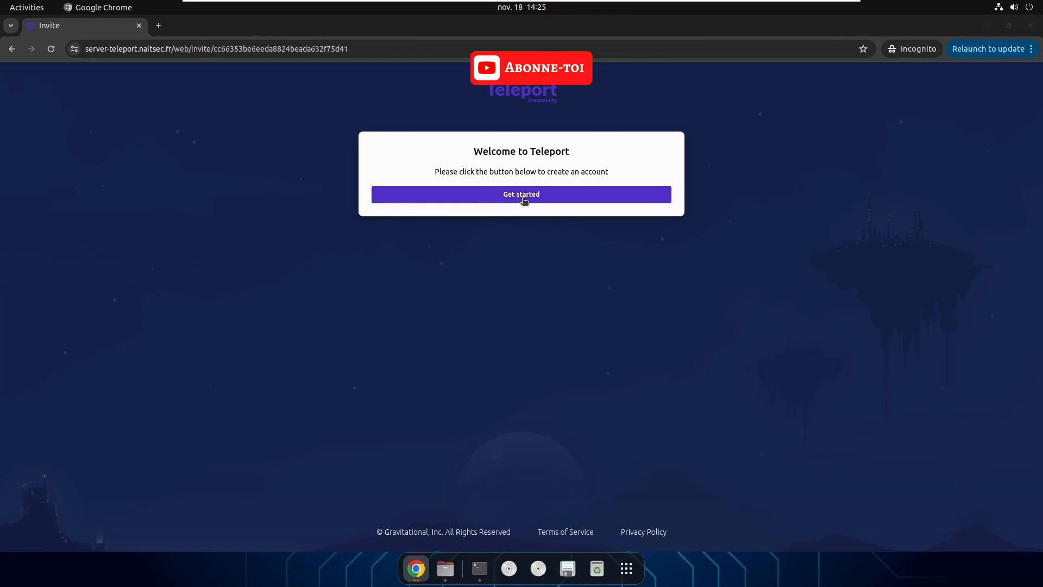
pyautogui.click(523, 199)
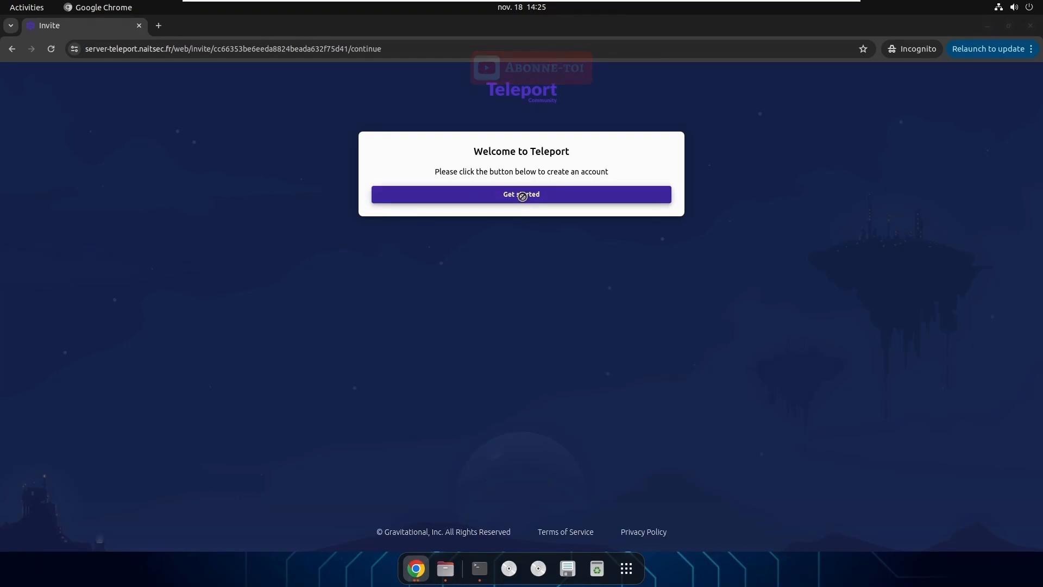
# Step: Enter and confirm myuser's new password, correcting the mismatched confirmation, and continue
pyautogui.click(422, 244)
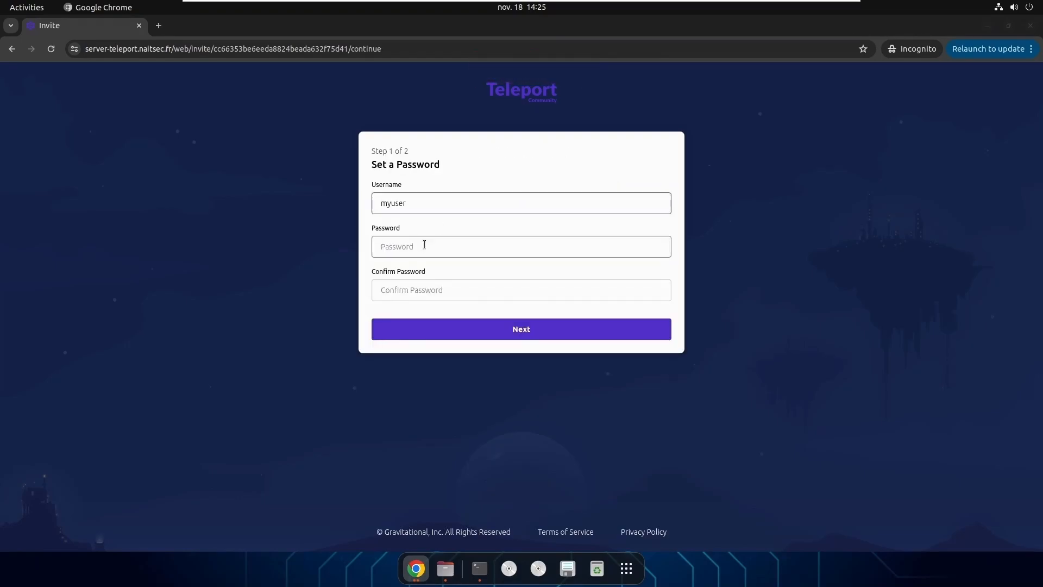
pyautogui.write('•')
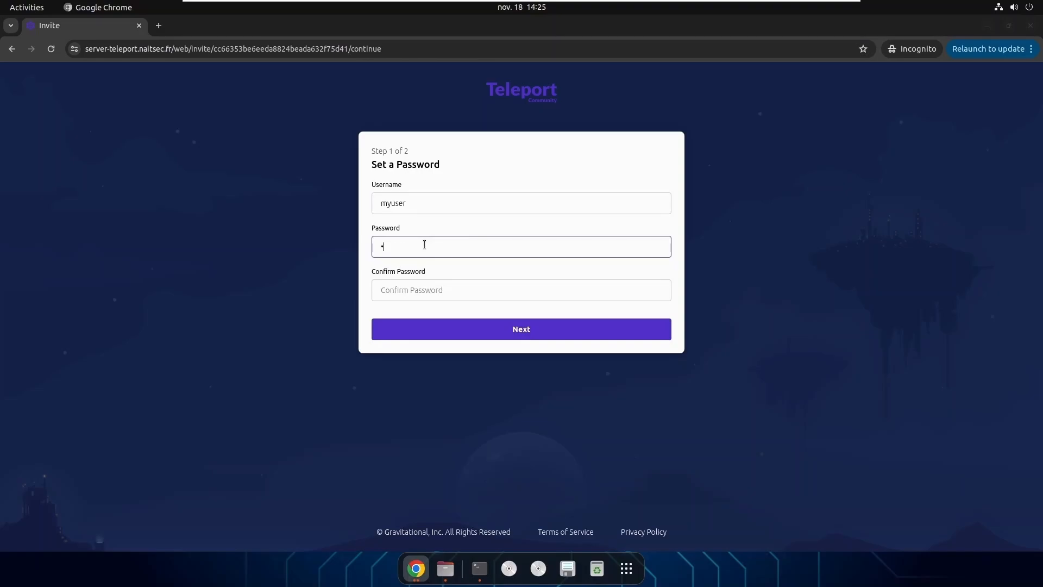
pyautogui.write('••••••••••••••')
pyautogui.click(414, 292)
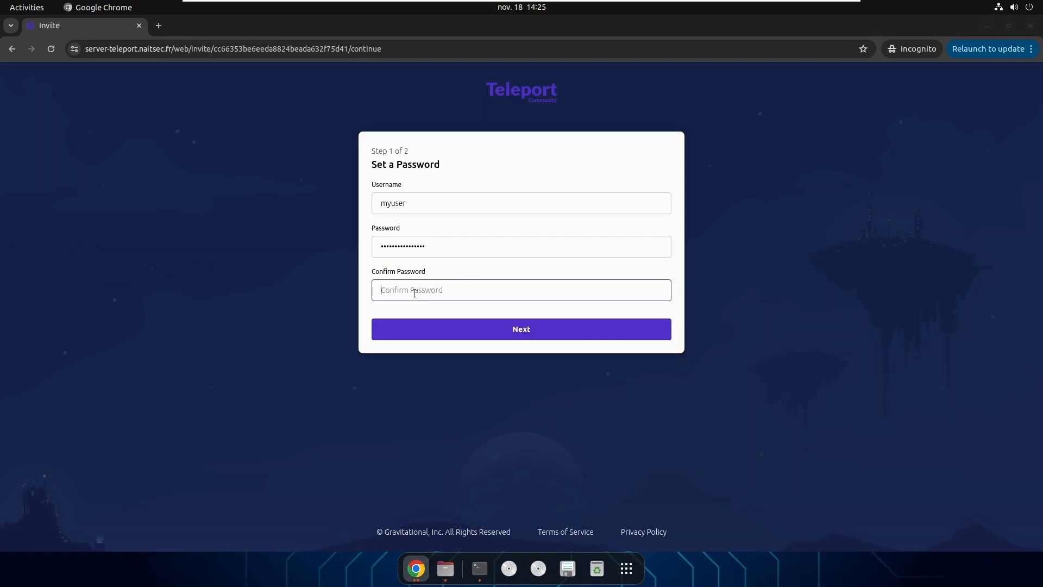
pyautogui.write('••••••••••••••••')
pyautogui.click(521, 330)
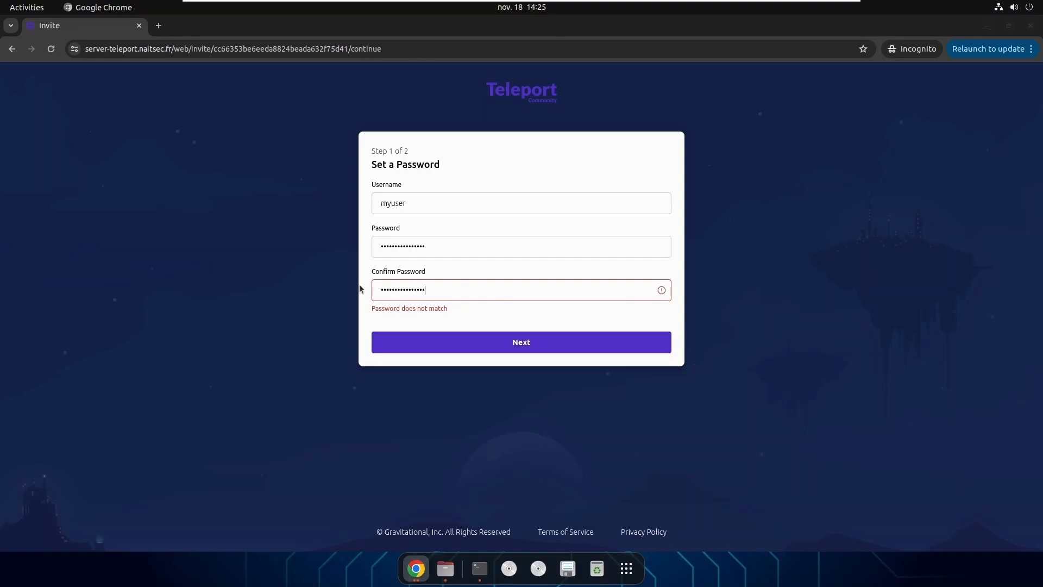
pyautogui.hotkey('ctrl', 'a')
pyautogui.press('BackSpace')
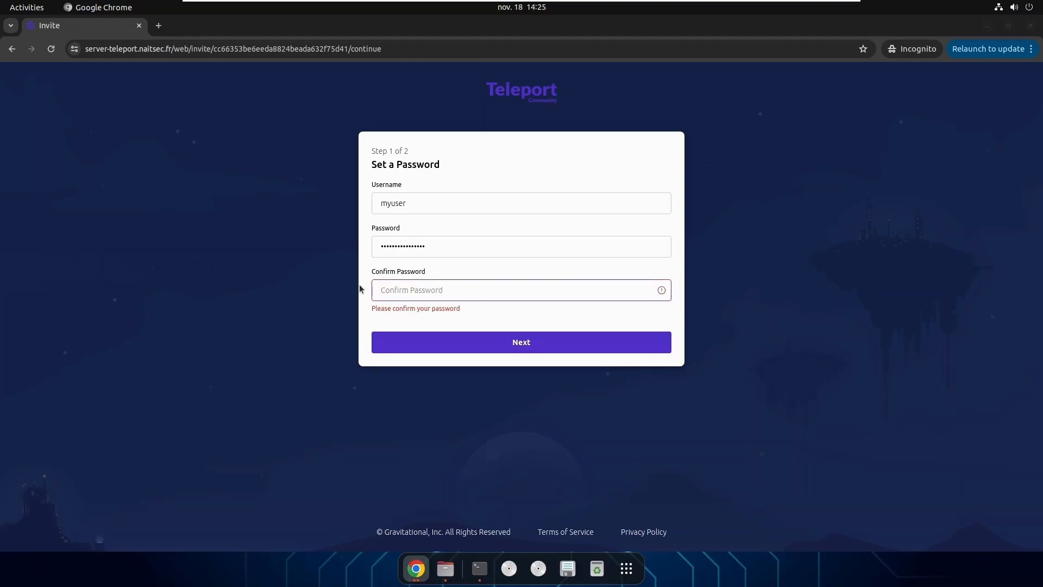
pyautogui.write('••')
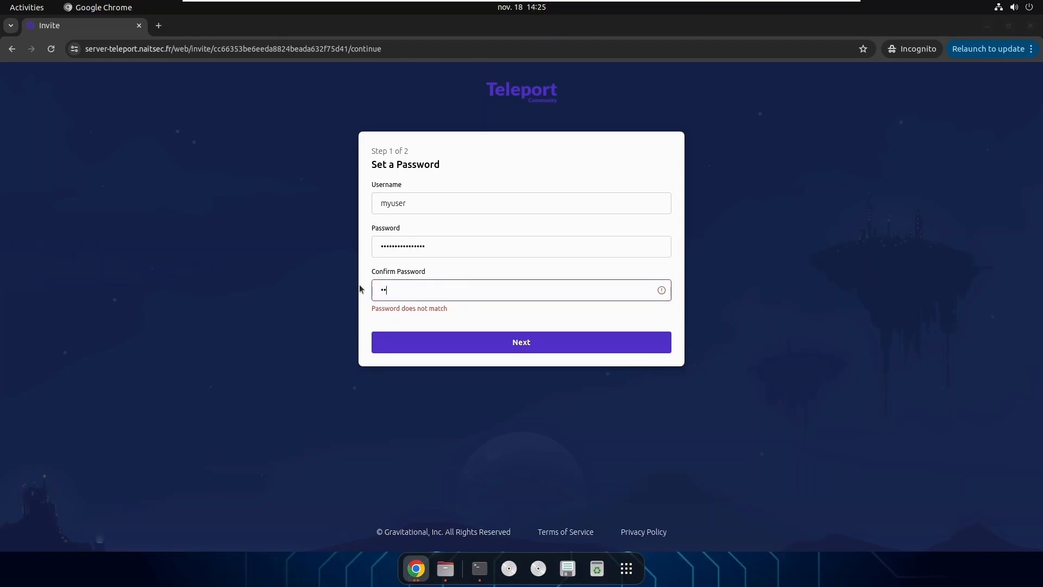
pyautogui.write('•••••••••••••')
pyautogui.click(526, 333)
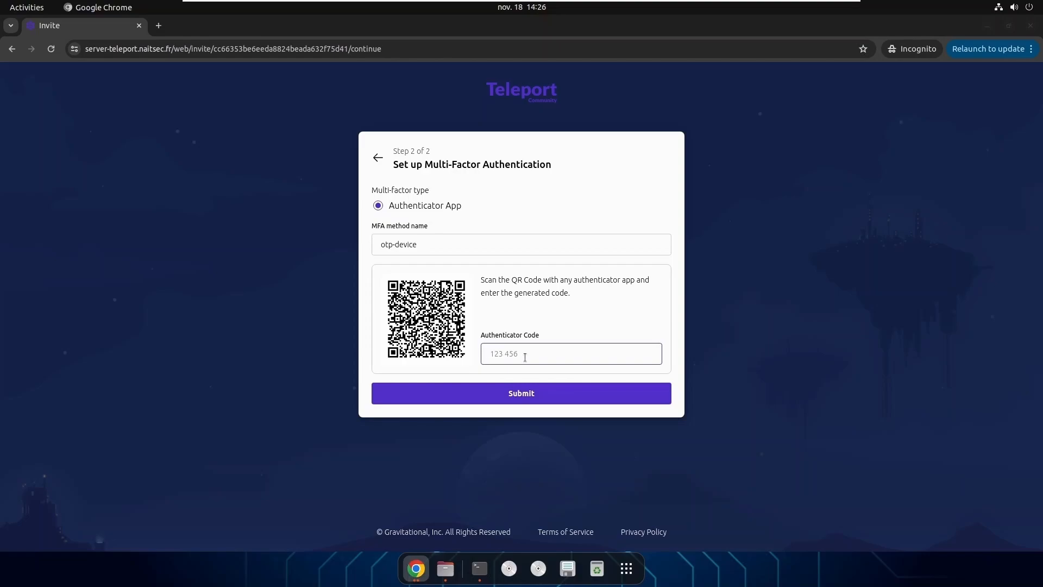
# Step: Submit the authenticator-app code to finish myuser's registration, then go to the cluster
pyautogui.click(521, 393)
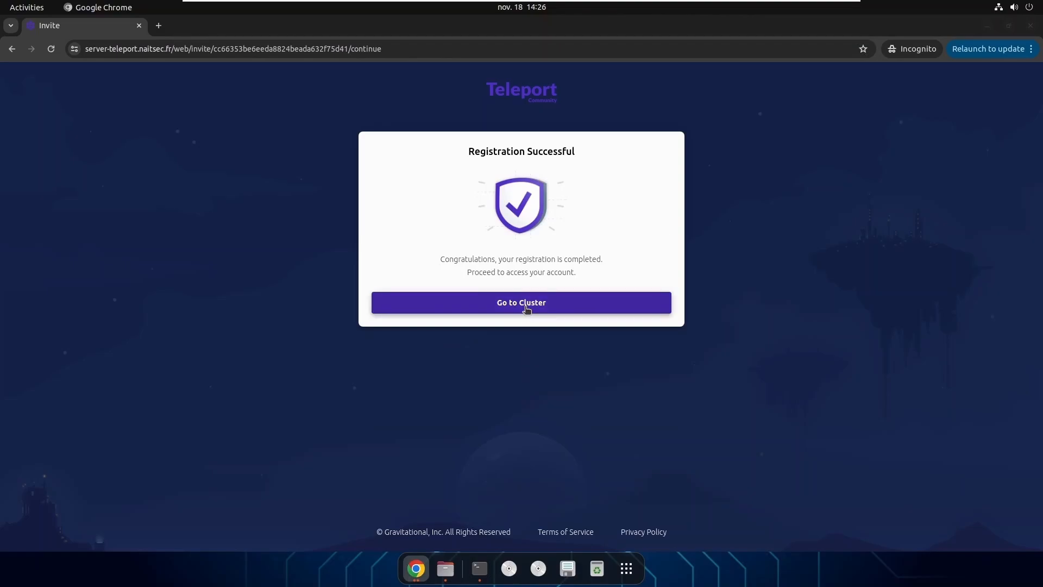
pyautogui.click(524, 306)
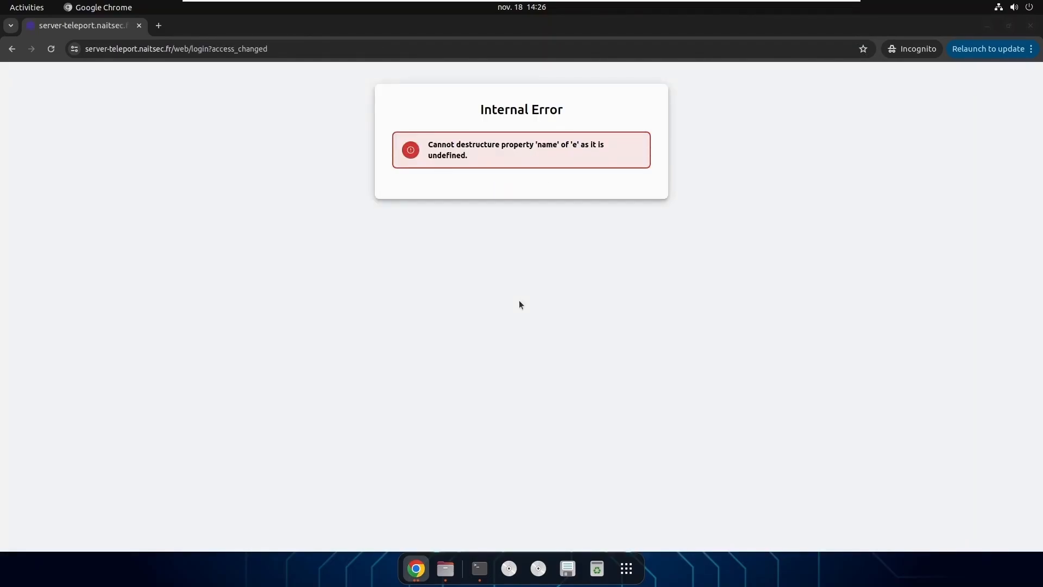
# Step: Accept the terms and sign in as myuser with password and authenticator code
pyautogui.click(393, 238)
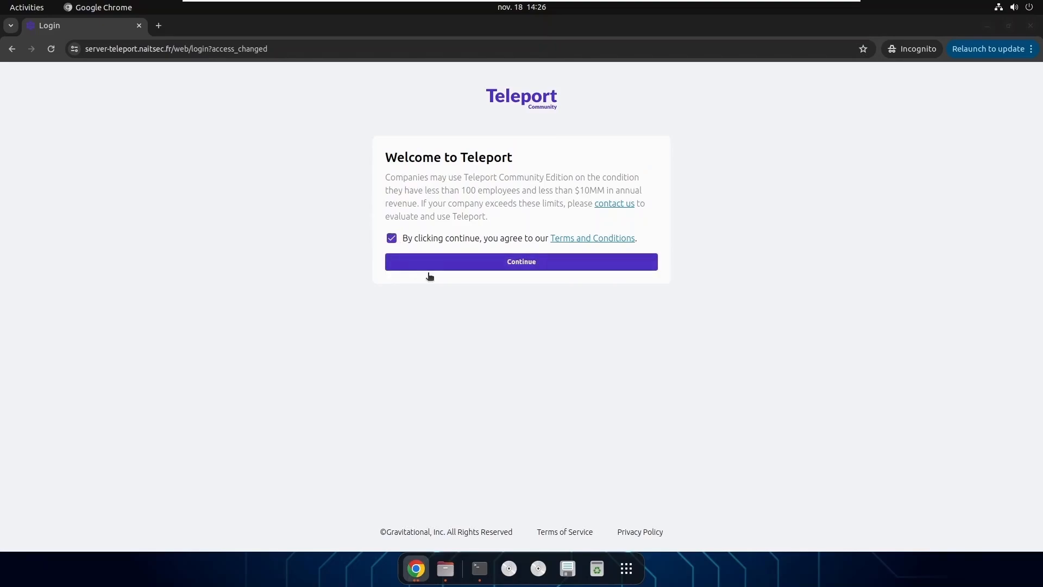
pyautogui.click(538, 263)
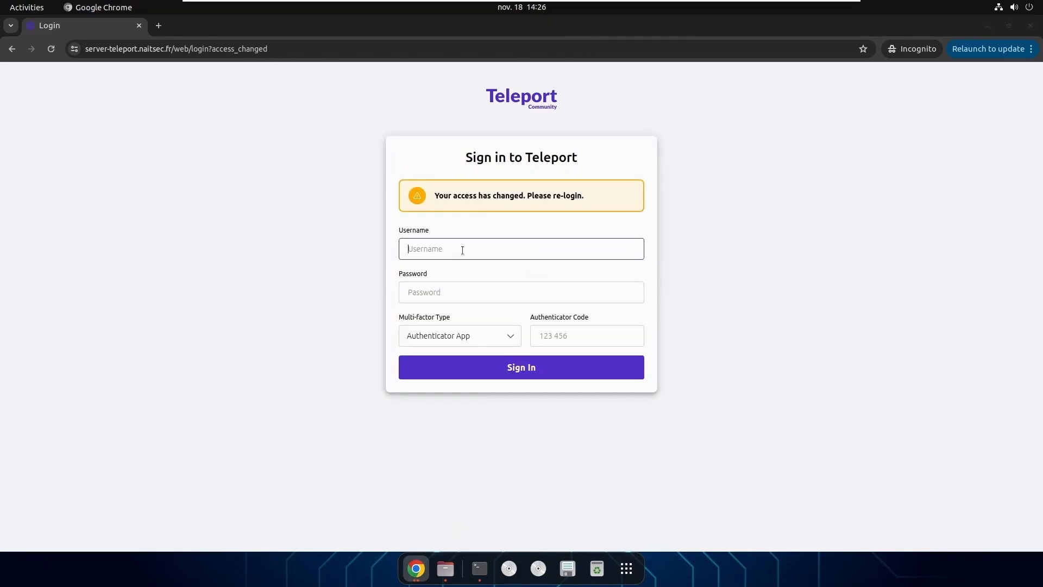
pyautogui.write('myuser')
pyautogui.click(476, 297)
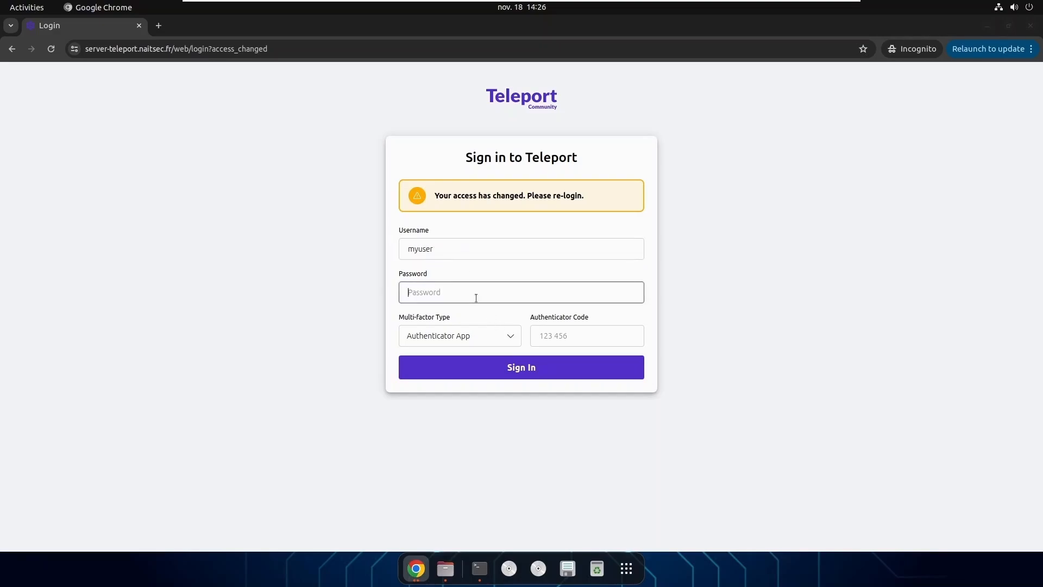
pyautogui.write('••••••••••••')
pyautogui.press('BackSpace')
pyautogui.press('BackSpace')
pyautogui.press('BackSpace')
pyautogui.press('BackSpace')
pyautogui.press('BackSpace')
pyautogui.press('BackSpace')
pyautogui.press('BackSpace')
pyautogui.press('BackSpace')
pyautogui.press('BackSpace')
pyautogui.press('BackSpace')
pyautogui.press('BackSpace')
pyautogui.write('••••••••••••••••')
pyautogui.click(559, 330)
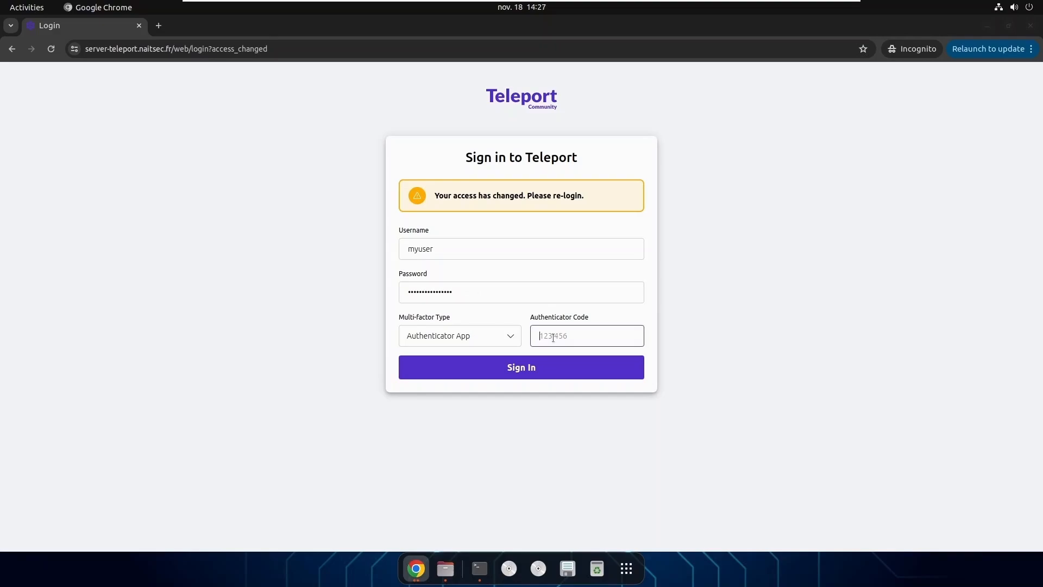
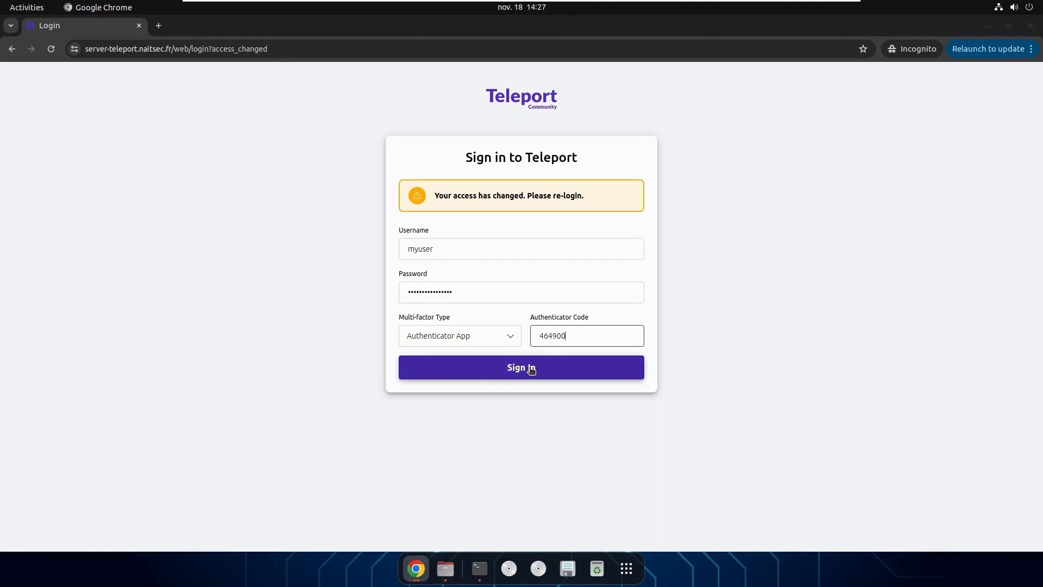
pyautogui.click(529, 366)
pyautogui.click(483, 329)
# Step: Retry myuser's sign-in with the password retyped and the current authenticator code
pyautogui.doubleClick(483, 329)
pyautogui.write('•')
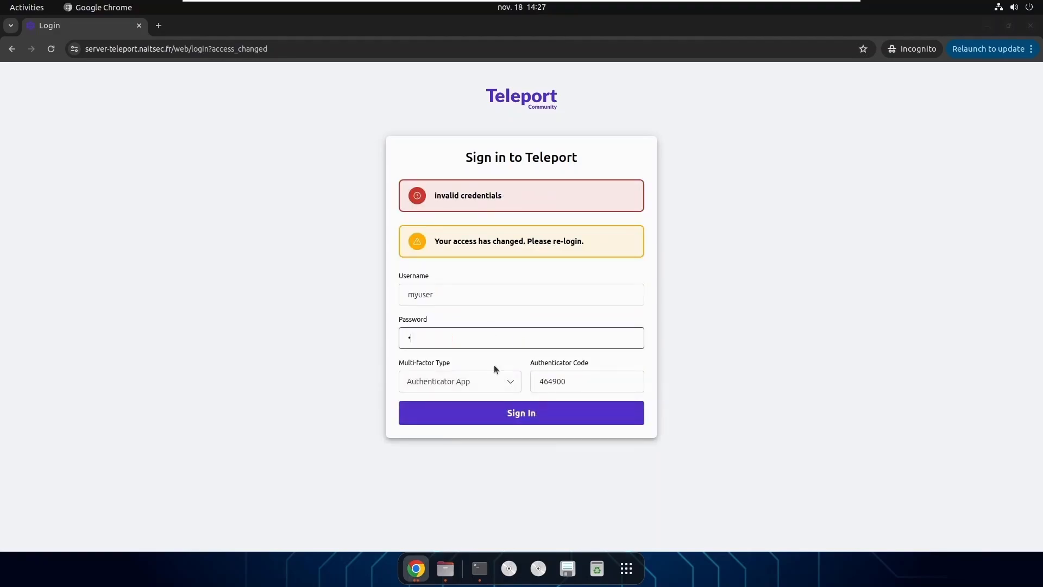
pyautogui.write('••••••••••••••')
pyautogui.doubleClick(573, 385)
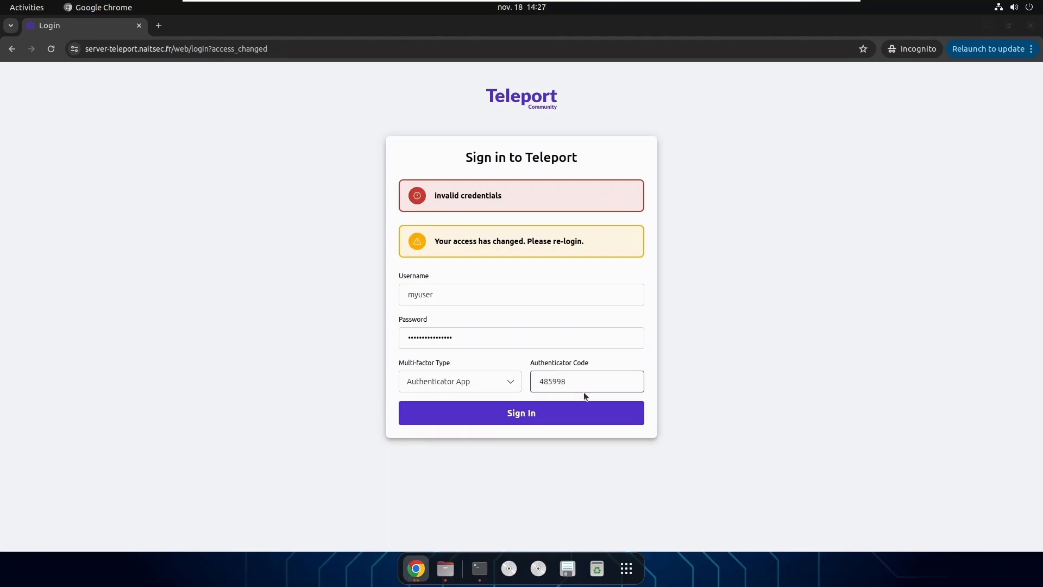
pyautogui.click(539, 412)
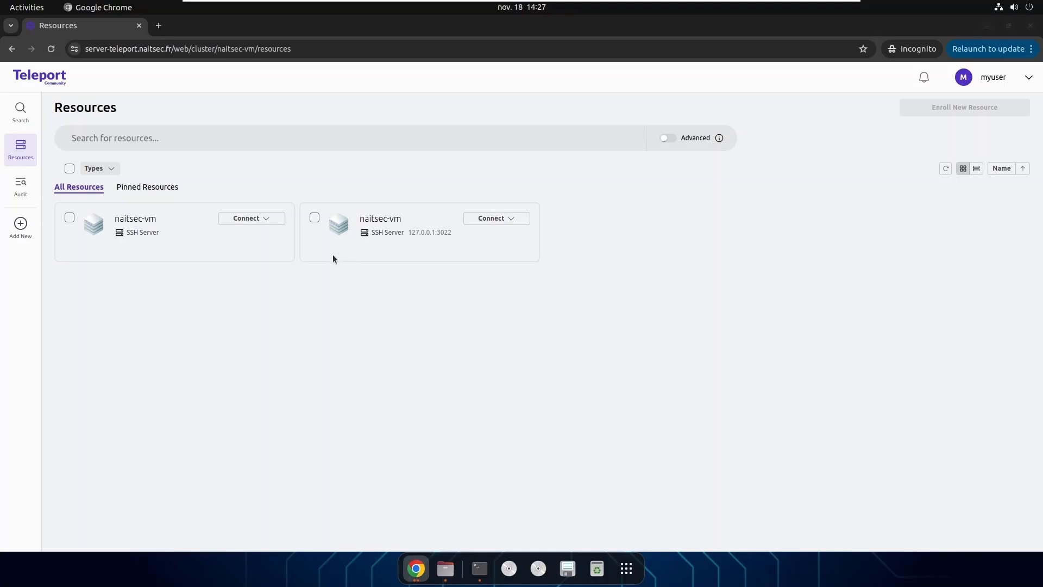
# Step: Check the first server's login choices, then restore the Incognito window to a smaller size
pyautogui.click(266, 218)
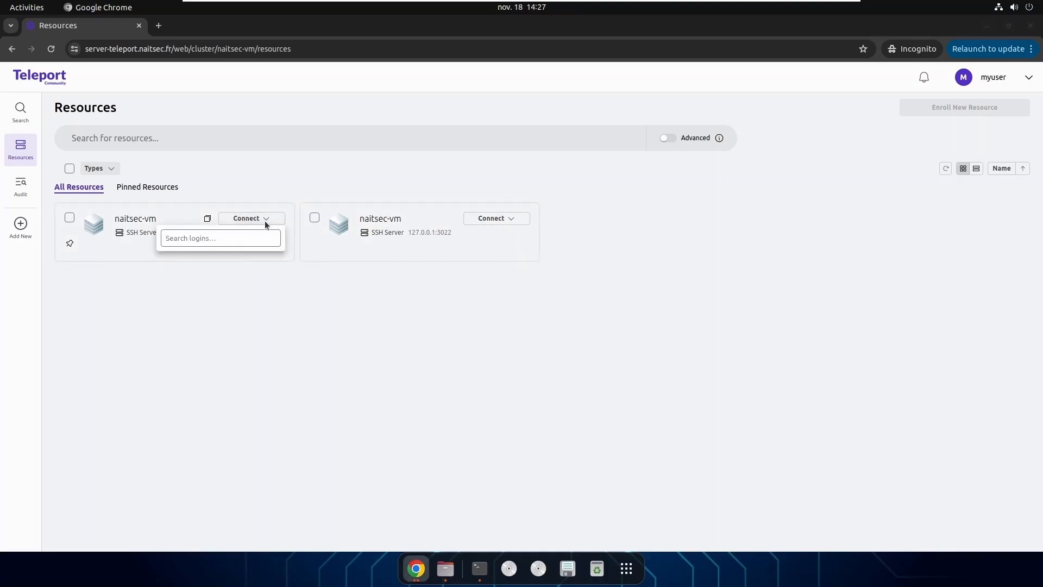
pyautogui.click(266, 219)
pyautogui.click(266, 219)
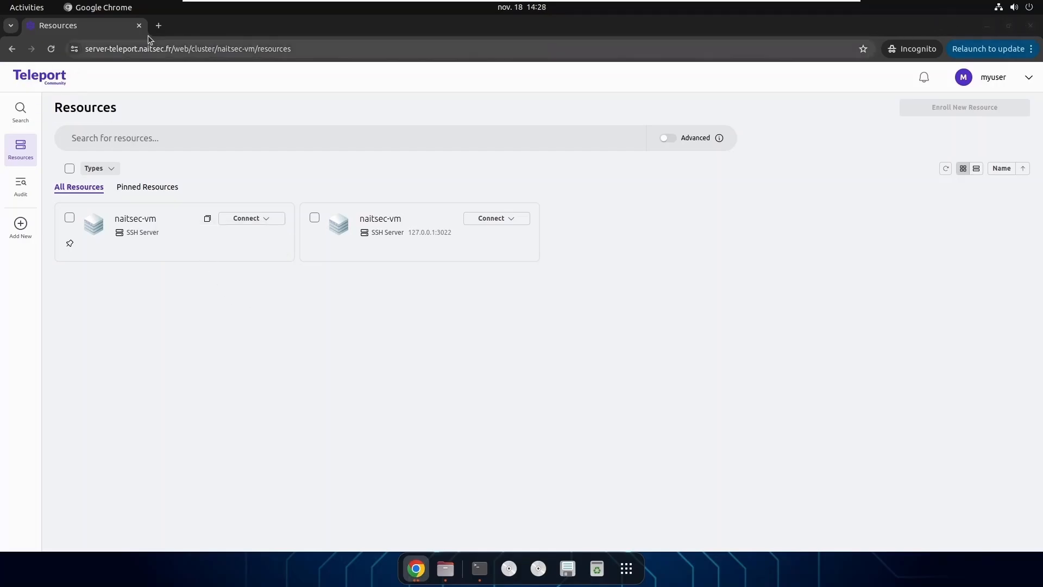
pyautogui.click(1008, 26)
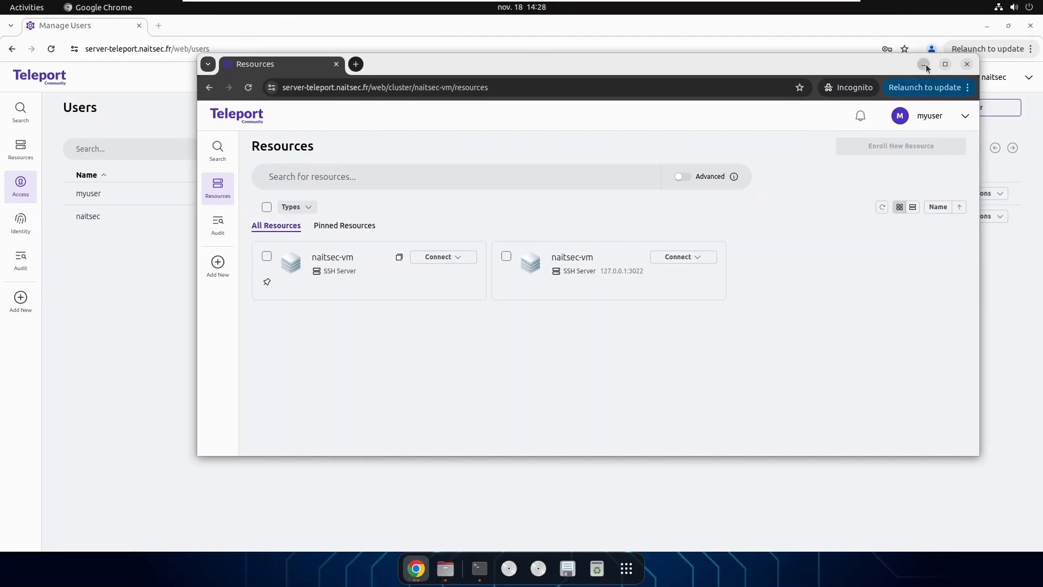
# Step: Minimize the incognito Chrome window and unlock the desktop with the account password
pyautogui.click(924, 64)
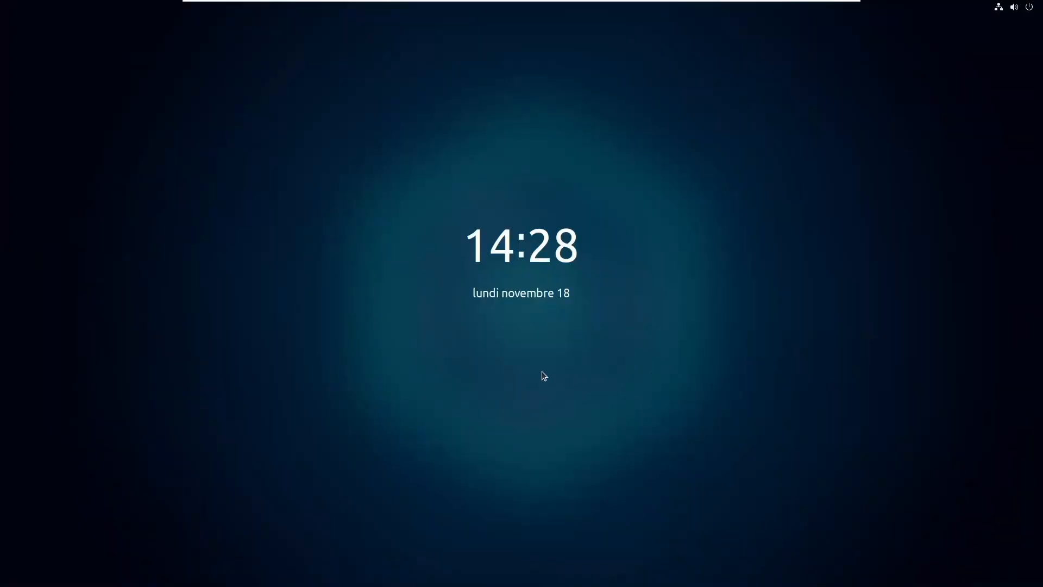
pyautogui.click(529, 268)
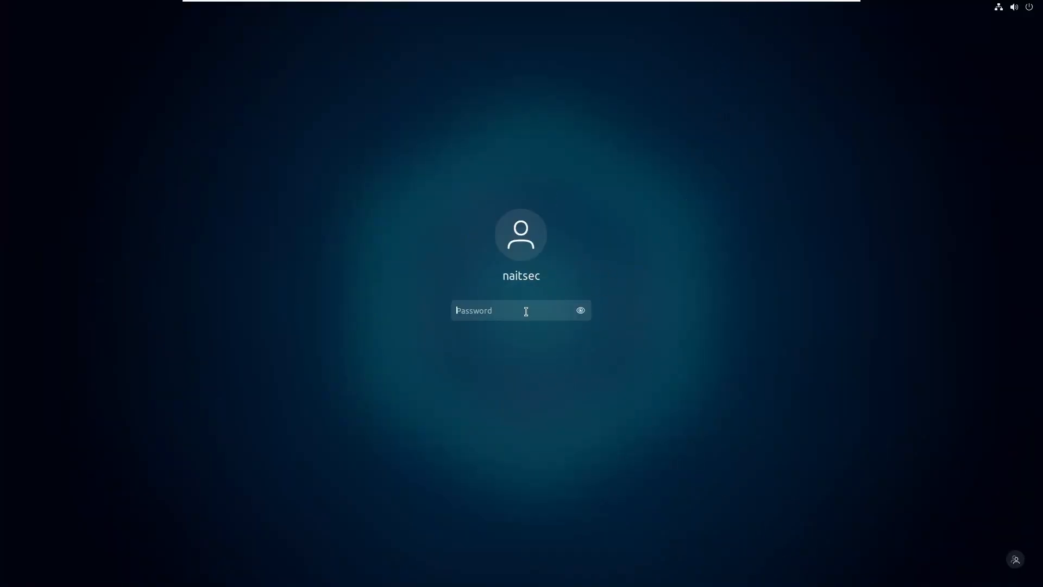
pyautogui.write('**********')
pyautogui.press('Return')
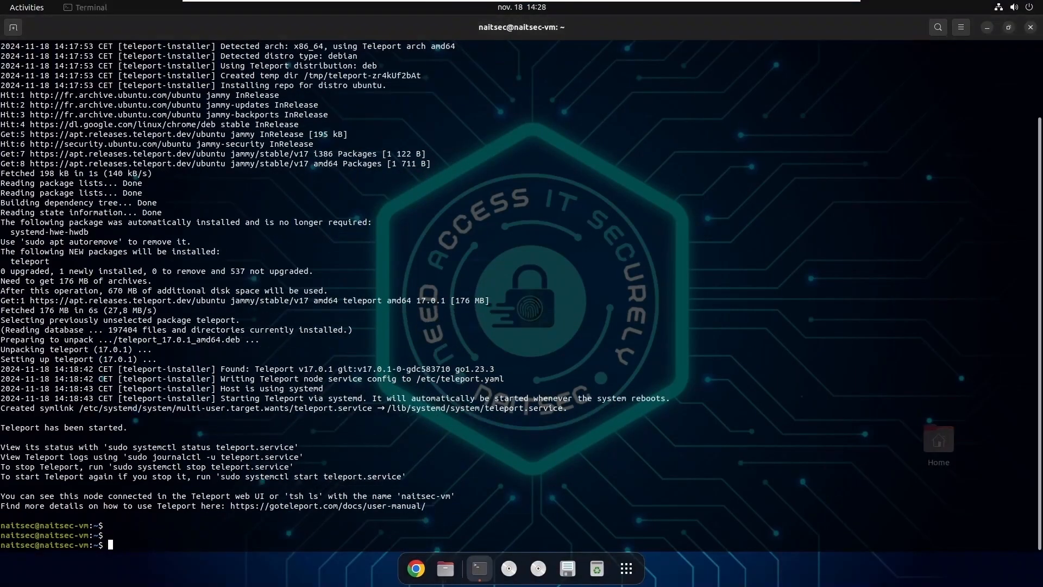
# Step: Clear the terminal and open a root shell with sudo su -
pyautogui.write('clear')
pyautogui.press('Return')
pyautogui.press('Return')
pyautogui.press('Return')
pyautogui.press('Return')
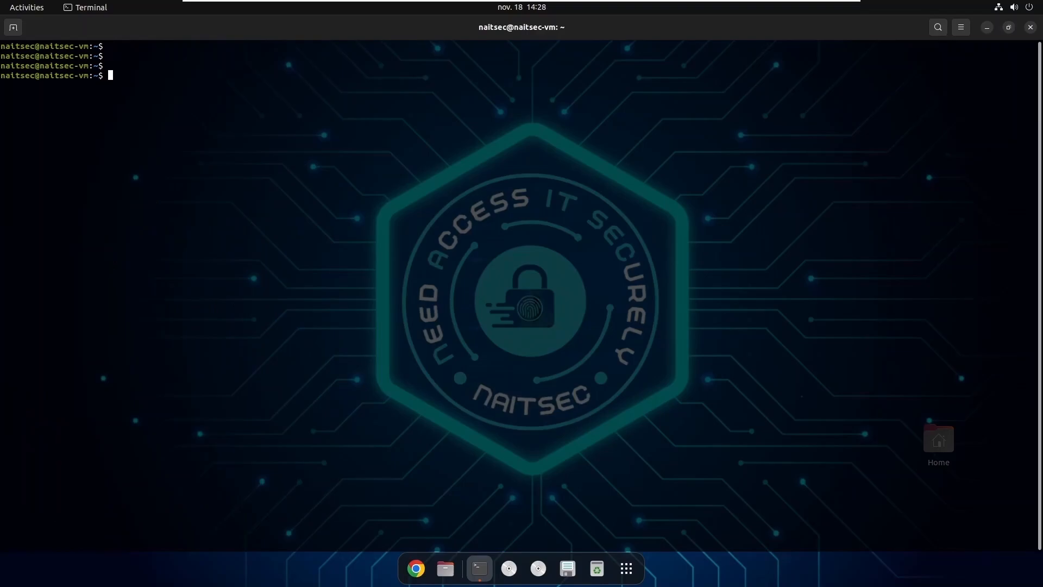
pyautogui.write('sudo su -')
pyautogui.press('Return')
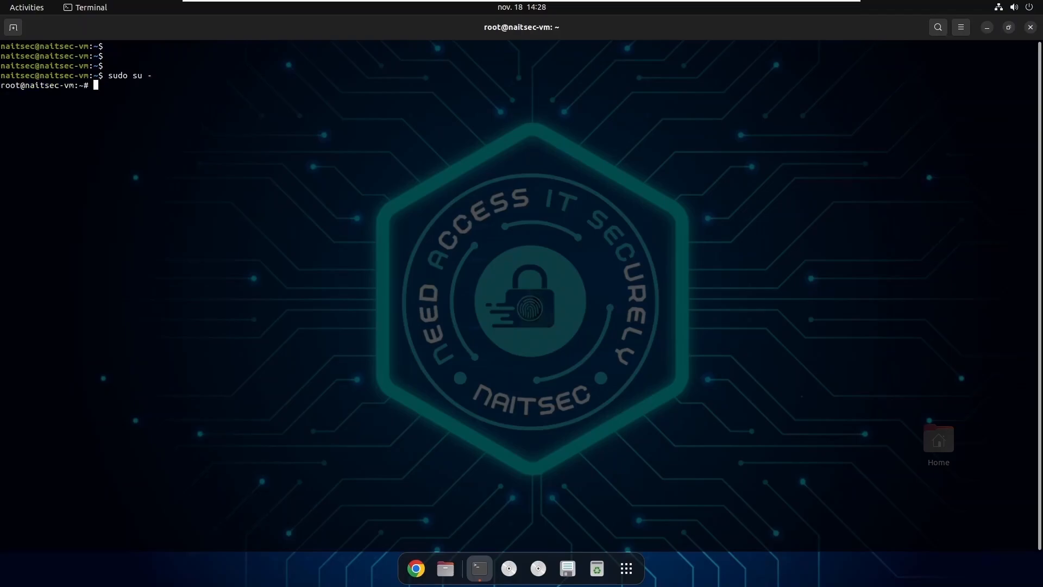
pyautogui.press('Return')
pyautogui.press('Return')
pyautogui.press('Return')
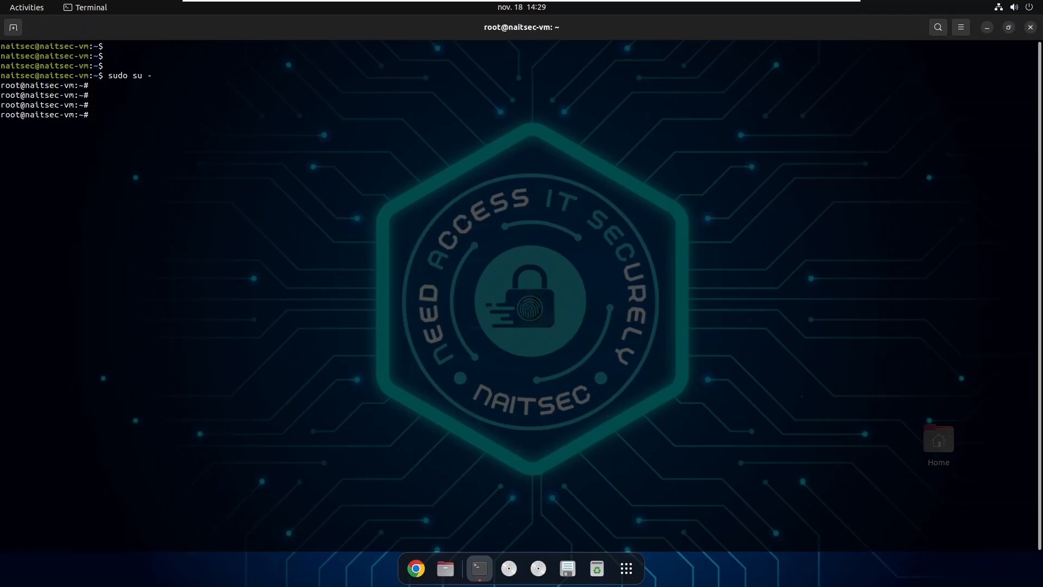
pyautogui.press('Return')
pyautogui.press('Return')
pyautogui.press('Return')
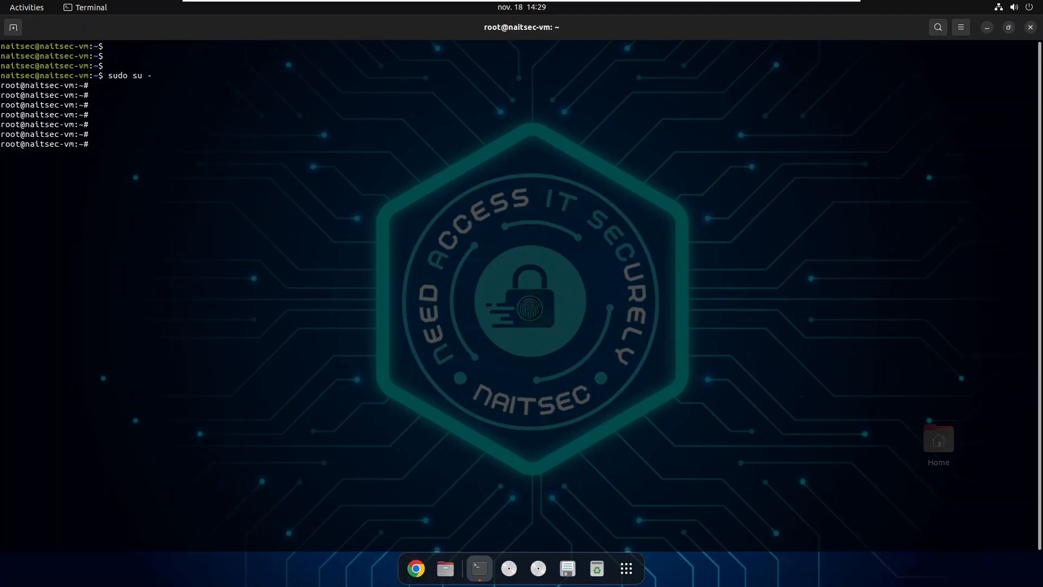
# Step: Exit the root shell and start typing sudo useradd for the guest user
pyautogui.hotkey('ctrl', 'c')
pyautogui.hotkey('ctrl', 'c')
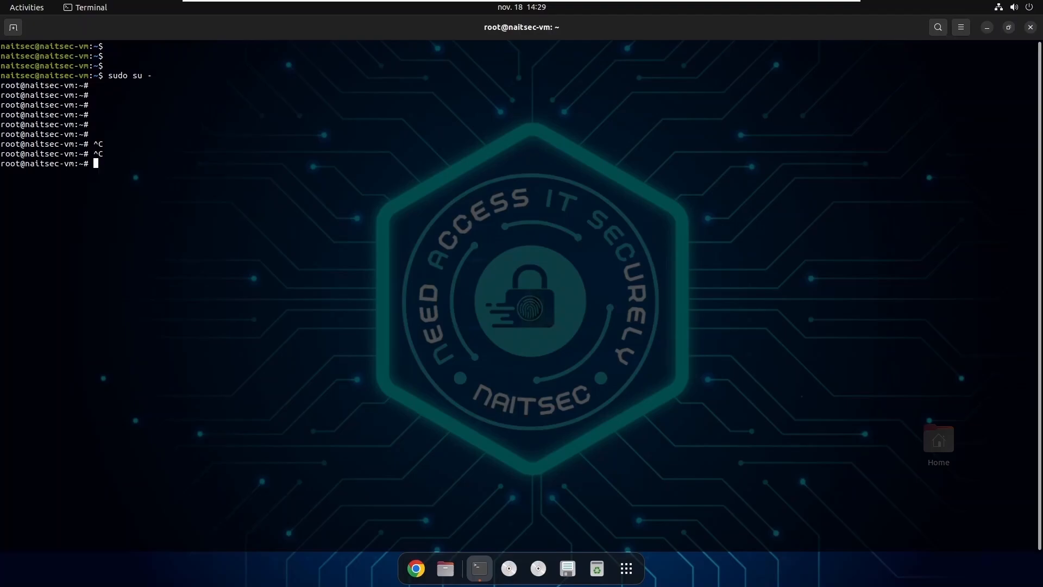
pyautogui.write('exit')
pyautogui.press('Return')
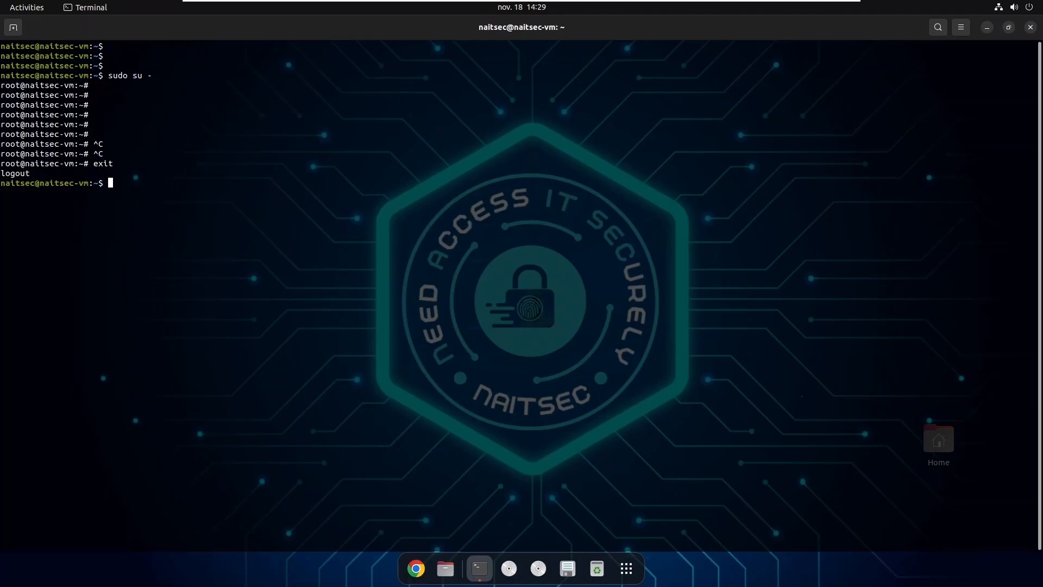
pyautogui.press('Return')
pyautogui.press('Return')
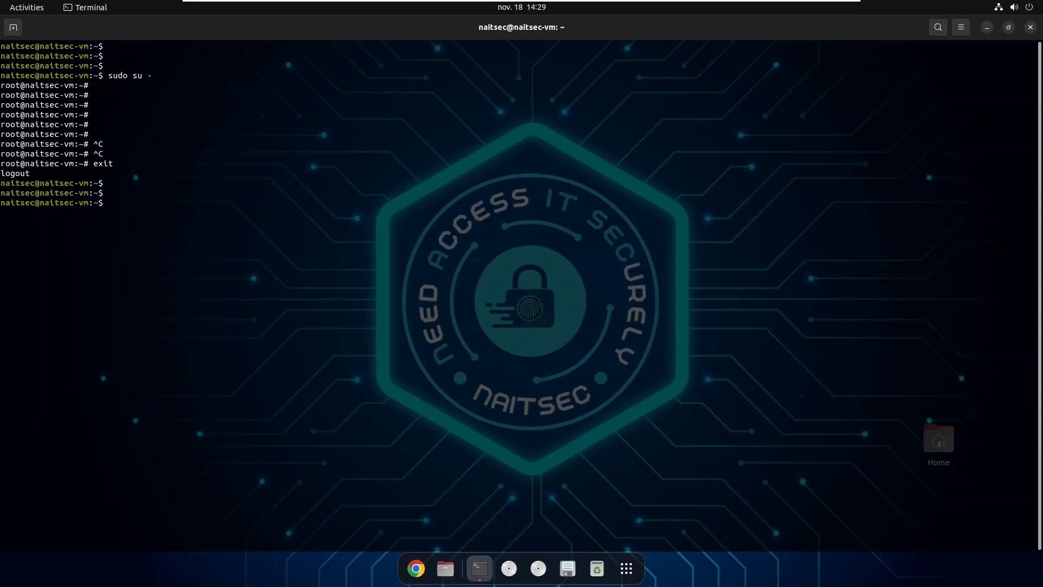
pyautogui.write('sudo')
pyautogui.write(' user')
pyautogui.write('add ')
pyautogui.write('naitsec')
pyautogui.write('-gesr')
# Step: Fix the username typo and run sudo useradd naitsec-guest
pyautogui.press('BackSpace')
pyautogui.write('t')
pyautogui.press('BackSpace')
pyautogui.press('BackSpace')
pyautogui.press('BackSpace')
pyautogui.write('uest')
pyautogui.press('Return')
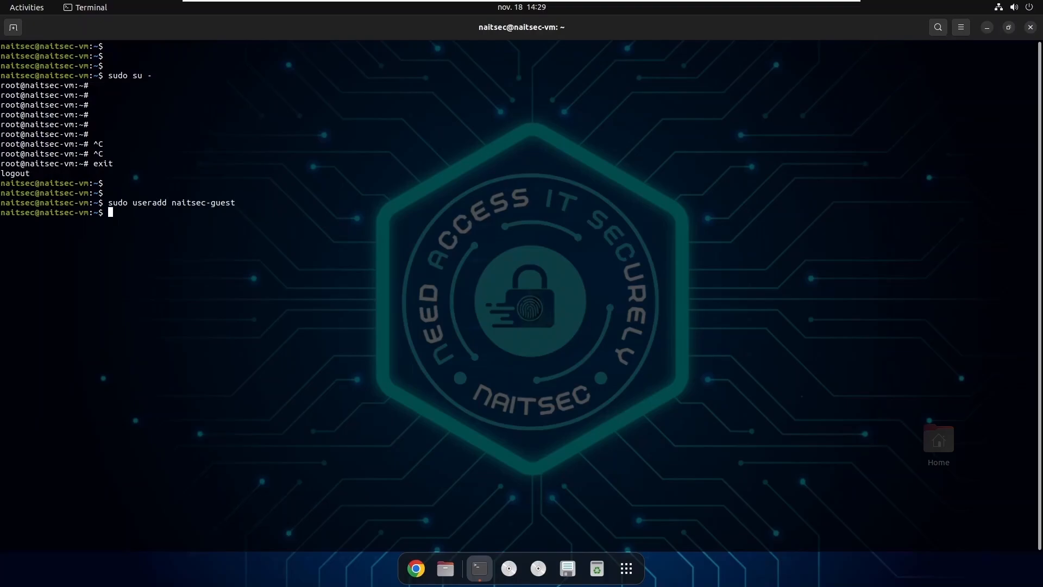
pyautogui.press('Return')
pyautogui.press('Return')
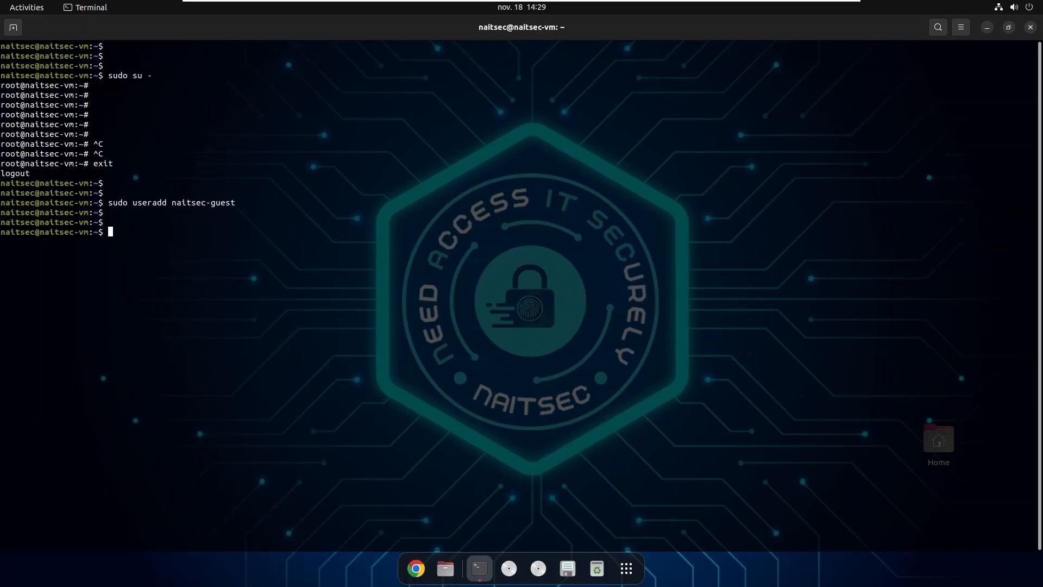
# Step: Set a password for naitsec-guest with sudo passwd, entering it twice
pyautogui.write('sudo passwd naitsec-guest')
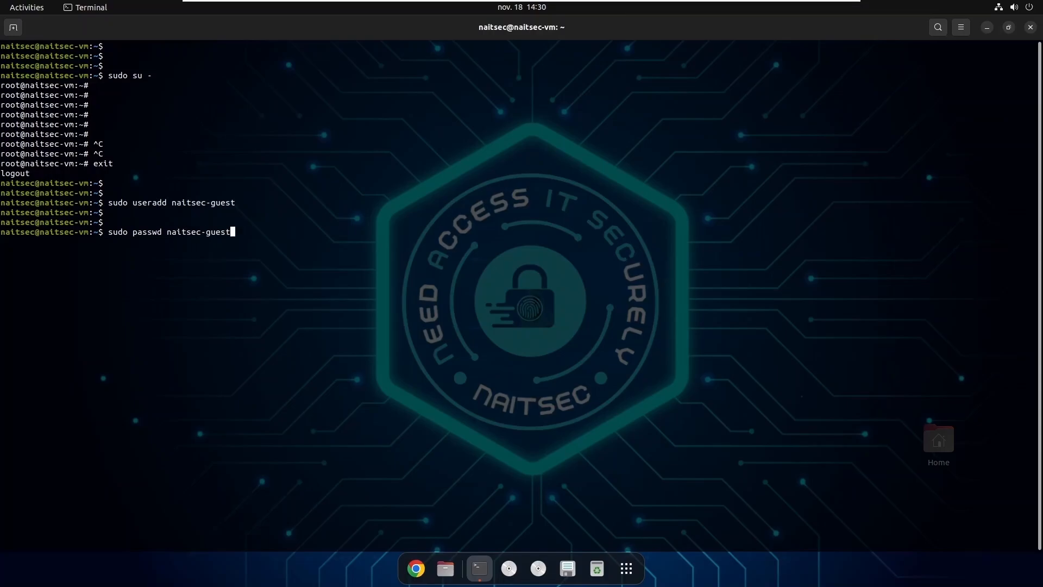
pyautogui.press('Return')
pyautogui.press('Return')
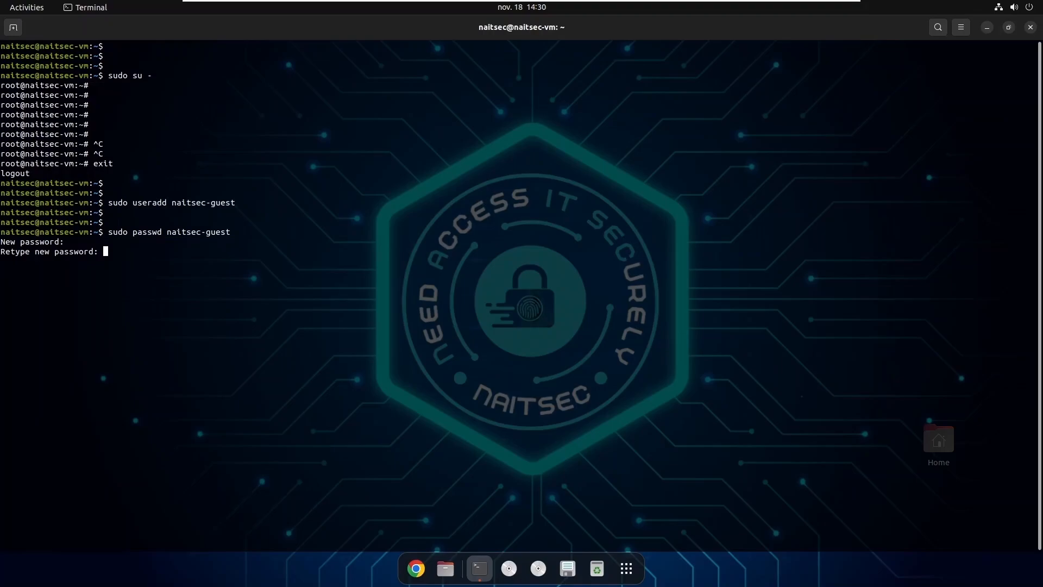
pyautogui.press('Return')
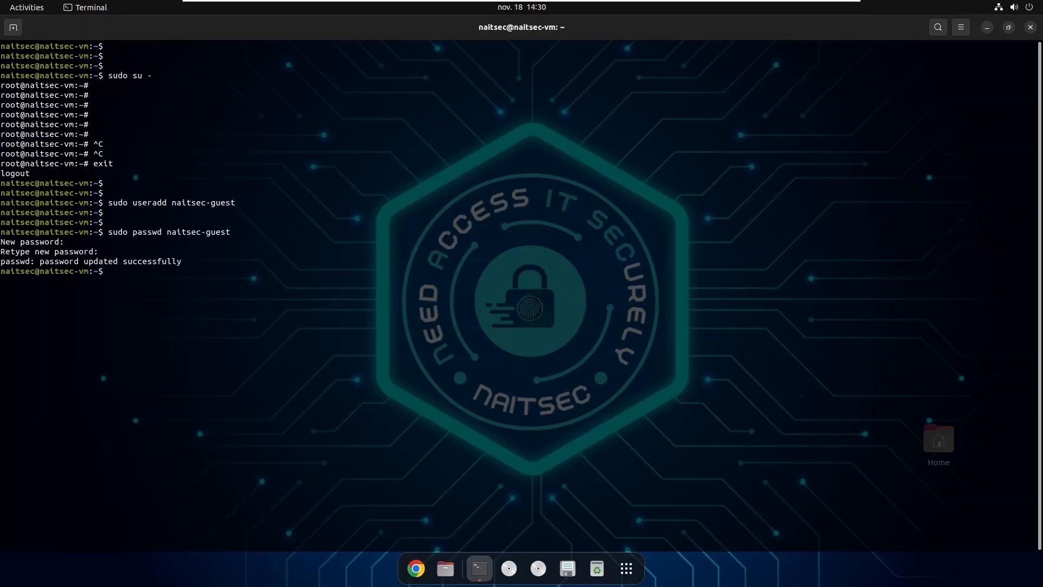
pyautogui.press('Return')
pyautogui.press('Return')
pyautogui.press('Return')
pyautogui.press('Return')
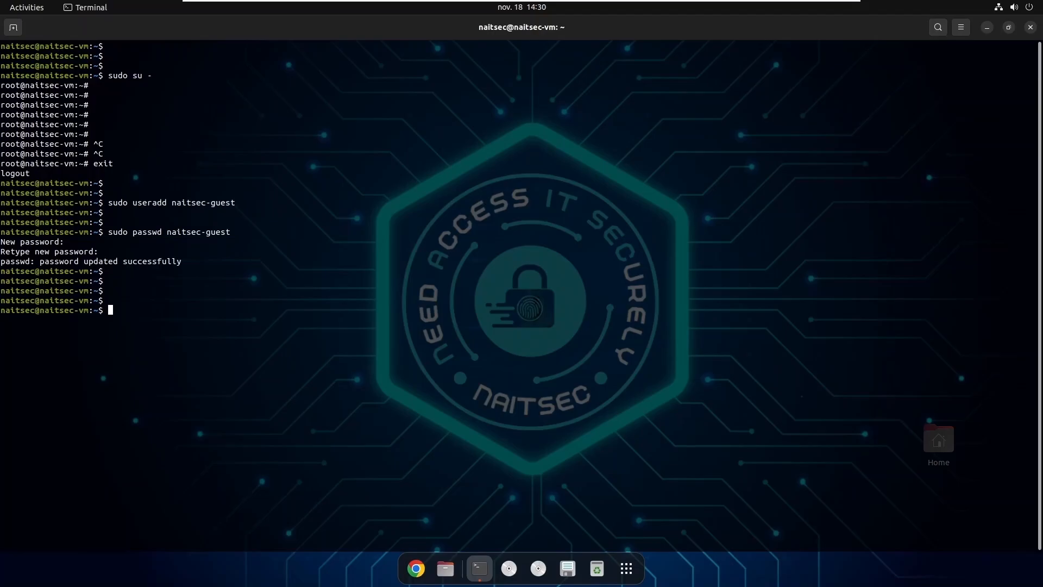
# Step: Switch to the naitsec-guest account with its password, start bash and clear the screen
pyautogui.write('su naitsec-')
pyautogui.write('guest')
pyautogui.press('Return')
pyautogui.press('Return')
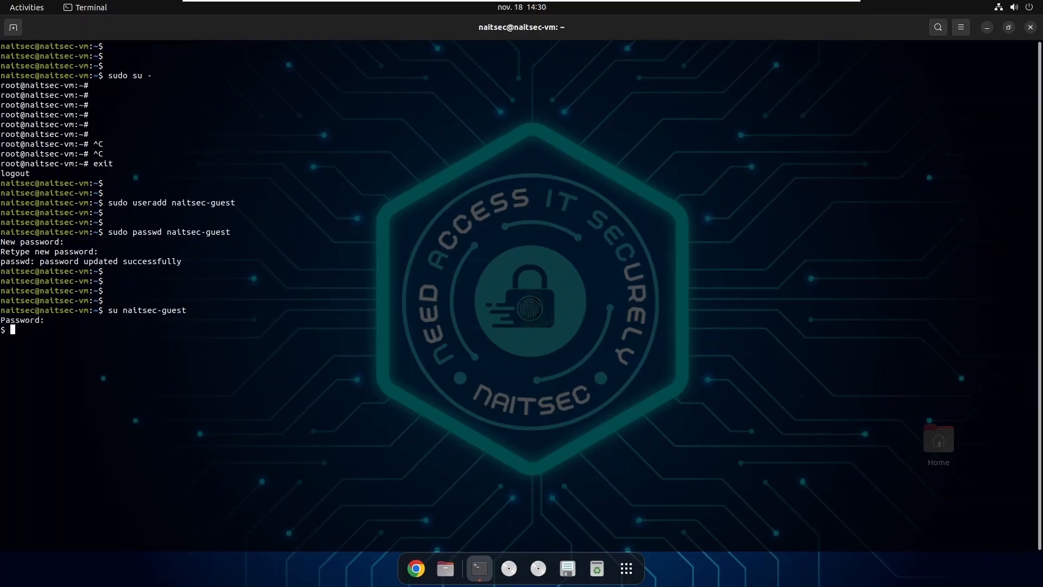
pyautogui.press('Return')
pyautogui.press('Return')
pyautogui.write('bash')
pyautogui.press('Return')
pyautogui.press('Return')
pyautogui.press('Return')
pyautogui.write('clear')
pyautogui.press('Return')
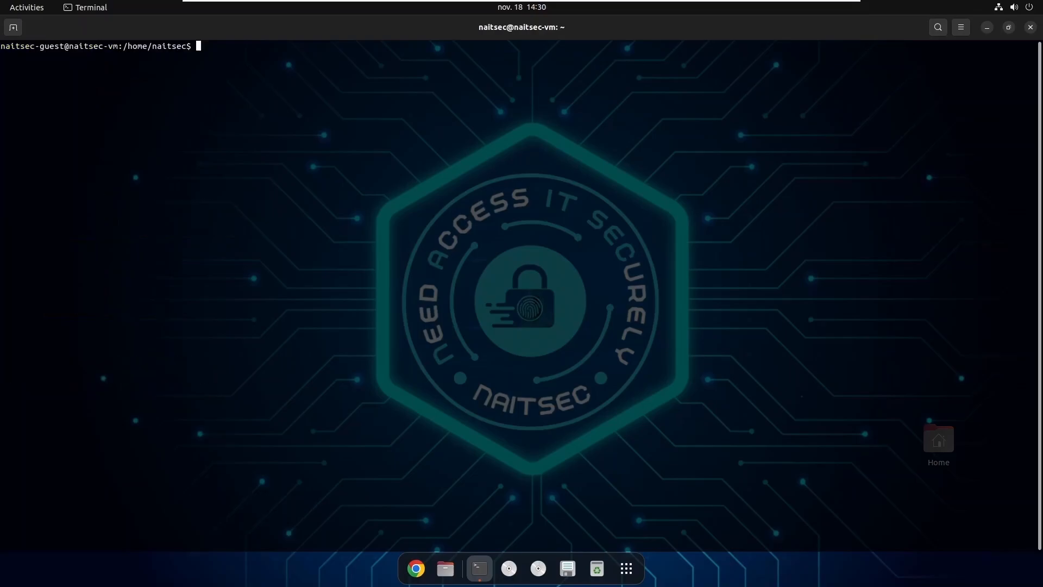
pyautogui.press('Return')
pyautogui.press('Return')
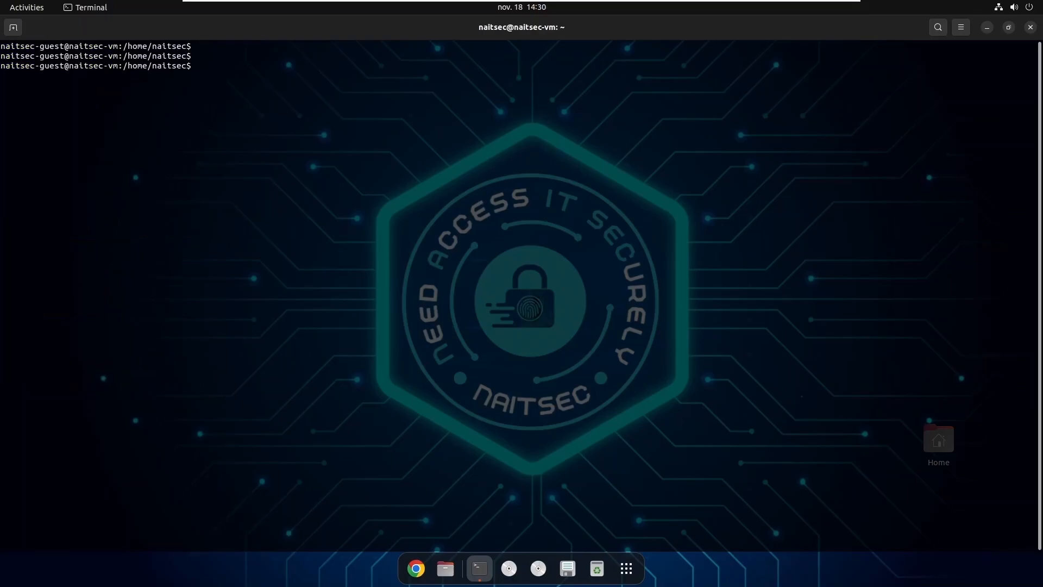
pyautogui.press('Return')
pyautogui.press('Return')
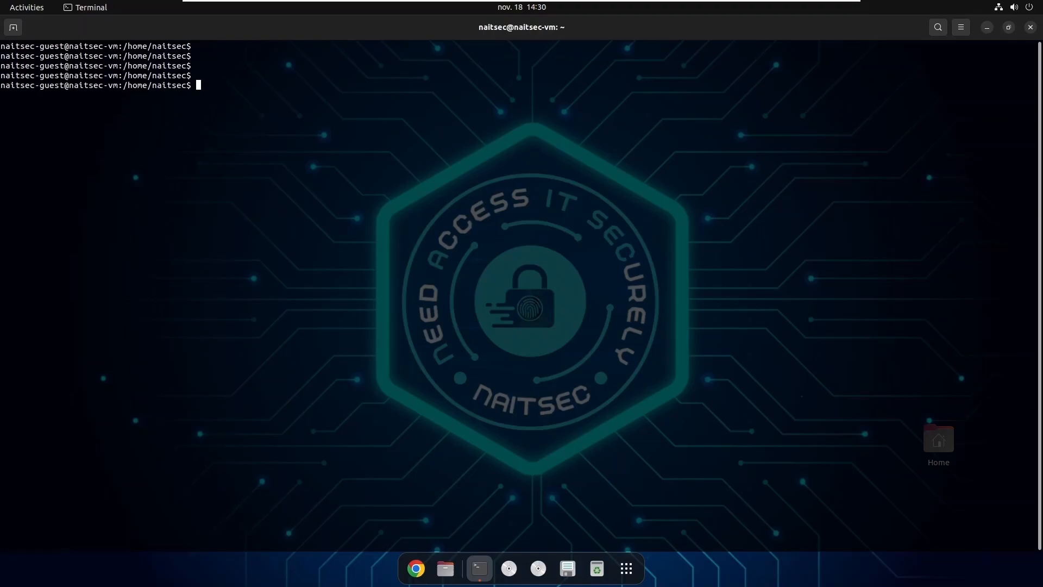
# Step: Attempt sudo su - as the guest and see it refused as not in sudoers
pyautogui.write('sudo su -')
pyautogui.press('Return')
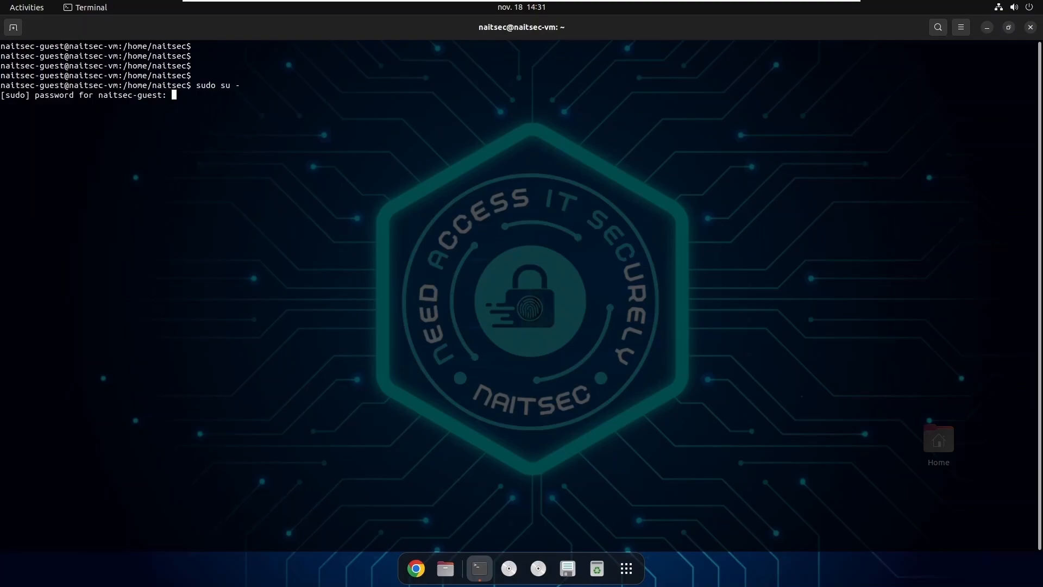
pyautogui.press('Return')
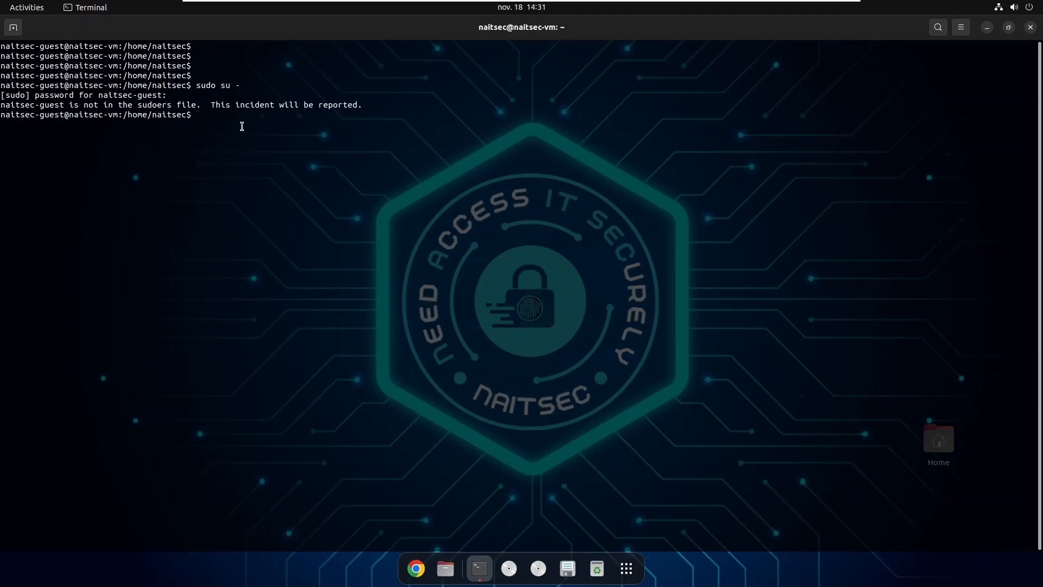
pyautogui.doubleClick(154, 104)
pyautogui.click(213, 119)
# Step: Clear the terminal and return to Teleport's Users page in Chrome
pyautogui.press('Return')
pyautogui.press('Return')
pyautogui.press('Return')
pyautogui.write('cle')
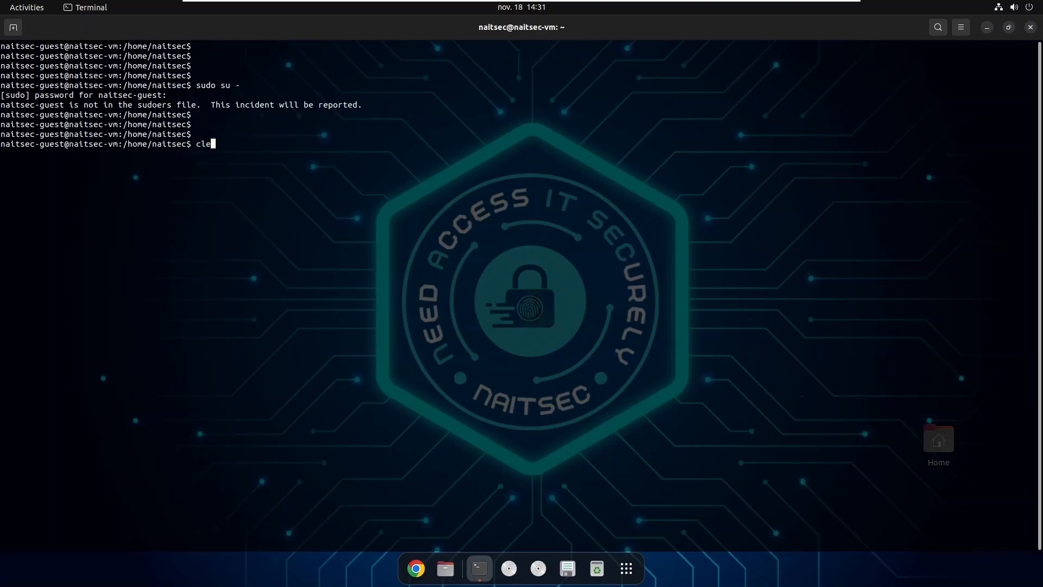
pyautogui.write('ar')
pyautogui.press('Return')
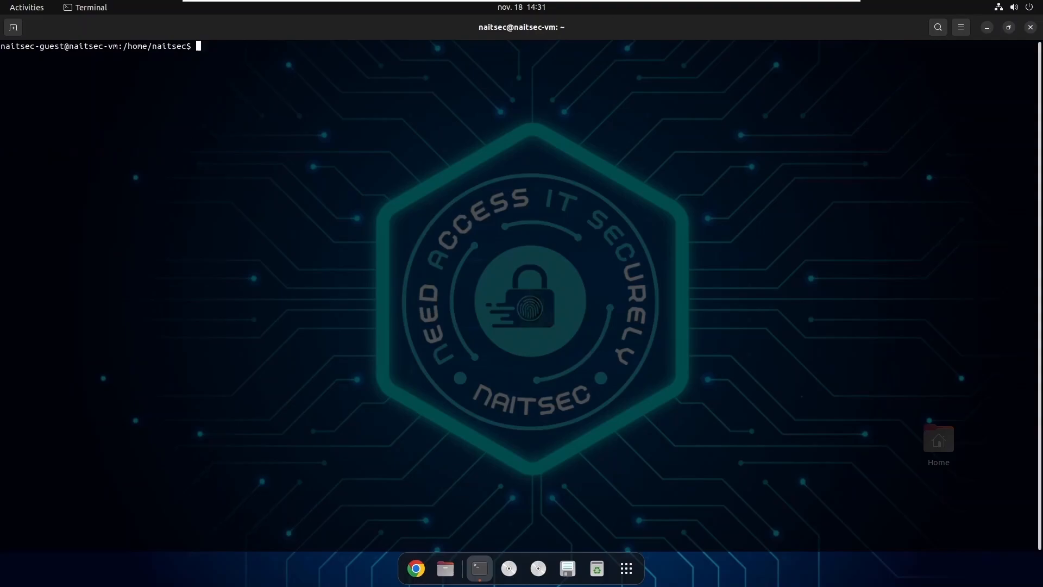
pyautogui.hotkey('alt', 'Tab')
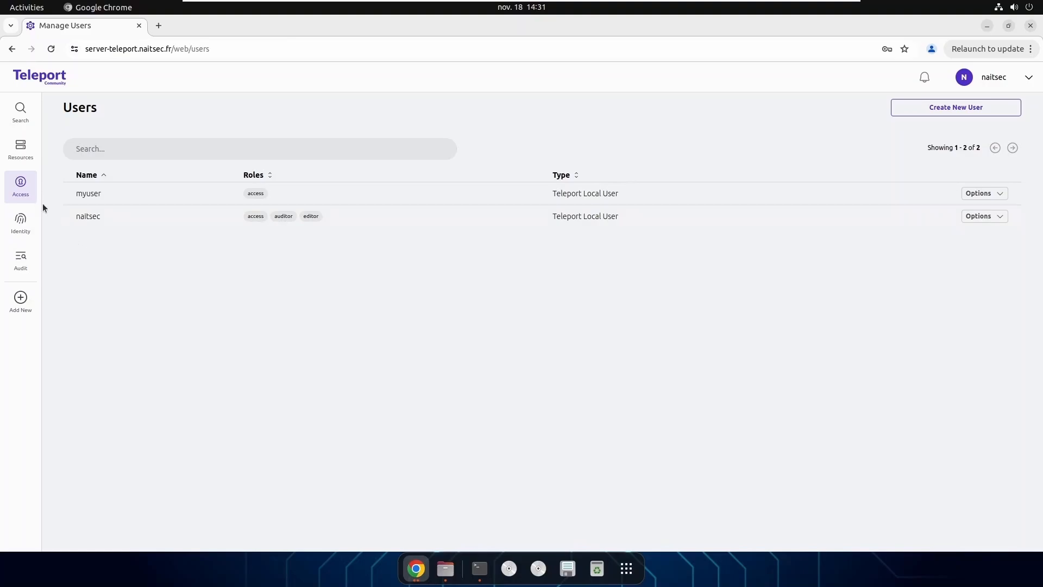
# Step: Go to Teleport's Roles list and start a new role
pyautogui.moveTo(19, 190)
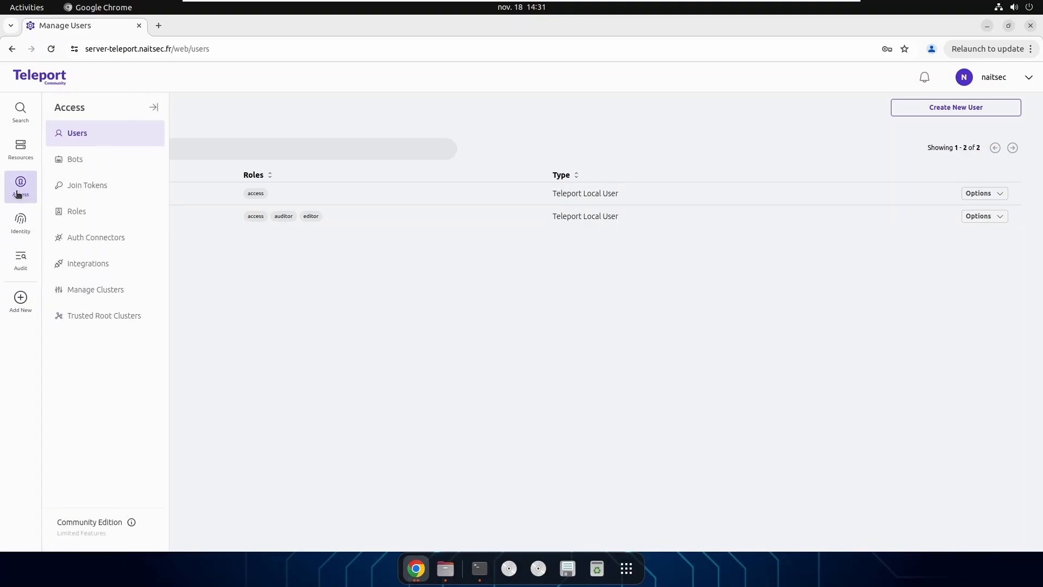
pyautogui.click(79, 212)
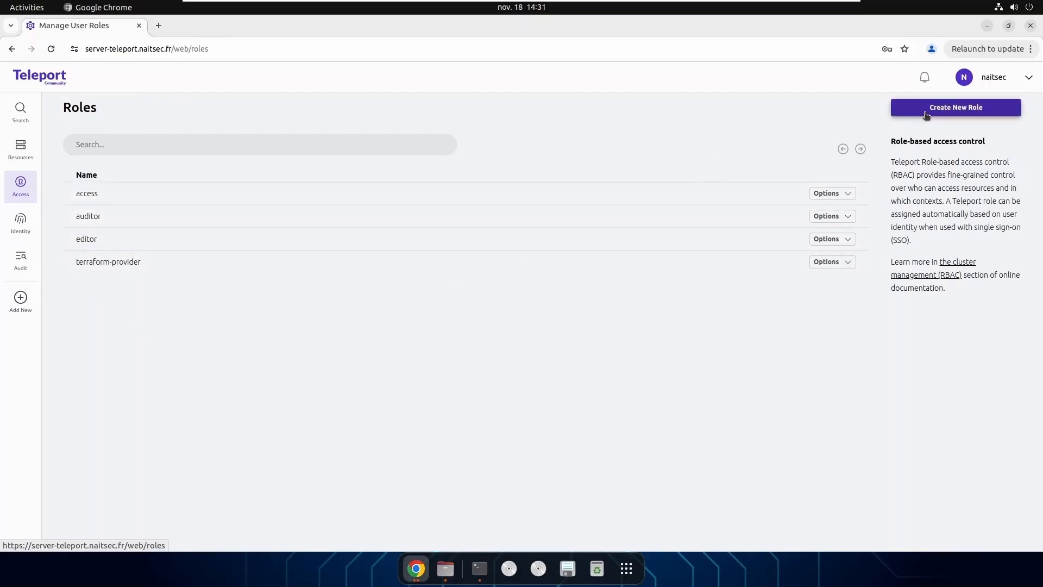
pyautogui.click(962, 111)
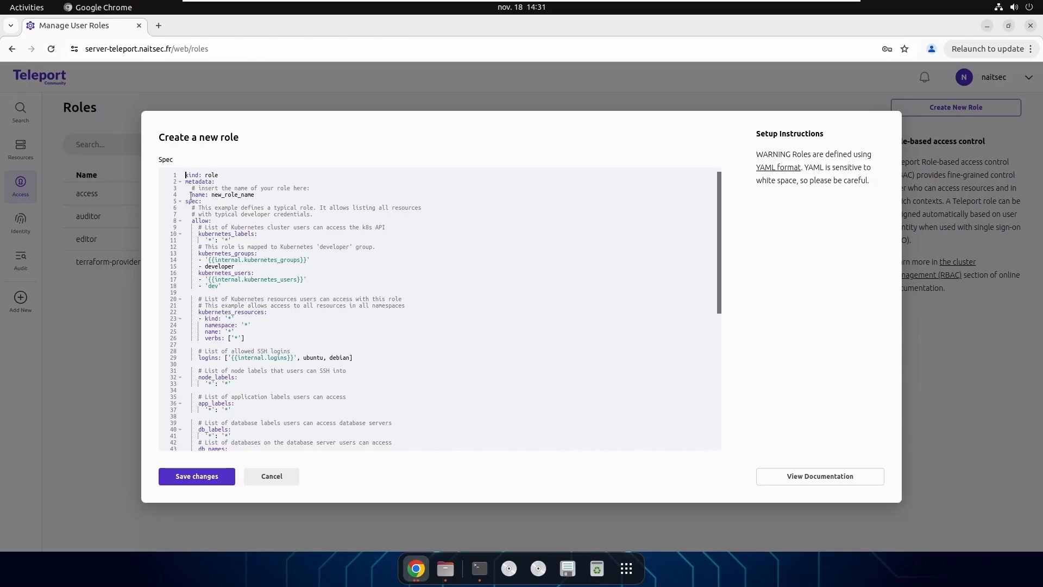
# Step: Replace the placeholder new_role_name with root-login in the role YAML
pyautogui.moveTo(186, 182); pyautogui.dragTo(238, 351)
pyautogui.click(266, 294)
pyautogui.doubleClick(220, 195)
pyautogui.press('BackSpace')
pyautogui.write('root-login')
pyautogui.moveTo(717, 181); pyautogui.dragTo(689, 240)
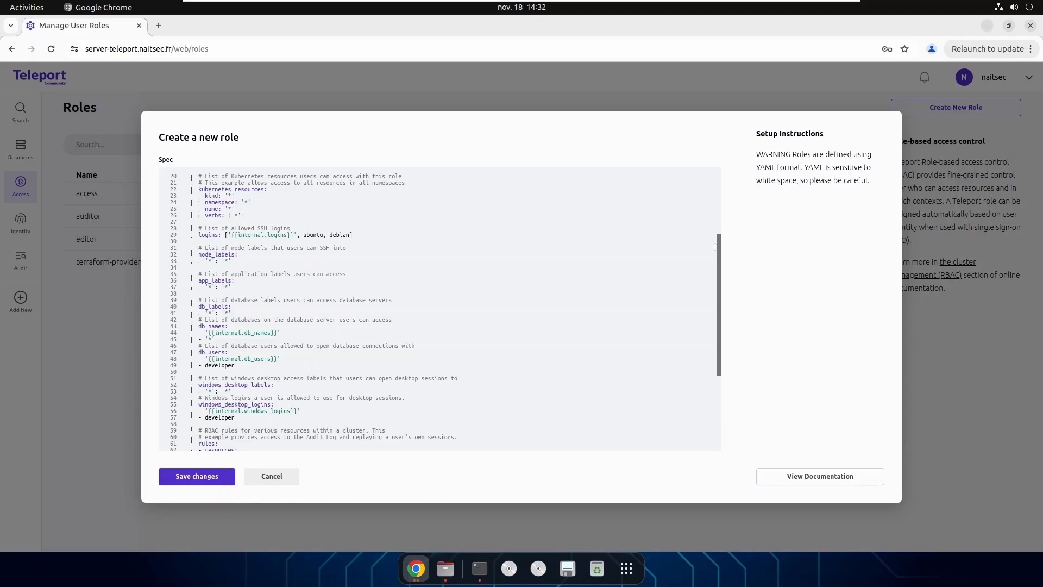
pyautogui.moveTo(719, 246); pyautogui.dragTo(705, 194)
# Step: Set the allowed SSH logins on line 29 to naitsec only
pyautogui.click(201, 199)
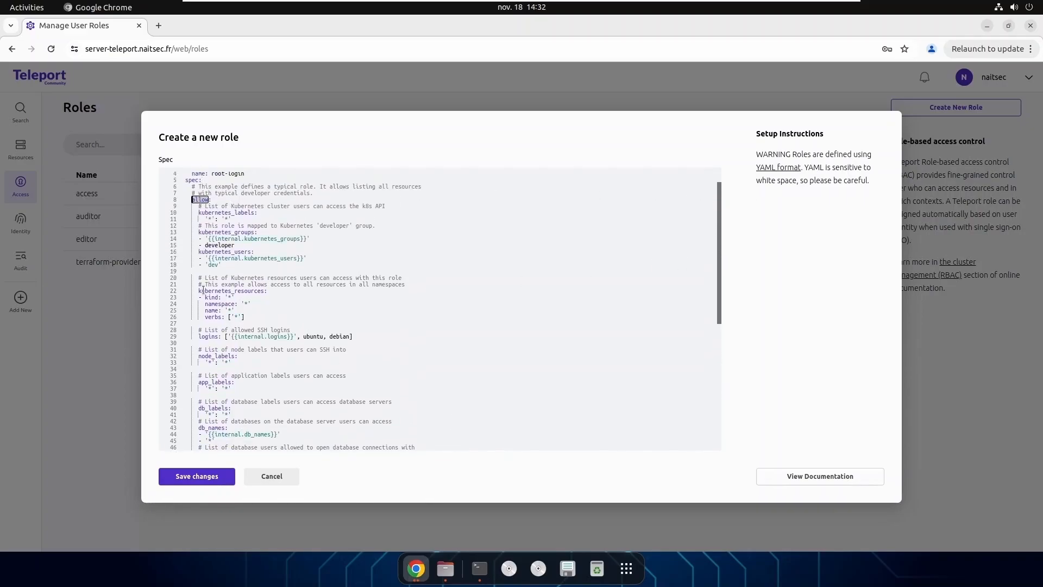
pyautogui.click(200, 336)
pyautogui.press('Down')
pyautogui.moveTo(231, 336); pyautogui.dragTo(322, 336)
pyautogui.press('BackSpace')
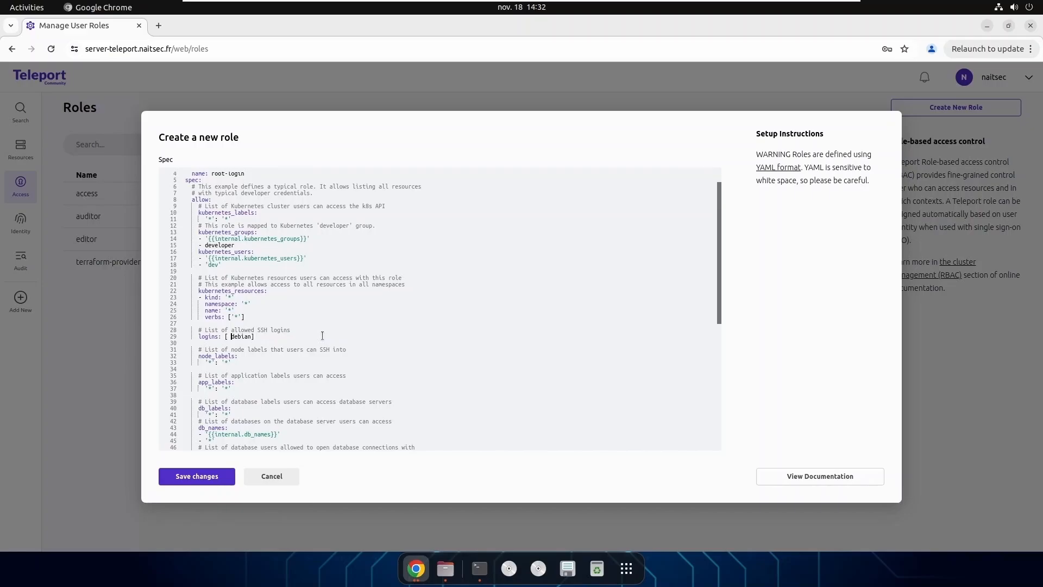
pyautogui.press('BackSpace')
pyautogui.press('BackSpace')
pyautogui.press('BackSpace')
pyautogui.press('BackSpace')
pyautogui.press('BackSpace')
pyautogui.press('BackSpace')
pyautogui.press('BackSpace')
pyautogui.write('naitsec')
# Step: Replace the denied ['guest'] logins on line 77 with empty brackets
pyautogui.scroll(-8, 338, 293)
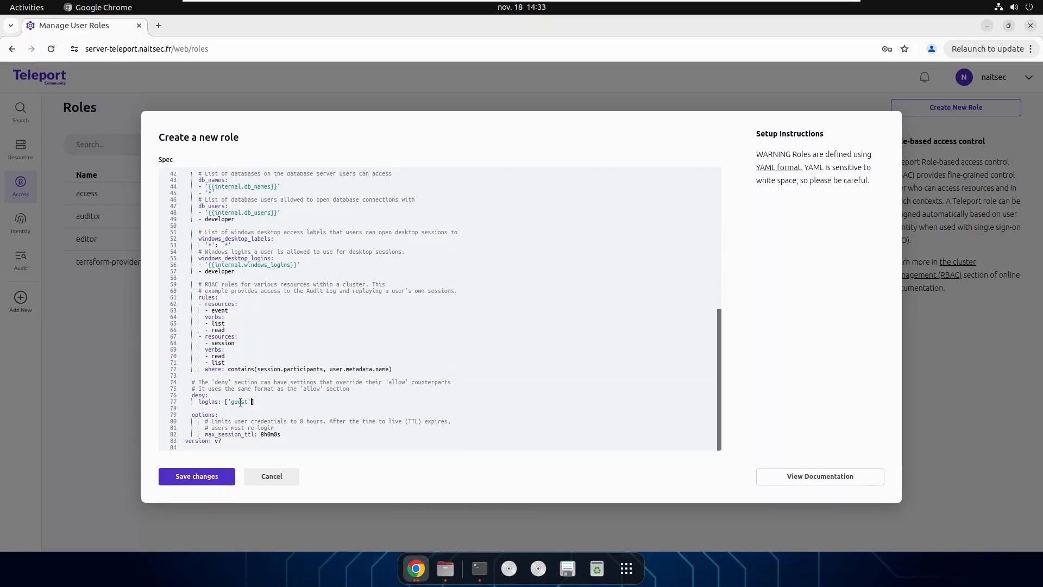
pyautogui.moveTo(254, 402); pyautogui.dragTo(226, 402)
pyautogui.press('BackSpace')
pyautogui.write('[')
pyautogui.press('BackSpace')
pyautogui.write('[')
pyautogui.write('}')
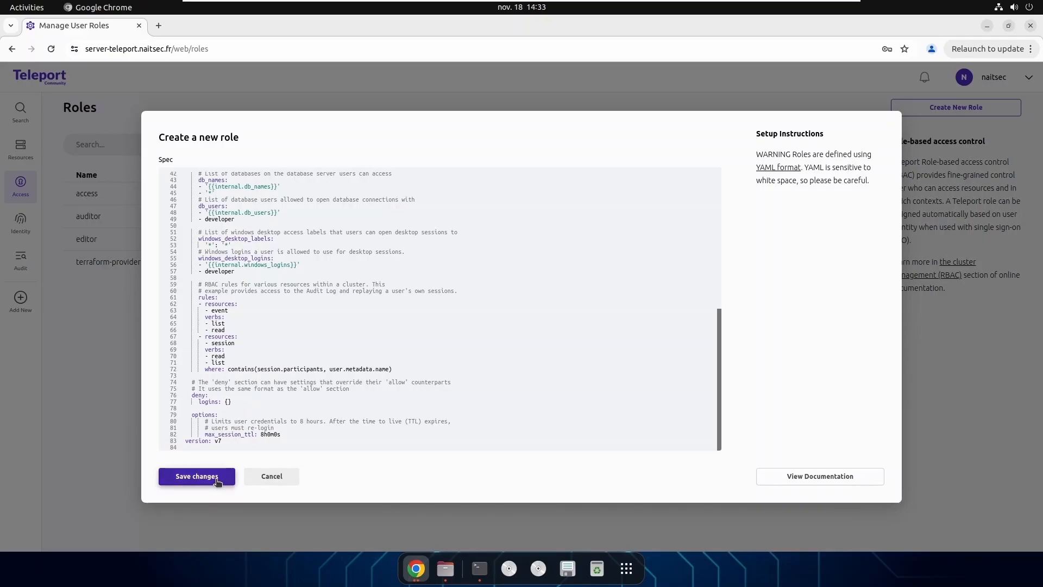
# Step: After the failed save, delete the stray braces after deny logins and save root-login
pyautogui.click(220, 478)
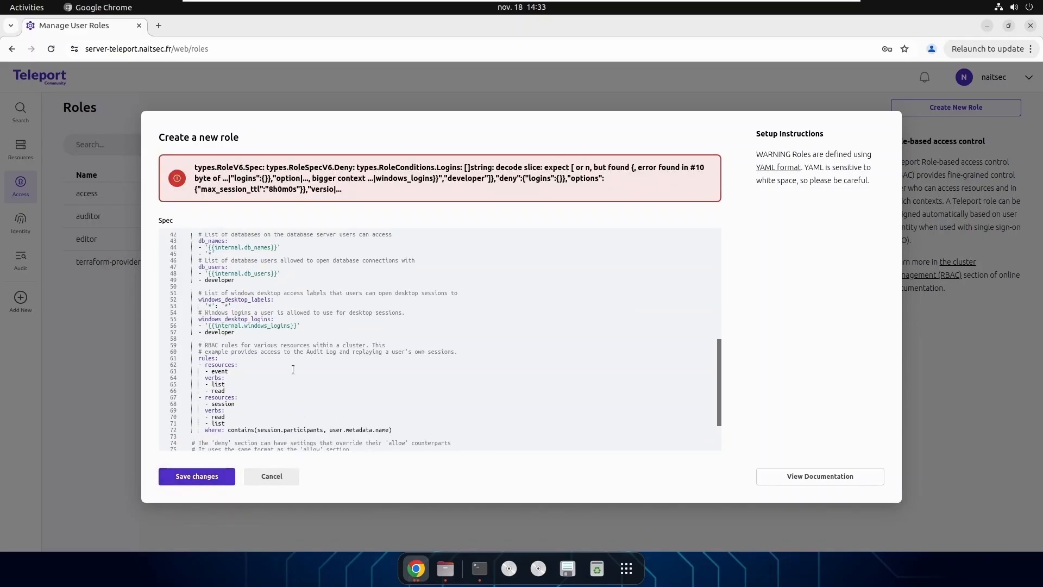
pyautogui.scroll(10, 292, 369)
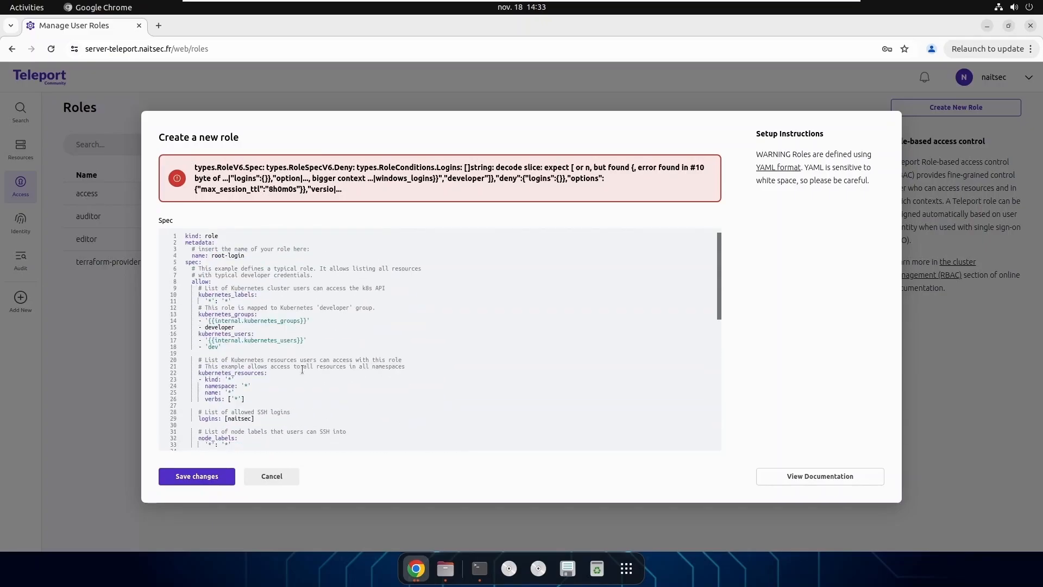
pyautogui.scroll(-12, 302, 369)
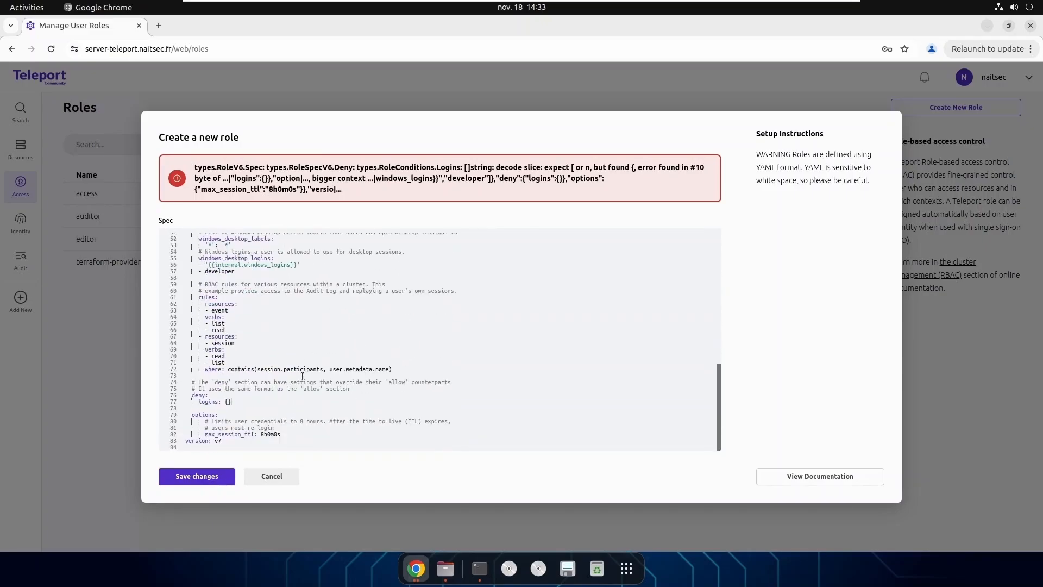
pyautogui.press('BackSpace')
pyautogui.press('BackSpace')
pyautogui.press('BackSpace')
pyautogui.click(204, 475)
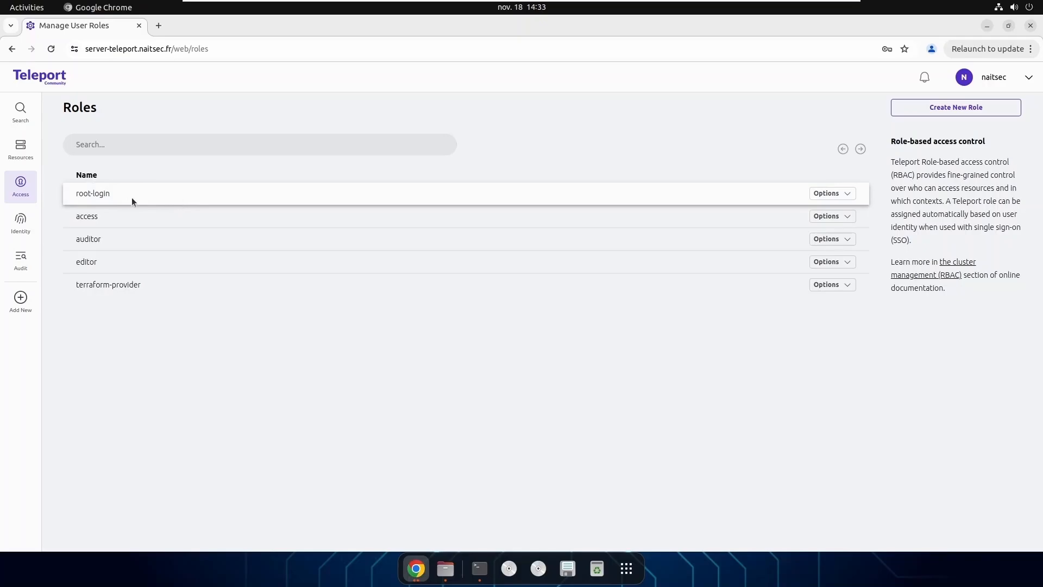
pyautogui.click(837, 195)
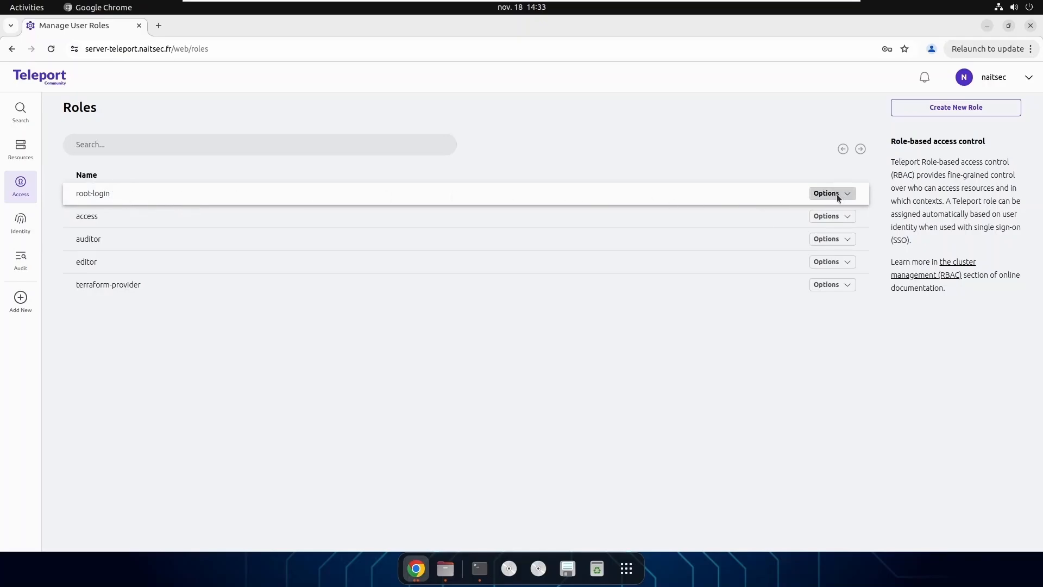
pyautogui.click(803, 212)
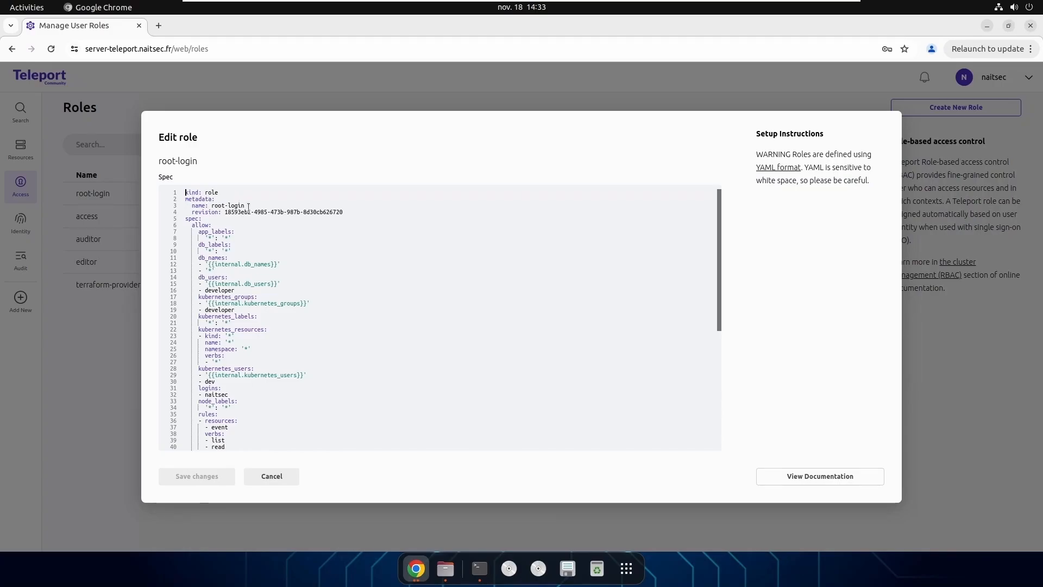
pyautogui.scroll(-1, 344, 313)
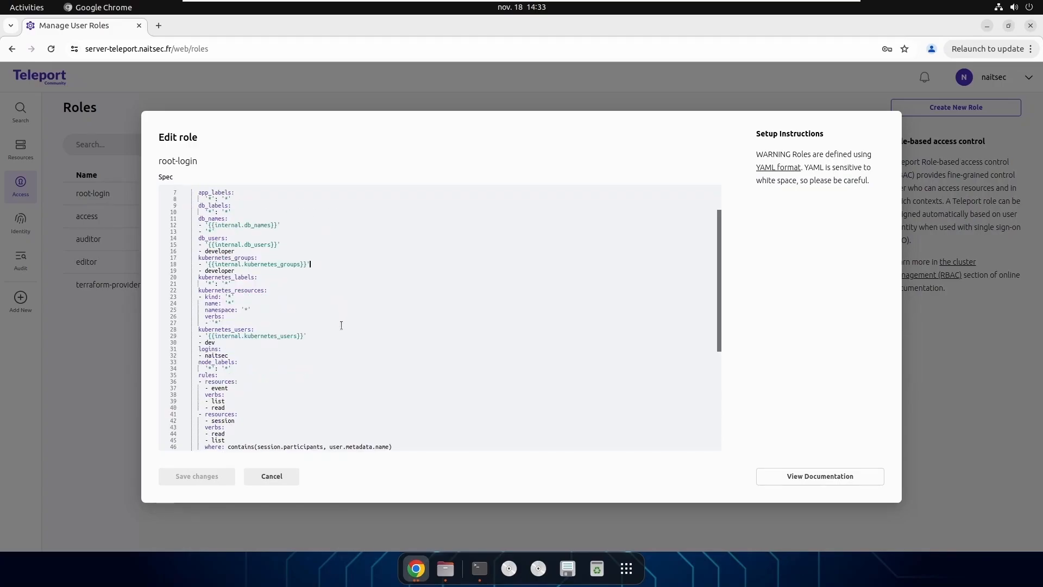
pyautogui.scroll(-2, 341, 324)
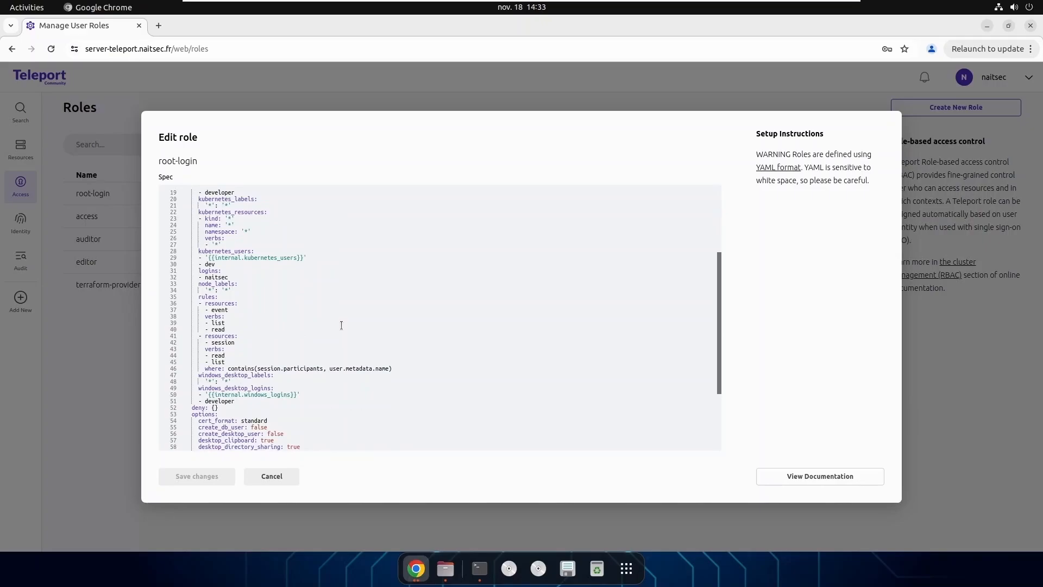
pyautogui.scroll(3, 341, 324)
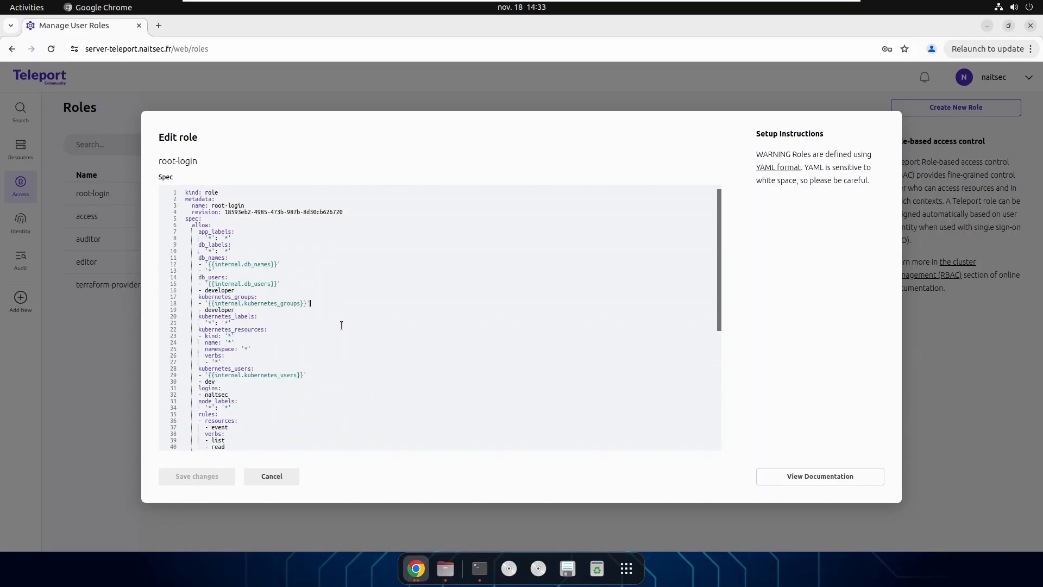
pyautogui.scroll(-1, 341, 325)
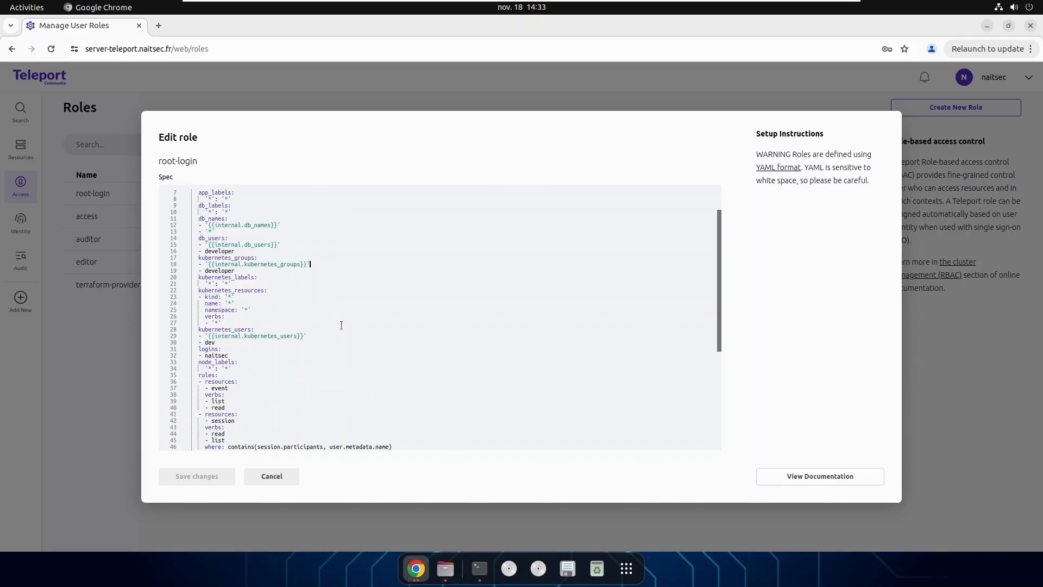
pyautogui.doubleClick(217, 356)
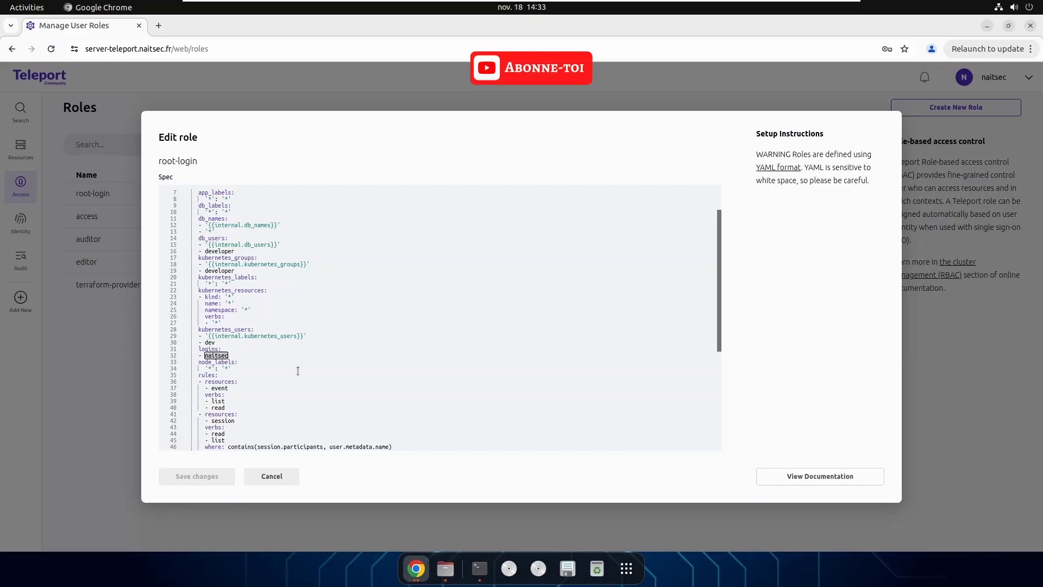
pyautogui.scroll(-5, 302, 353)
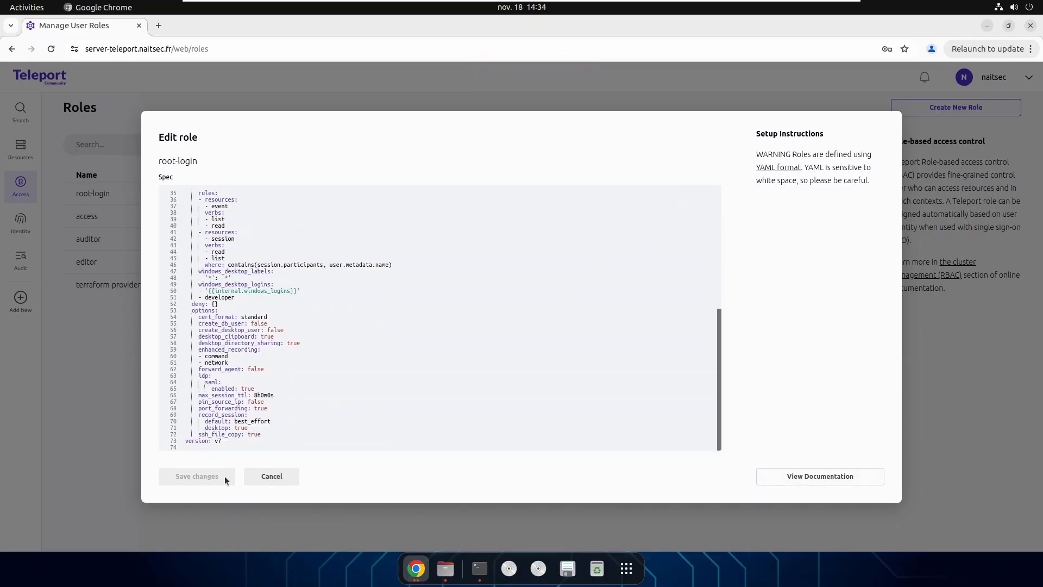
pyautogui.click(280, 478)
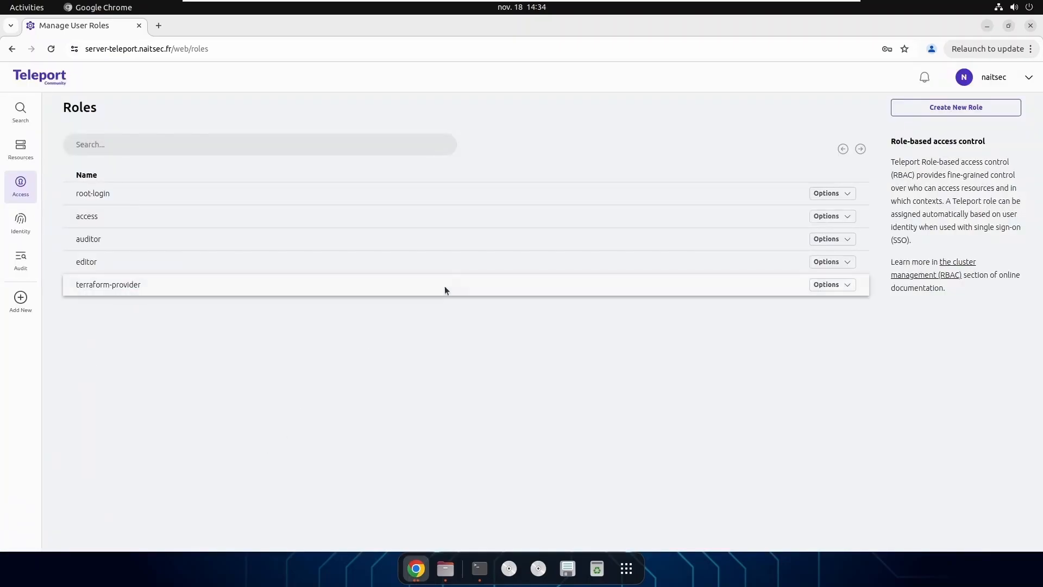
# Step: Start another new role and name it no-root-login
pyautogui.click(955, 107)
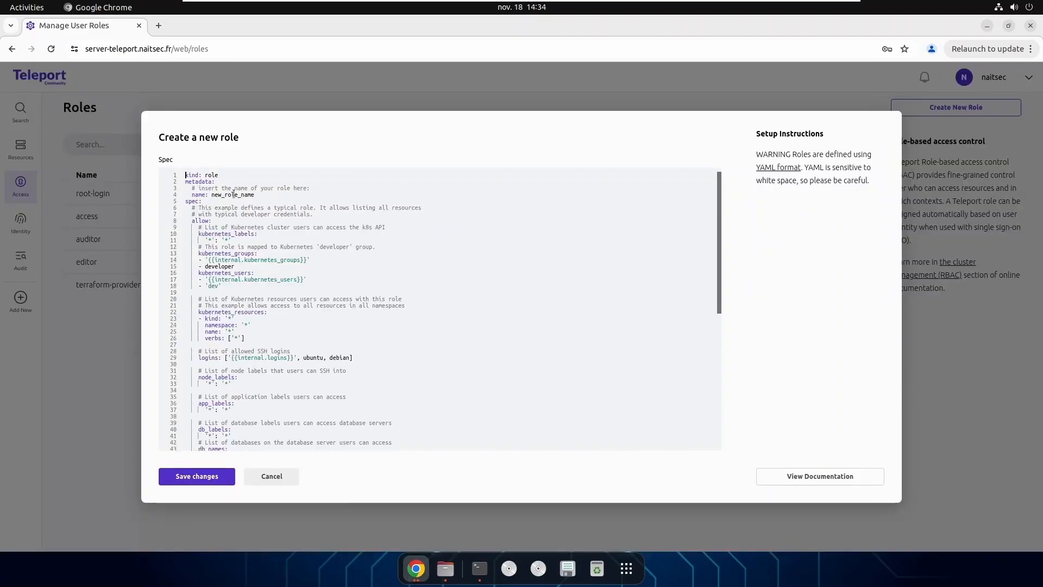
pyautogui.moveTo(257, 195); pyautogui.dragTo(212, 195)
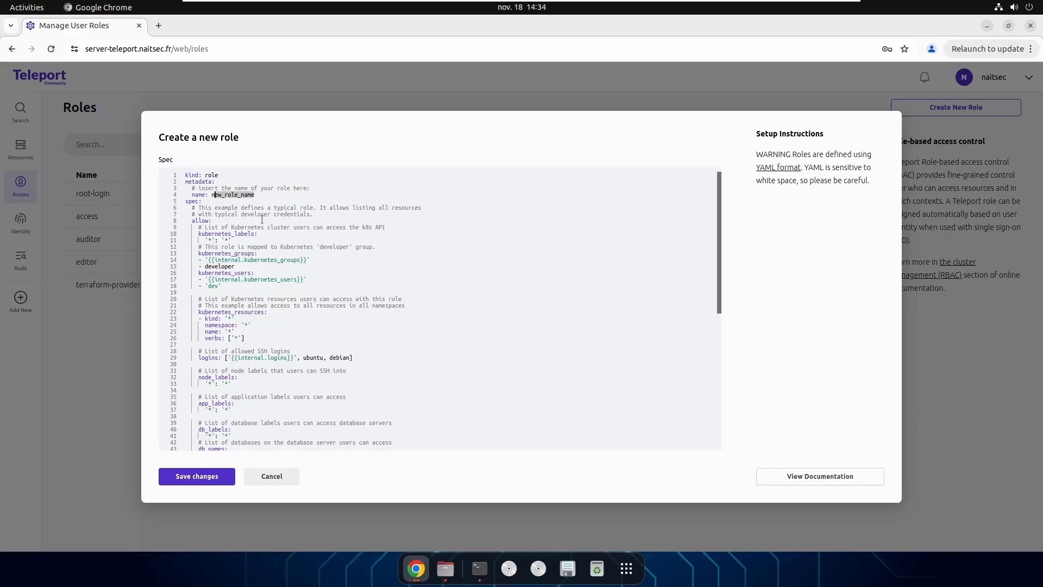
pyautogui.write('nno')
pyautogui.press('BackSpace')
pyautogui.press('BackSpace')
pyautogui.write('o-root-login')
# Step: Set the allowed SSH logins to naitsec-guest only
pyautogui.scroll(-3, 269, 231)
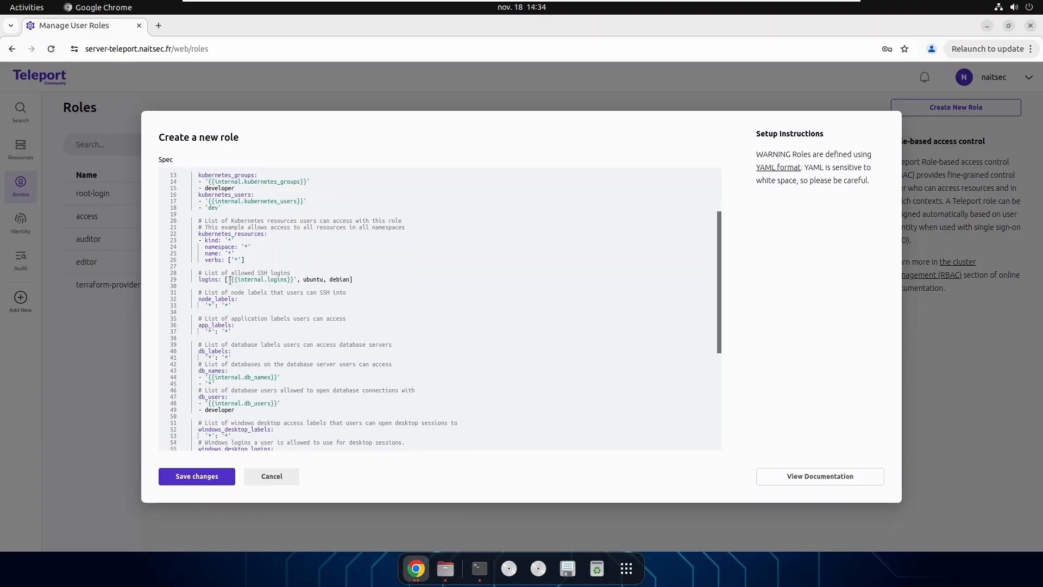
pyautogui.moveTo(229, 280); pyautogui.dragTo(327, 280)
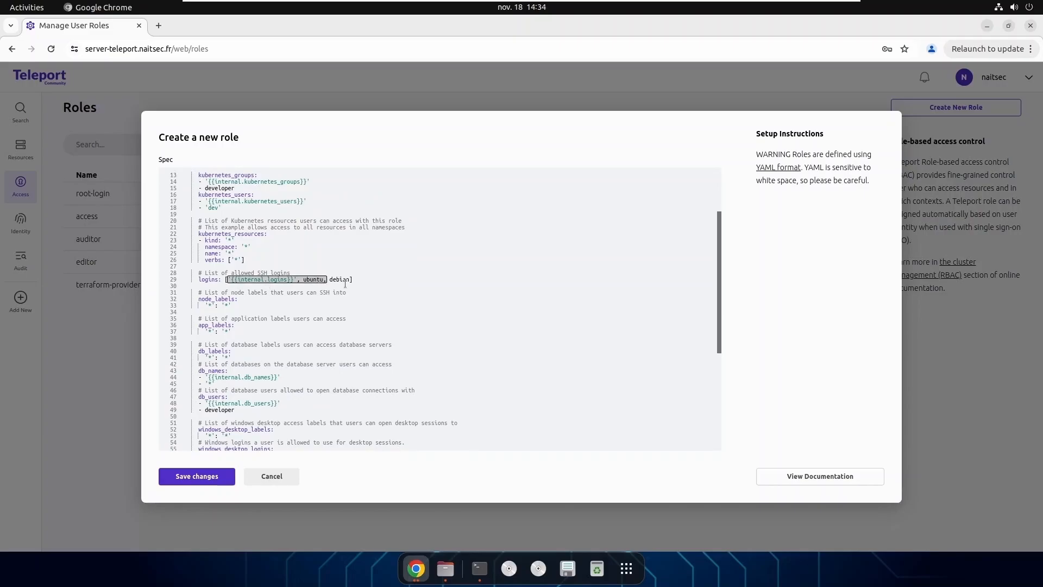
pyautogui.press('BackSpace')
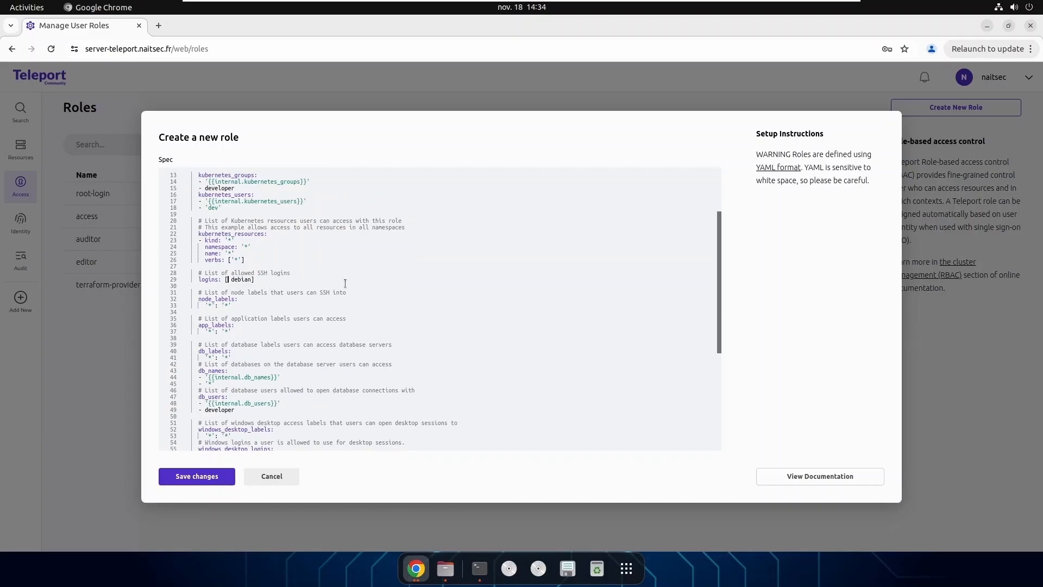
pyautogui.press('Delete')
pyautogui.press('BackSpace')
pyautogui.press('BackSpace')
pyautogui.press('BackSpace')
pyautogui.press('BackSpace')
pyautogui.press('BackSpace')
pyautogui.press('BackSpace')
pyautogui.write('naitsec')
pyautogui.write('-')
pyautogui.write('guest')
# Step: Remove the denied 'guest' login and save the no-root-login role
pyautogui.scroll(-5, 394, 329)
pyautogui.scroll(-3, 394, 328)
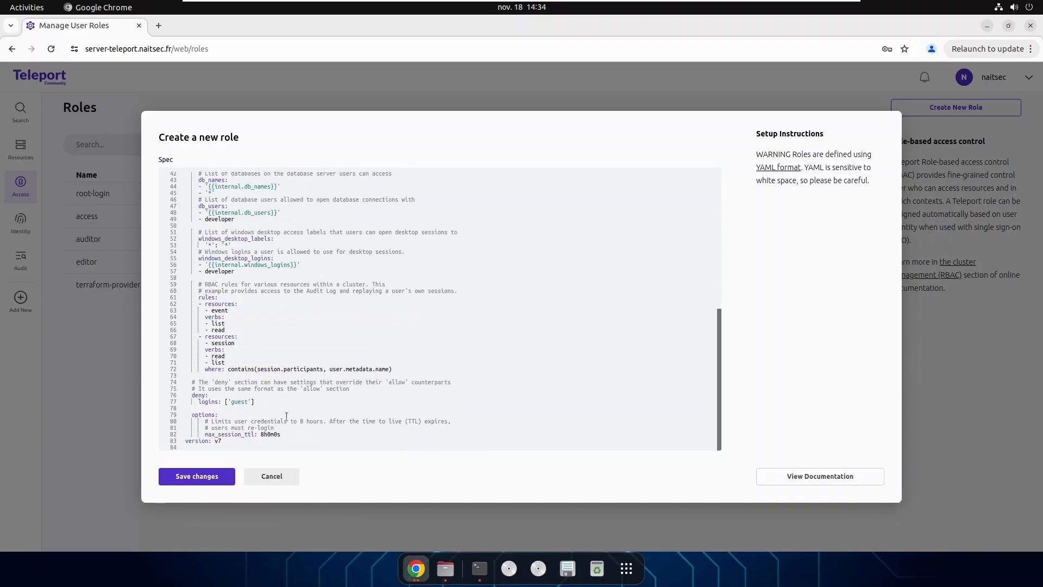
pyautogui.moveTo(223, 403); pyautogui.dragTo(274, 403)
pyautogui.press('BackSpace')
pyautogui.click(217, 477)
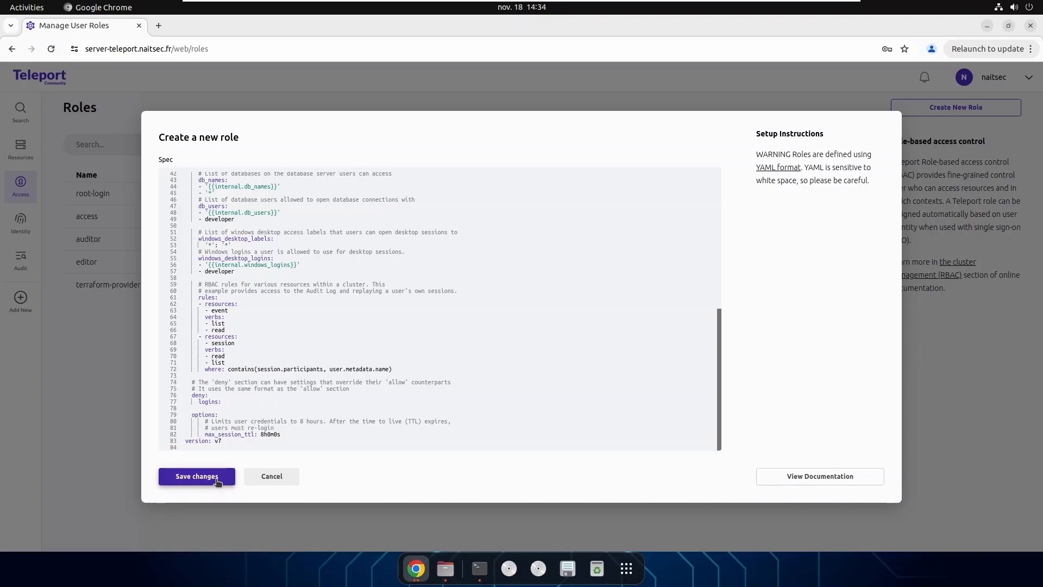
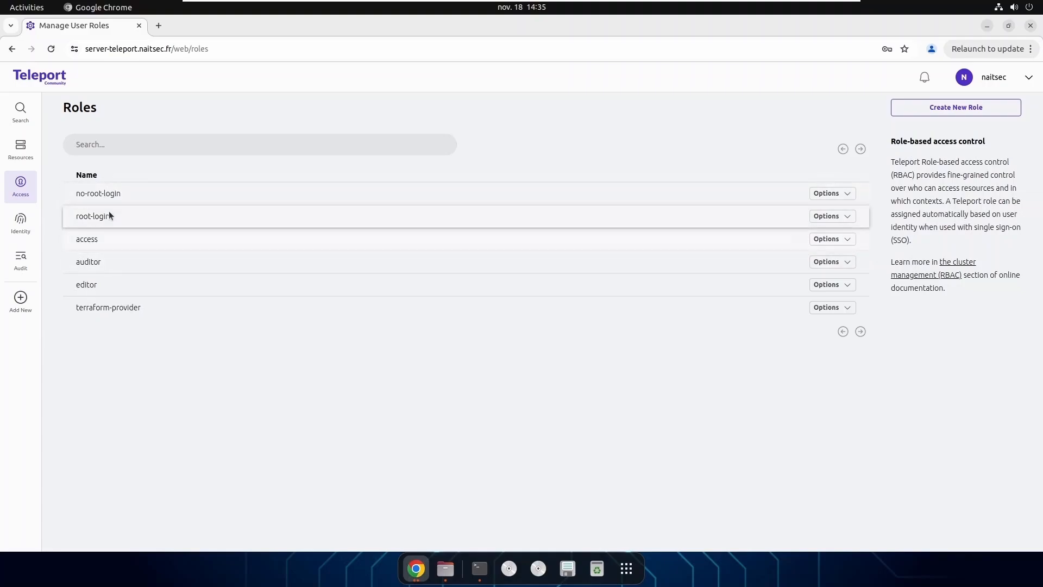
# Step: Bring myuser's incognito Resources window, listing both naitsec-vm SSH servers, to the front
pyautogui.moveTo(20, 148)
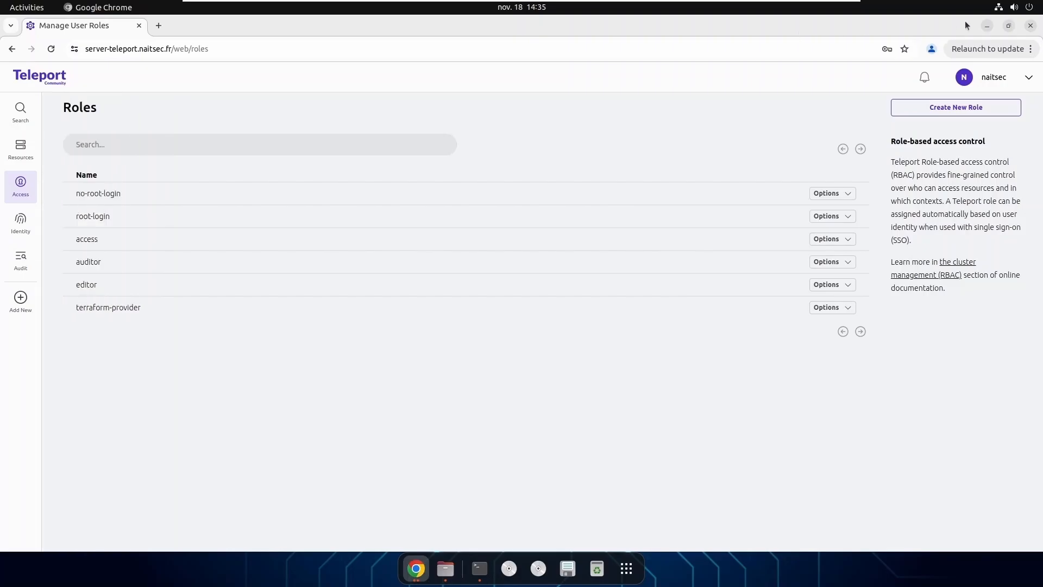
pyautogui.click(988, 25)
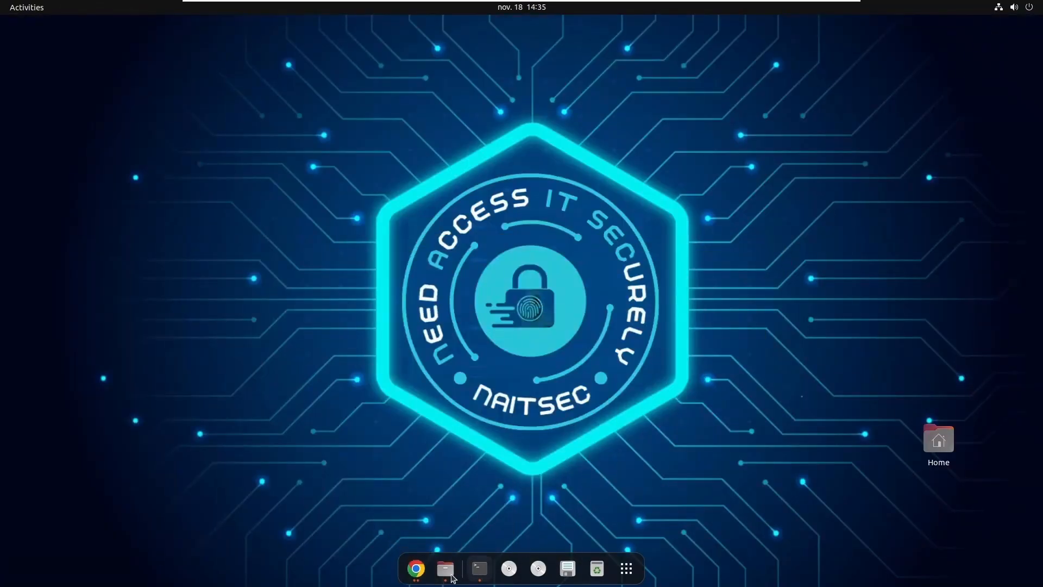
pyautogui.click(416, 568)
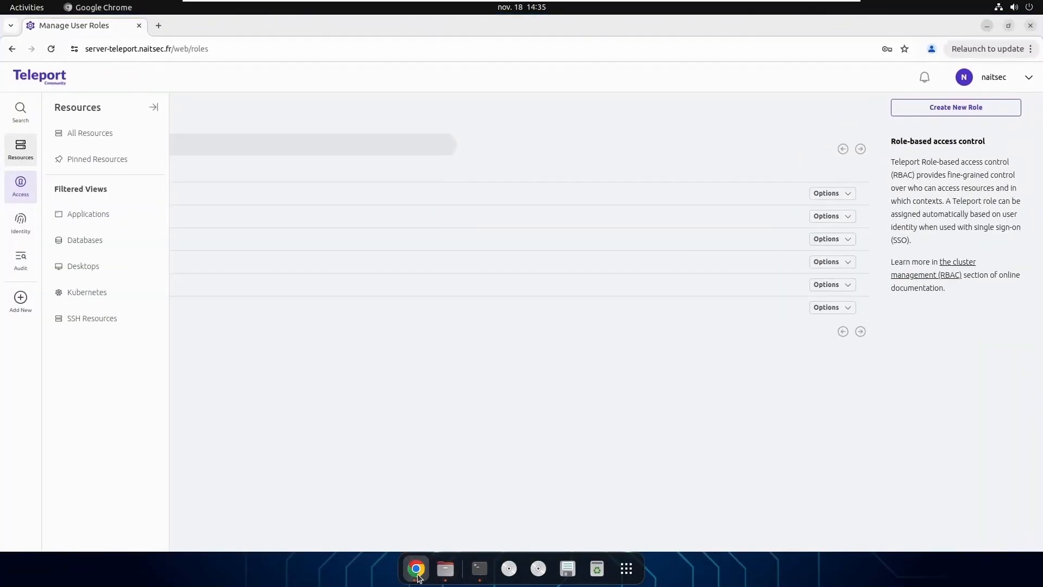
pyautogui.click(416, 570)
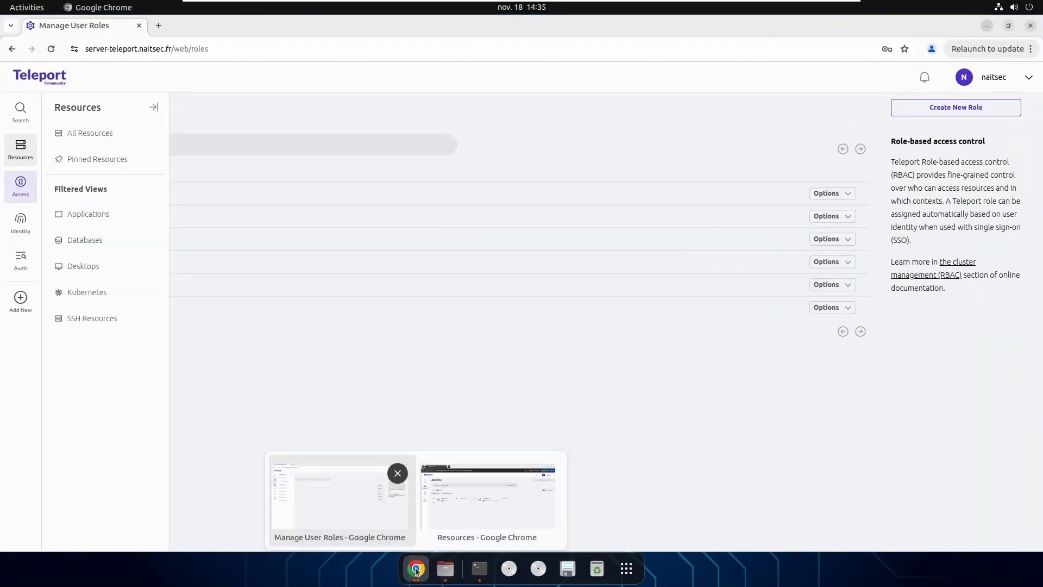
pyautogui.click(457, 506)
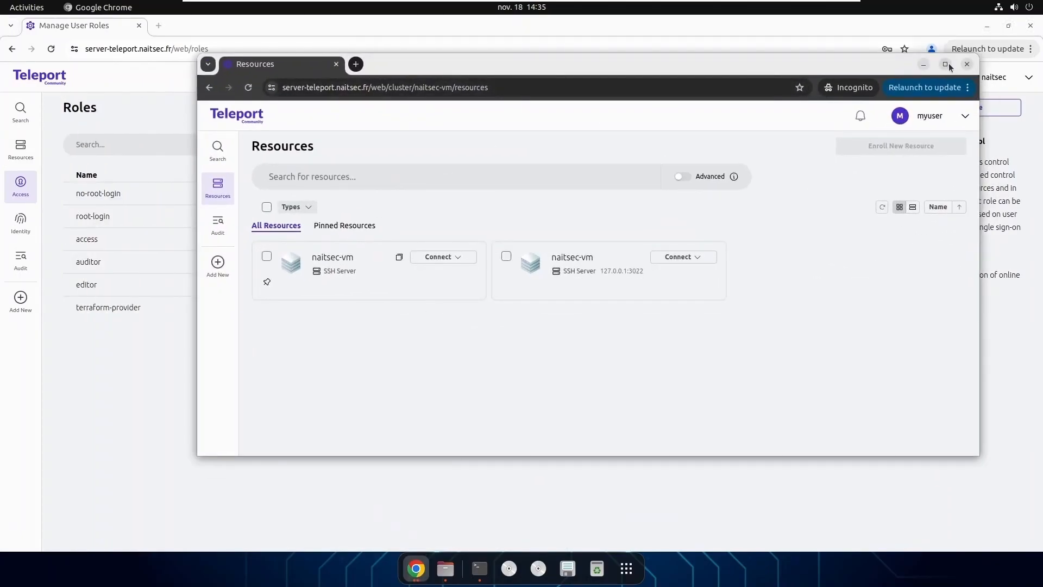
# Step: Reload myuser's Resources page, check the first naitsec-vm's Connect logins, then minimize the incognito window
pyautogui.click(944, 60)
pyautogui.click(51, 49)
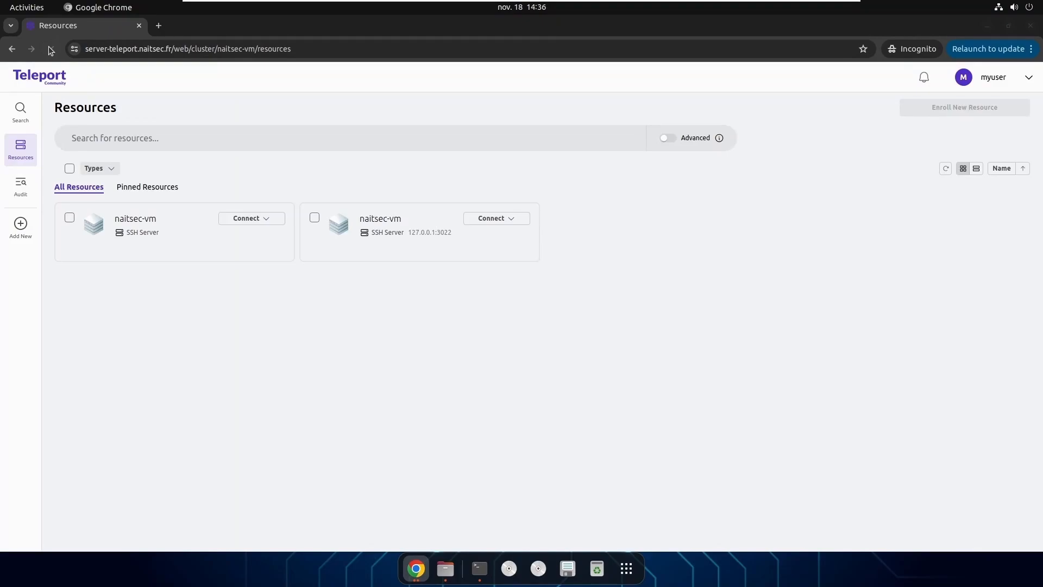
pyautogui.click(270, 219)
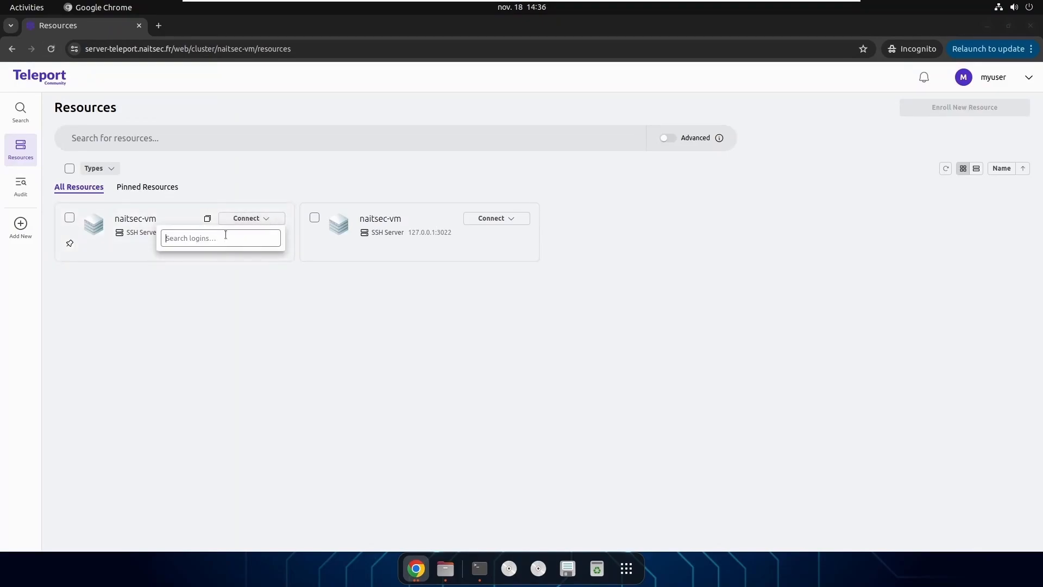
pyautogui.click(204, 301)
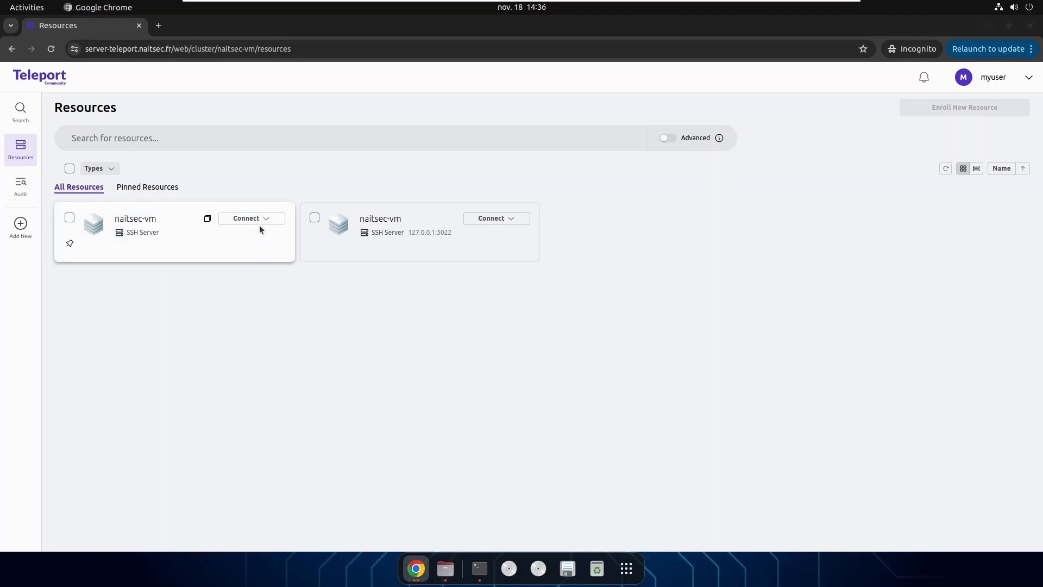
pyautogui.moveTo(958, 21); pyautogui.dragTo(937, 62)
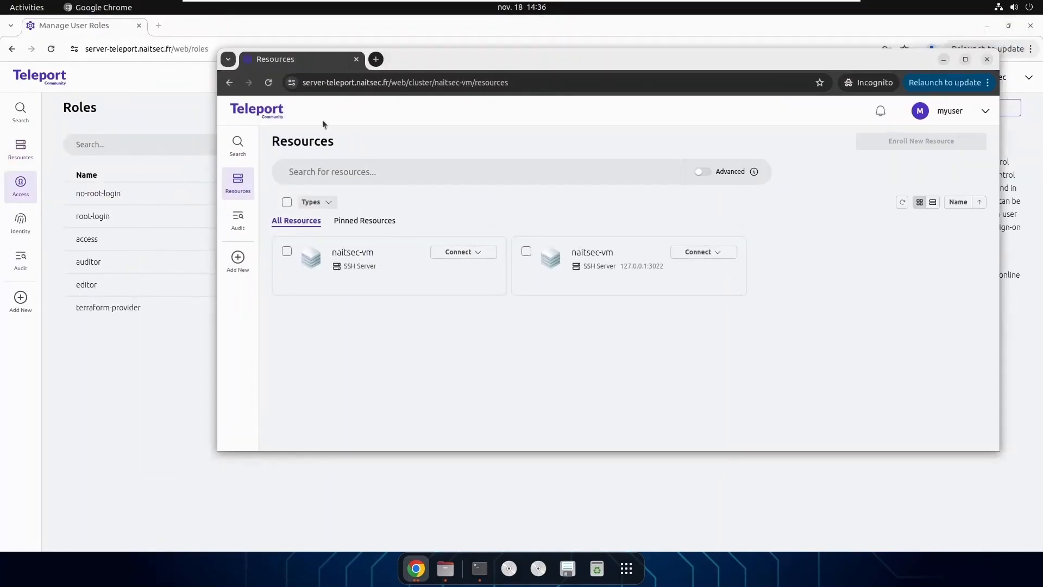
pyautogui.click(943, 59)
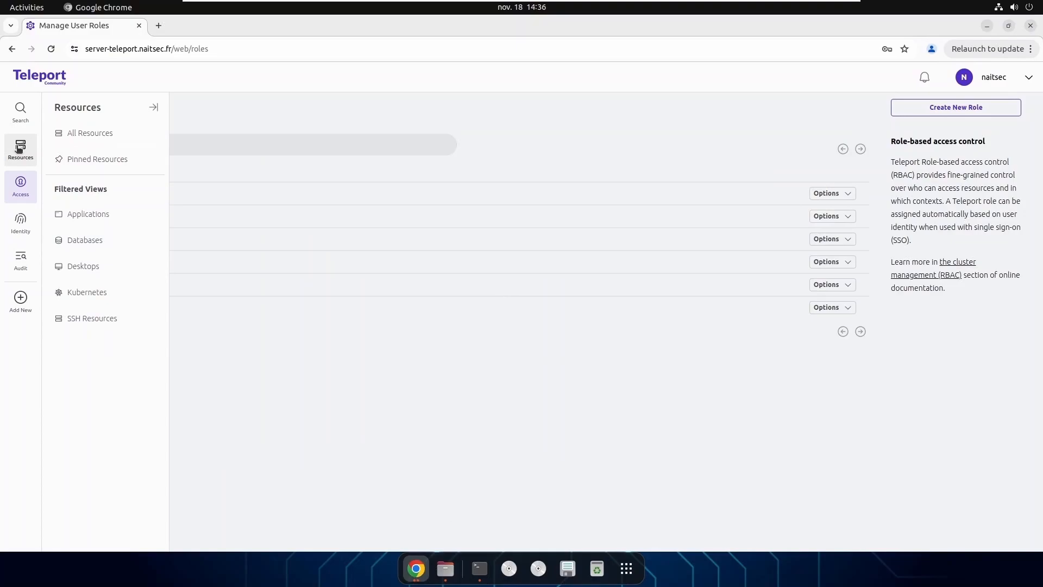
# Step: Edit user myuser to drop the access role, assign root-login, and save
pyautogui.moveTo(23, 181)
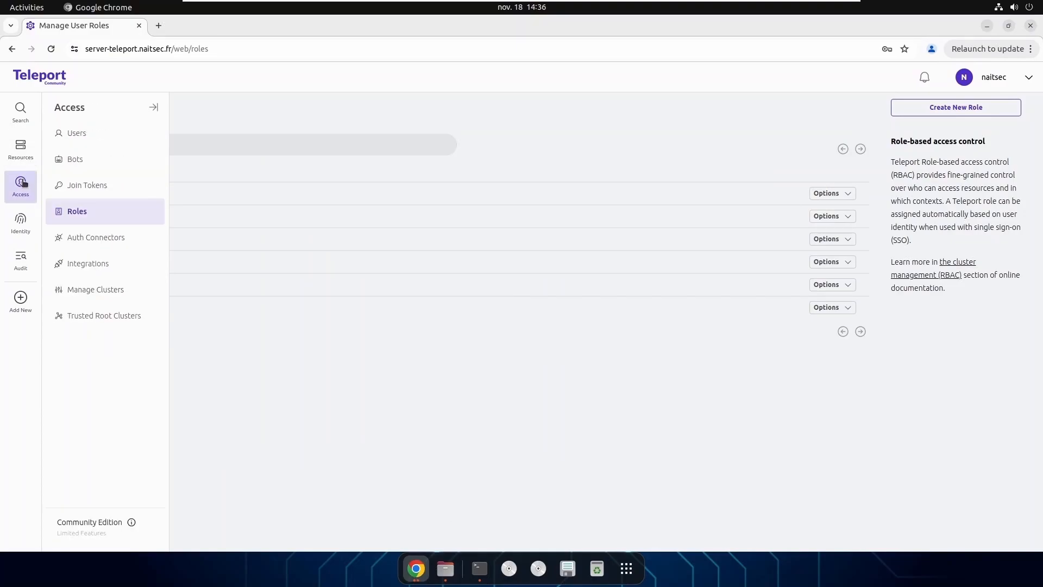
pyautogui.click(83, 139)
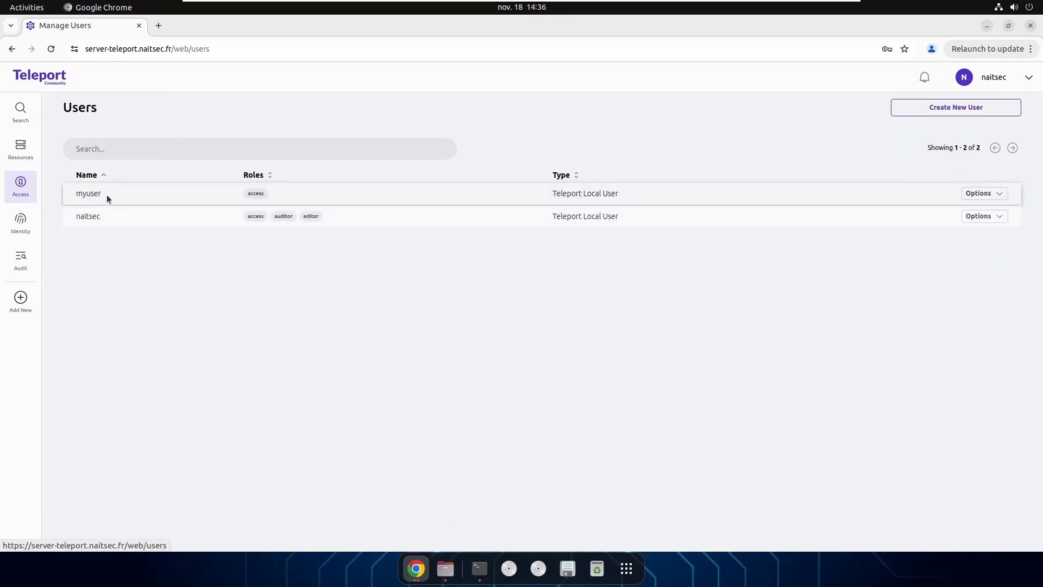
pyautogui.click(1001, 194)
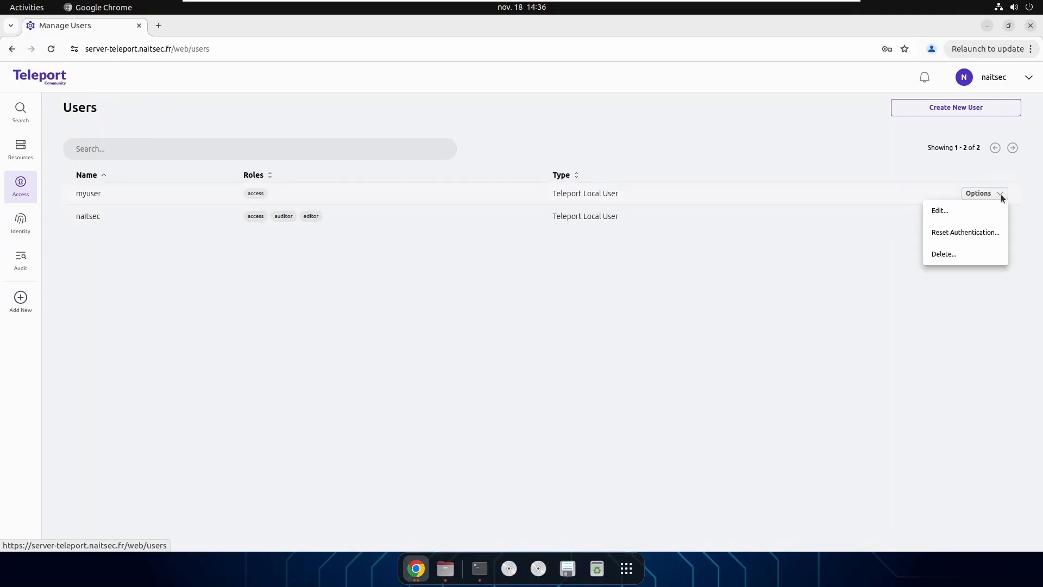
pyautogui.click(949, 212)
pyautogui.click(372, 235)
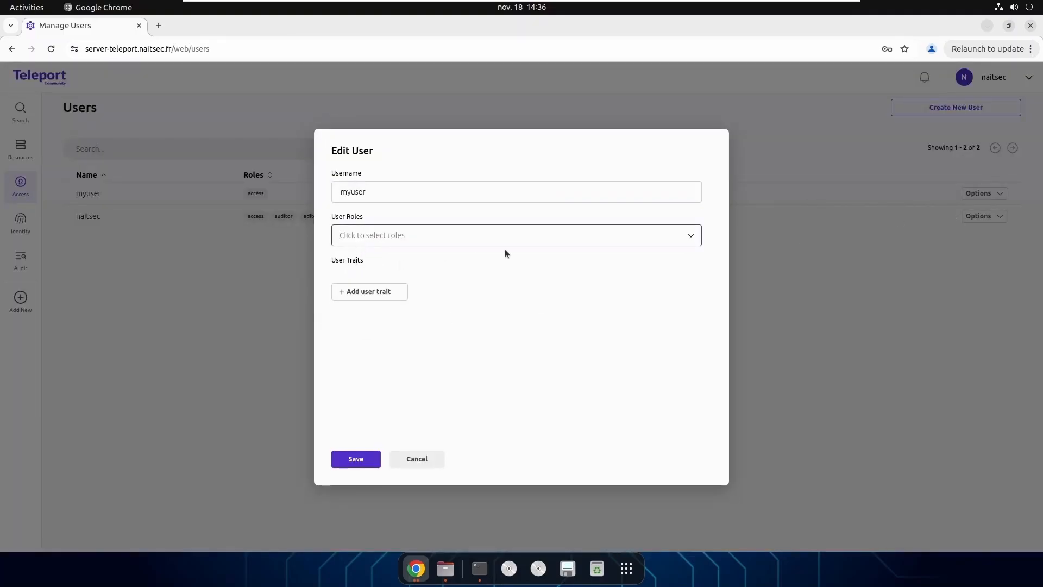
pyautogui.click(690, 236)
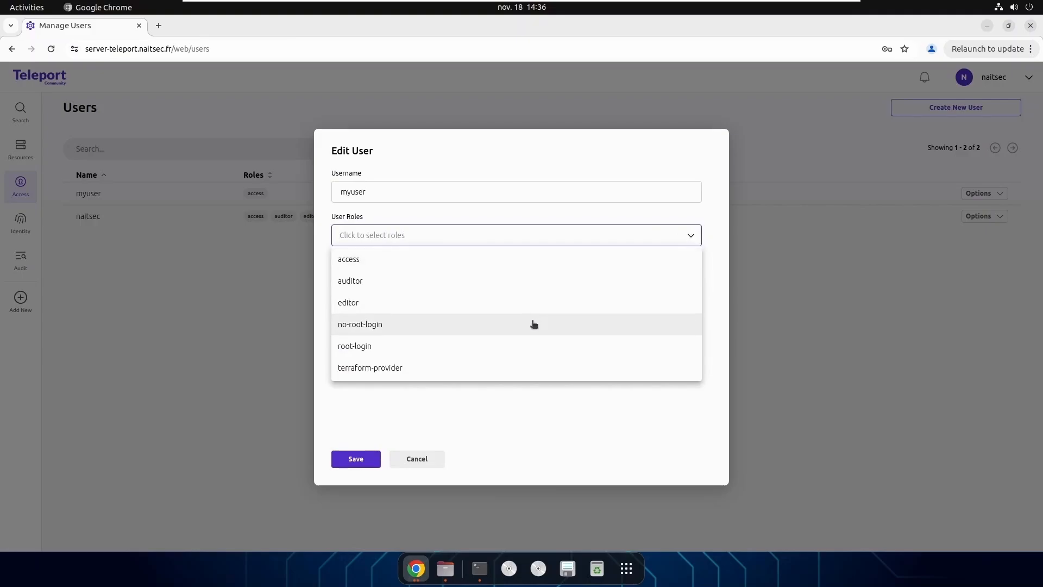
pyautogui.click(356, 351)
pyautogui.click(360, 458)
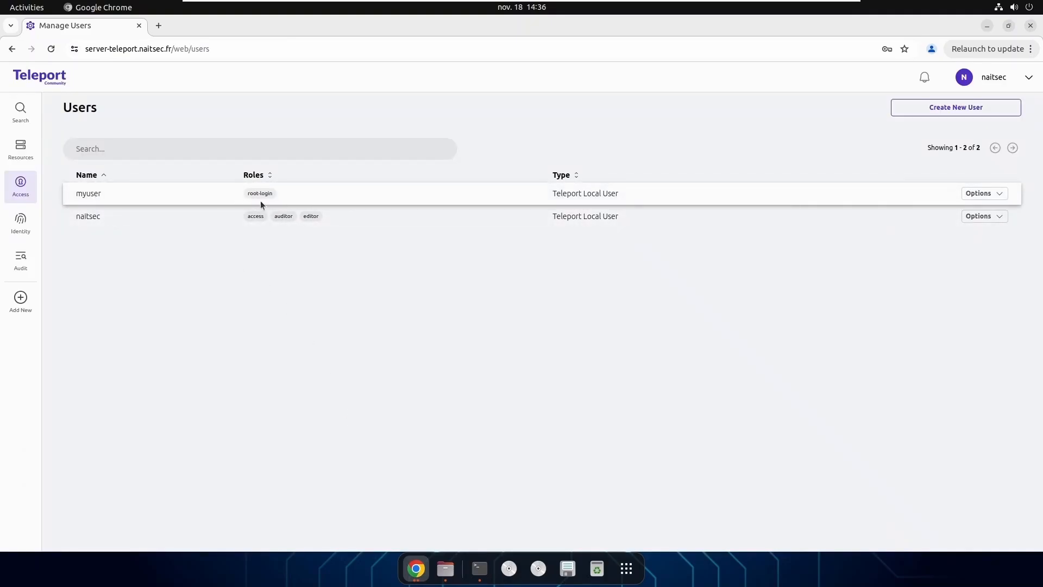
pyautogui.click(986, 26)
pyautogui.click(416, 568)
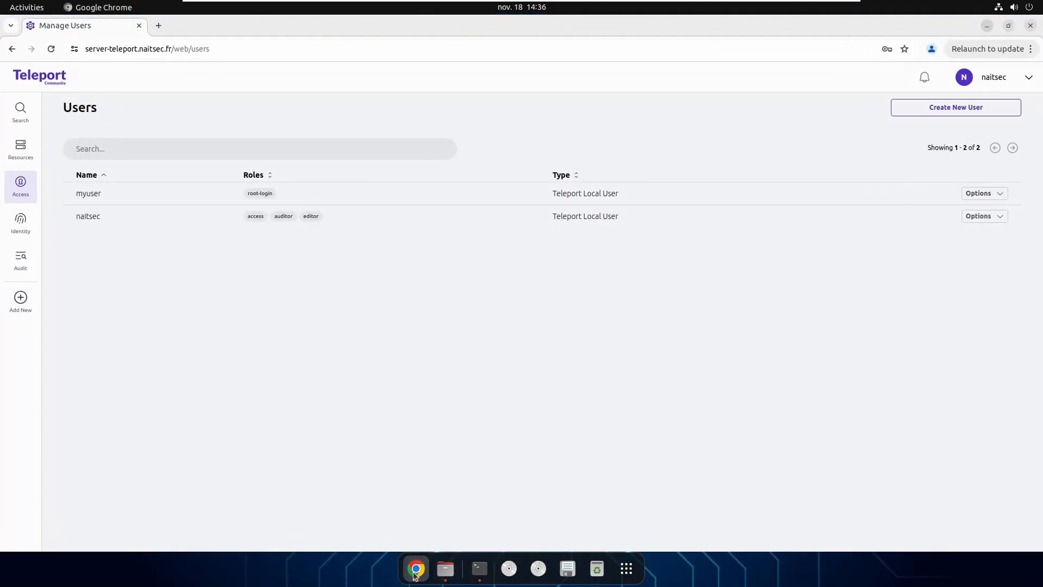
# Step: Bring myuser's incognito Resources window forward, maximized, and reload it
pyautogui.click(415, 570)
pyautogui.click(462, 513)
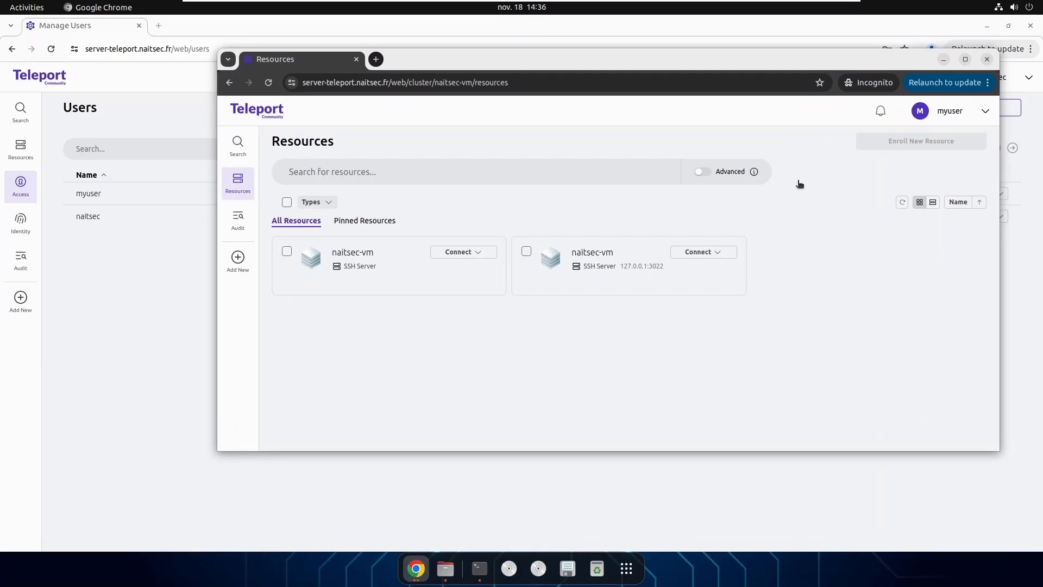
pyautogui.click(964, 59)
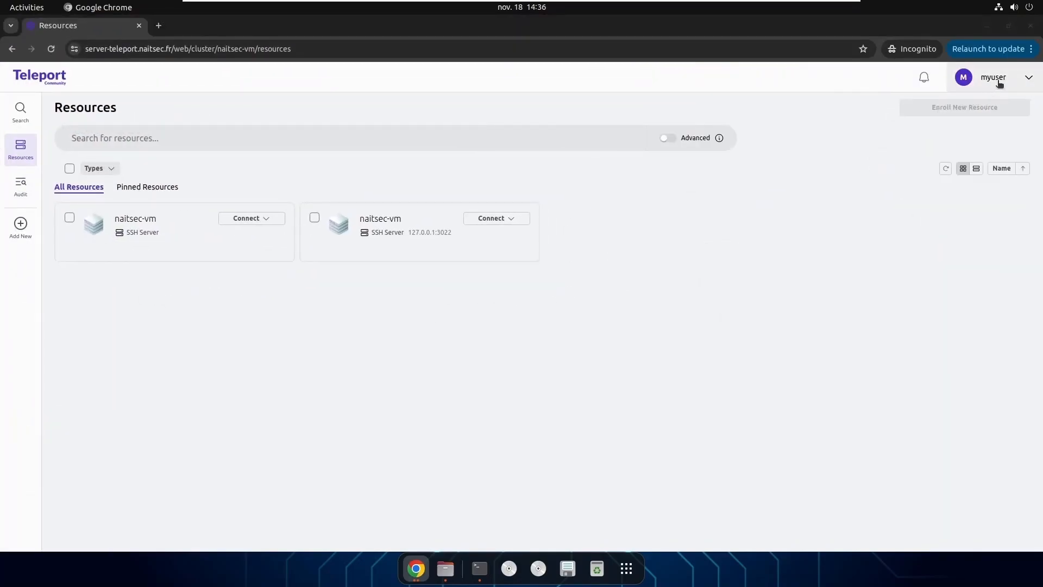
pyautogui.click(50, 49)
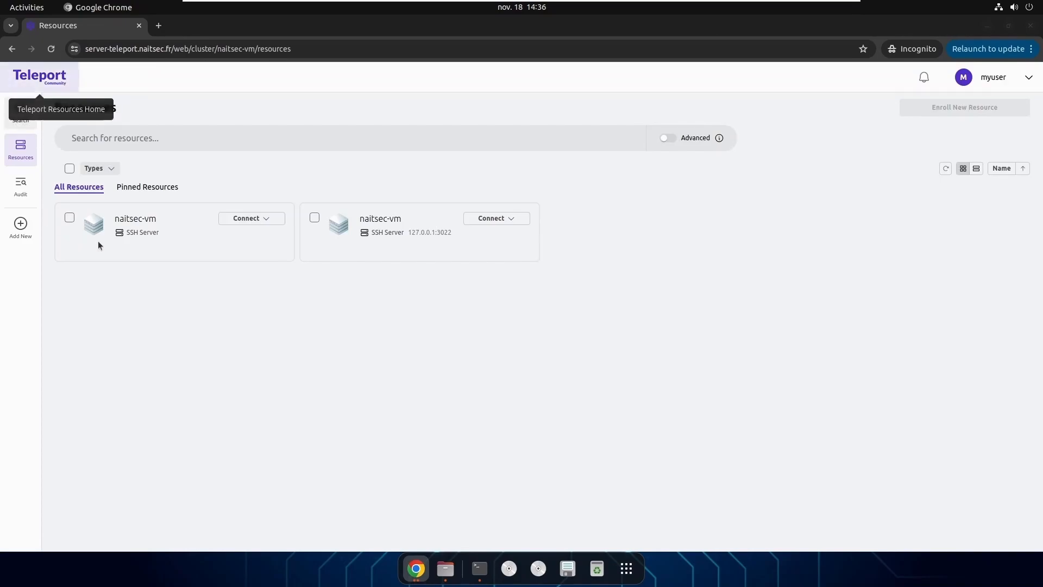
# Step: Recheck the logins offered on the first naitsec-vm card's Connect list
pyautogui.click(264, 219)
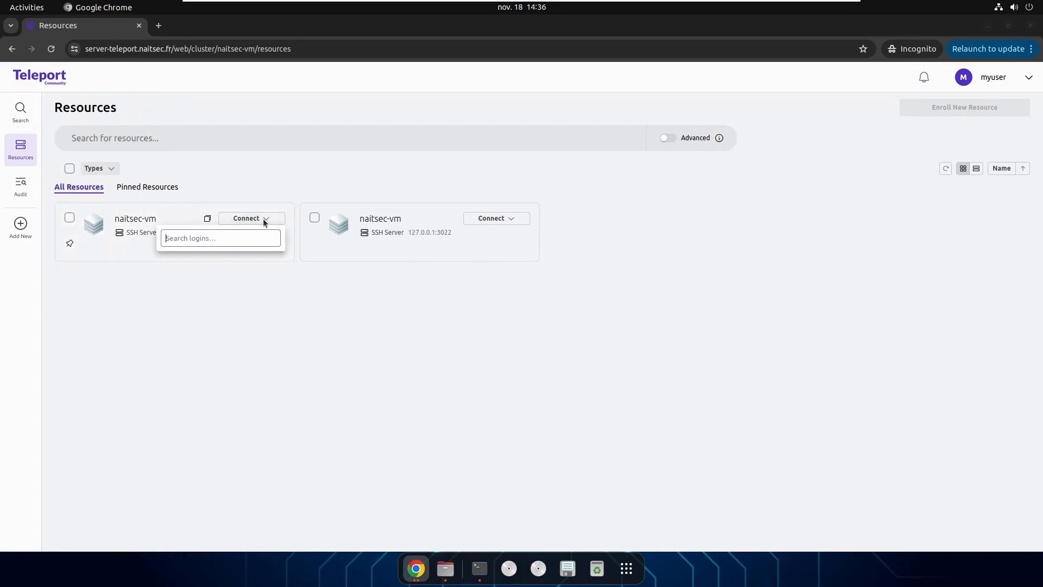
pyautogui.click(264, 220)
pyautogui.click(267, 220)
pyautogui.click(310, 292)
pyautogui.click(265, 219)
pyautogui.click(216, 287)
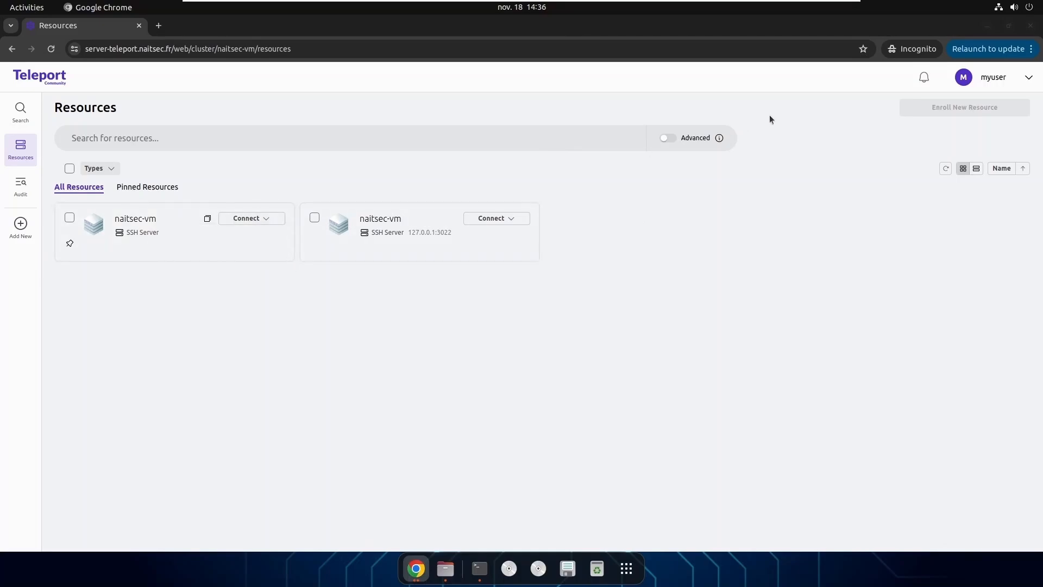
pyautogui.click(1027, 79)
# Step: Log myuser out and sign in with username myuser, password and authenticator code
pyautogui.click(924, 188)
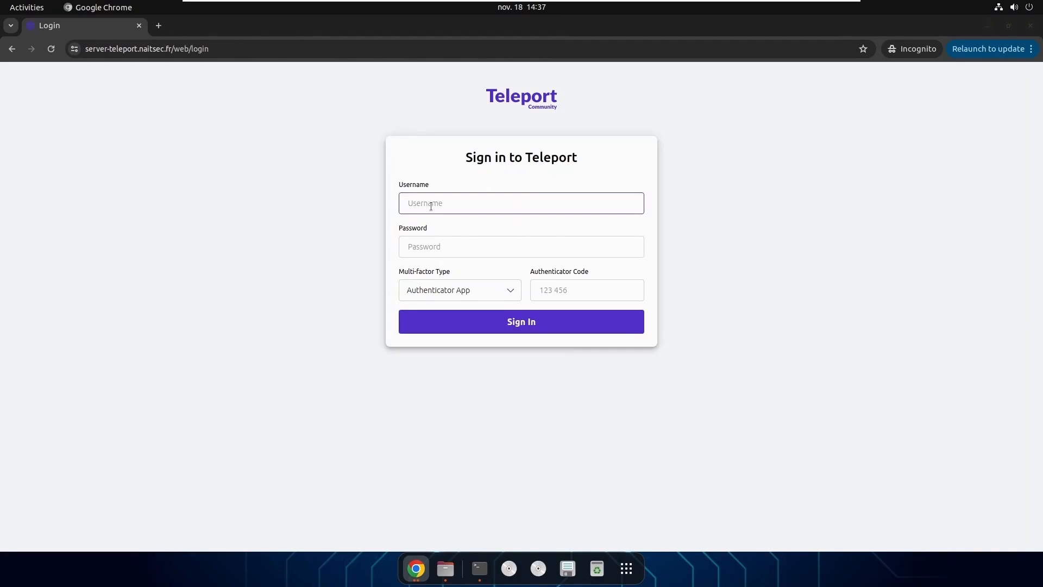
pyautogui.write('myuser')
pyautogui.click(438, 253)
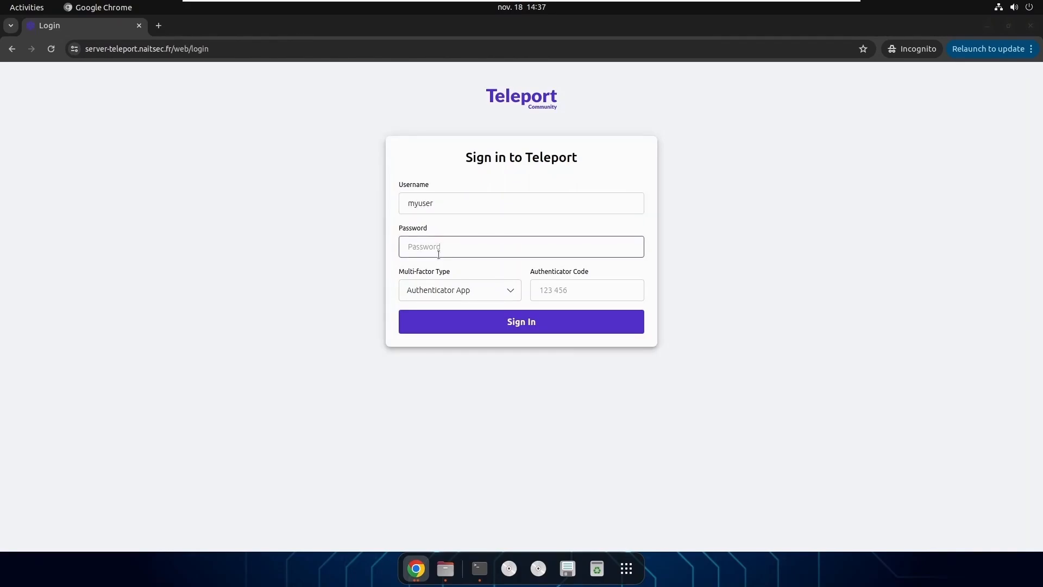
pyautogui.write('••••••••••••••••')
pyautogui.click(565, 289)
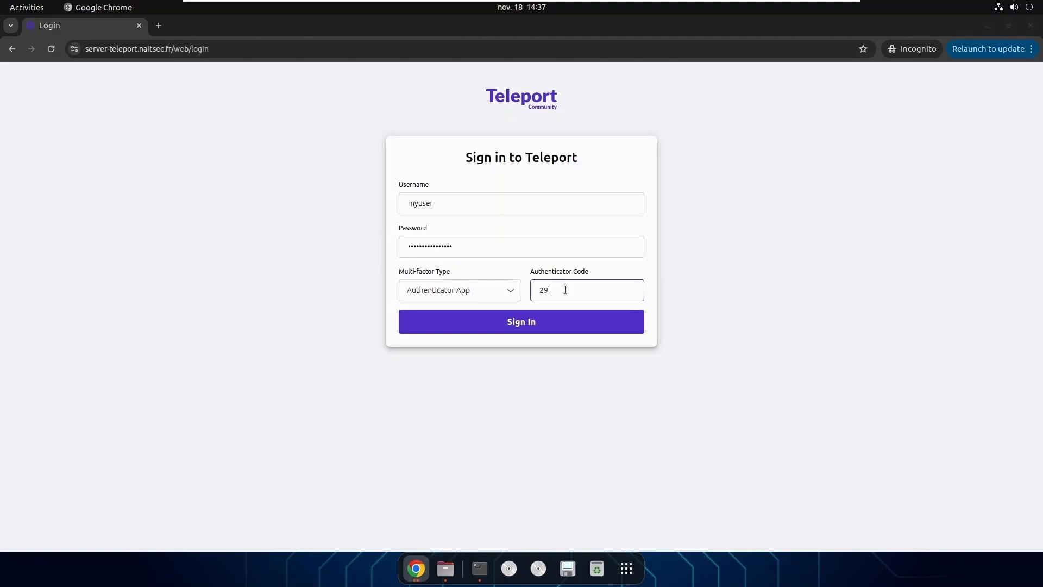
pyautogui.click(562, 320)
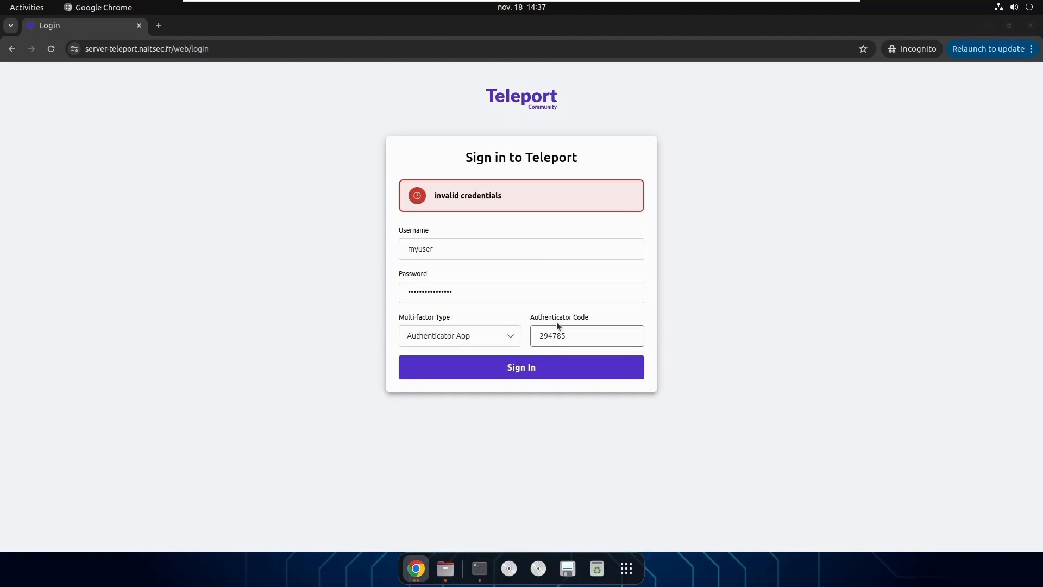
pyautogui.click(587, 334)
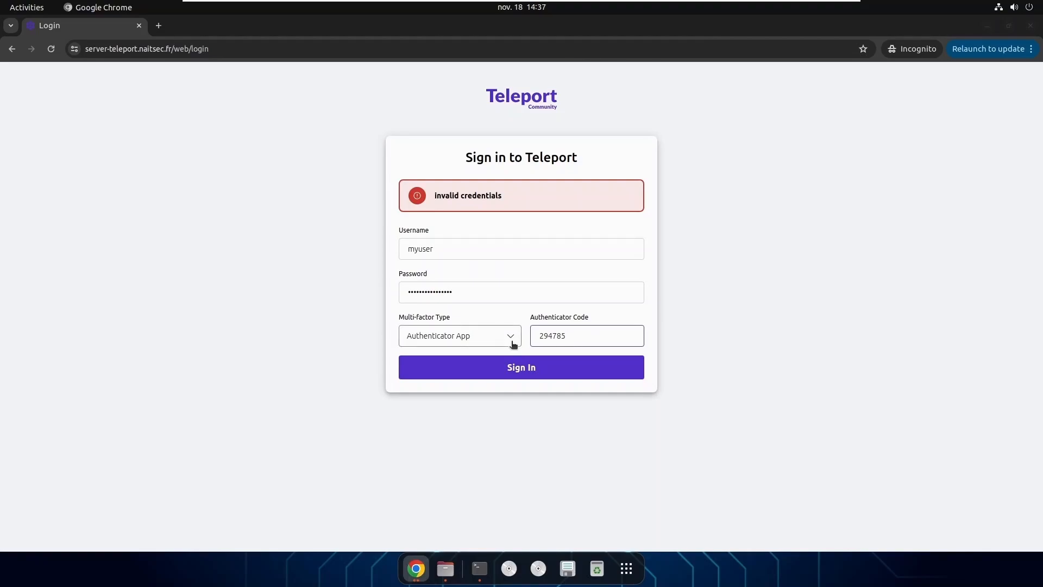
# Step: Replace the rejected authenticator code with a fresh one and retype the password
pyautogui.press('BackSpace')
pyautogui.press('BackSpace')
pyautogui.press('BackSpace')
pyautogui.press('BackSpace')
pyautogui.press('BackSpace')
pyautogui.press('BackSpace')
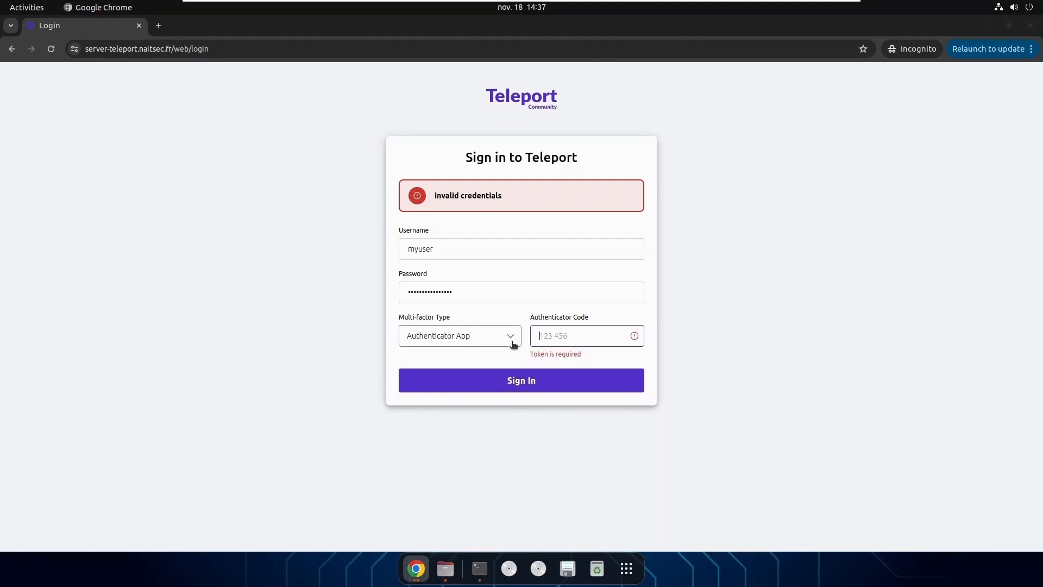
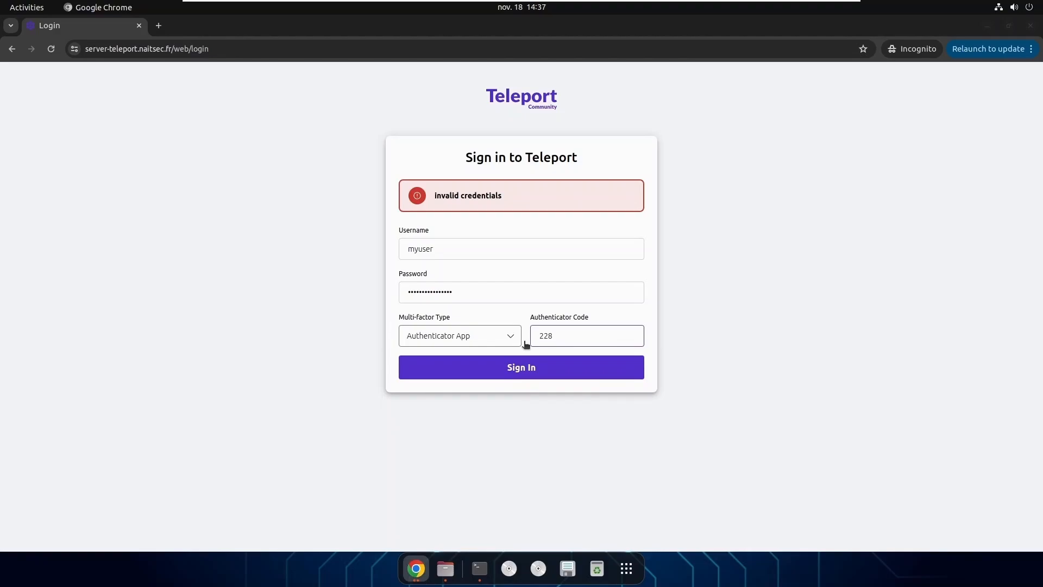
pyautogui.moveTo(487, 296); pyautogui.dragTo(353, 299)
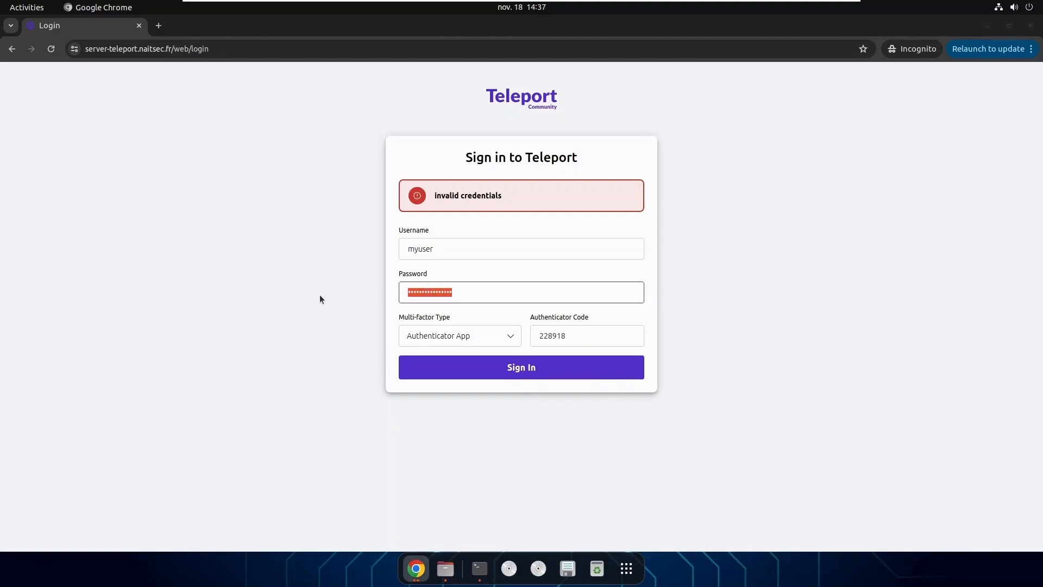
pyautogui.write('••••••••••••••••')
# Step: Complete sign-in and open a web terminal on naitsec-vm as the naitsec login
pyautogui.click(523, 375)
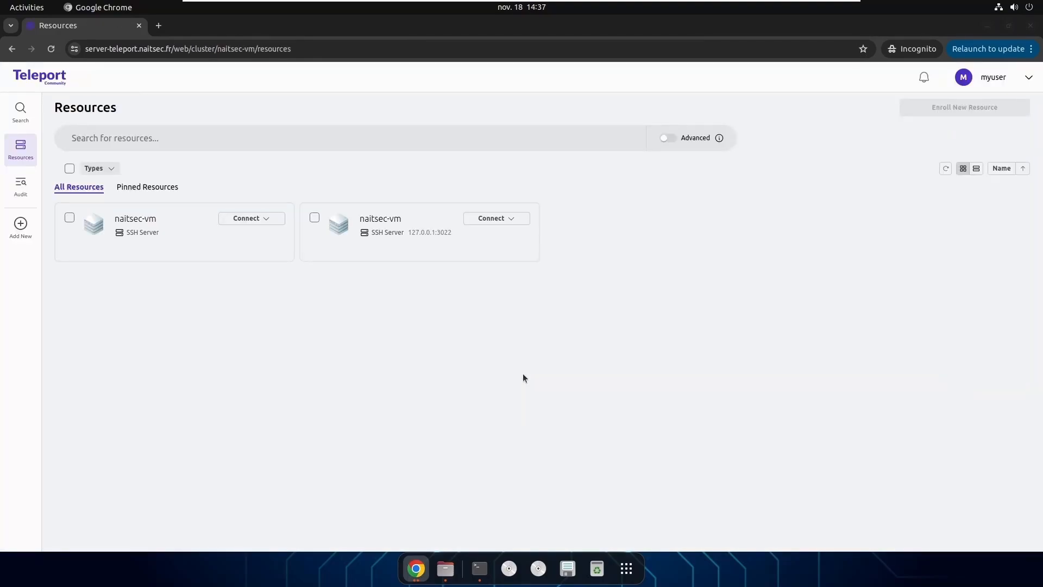
pyautogui.click(264, 221)
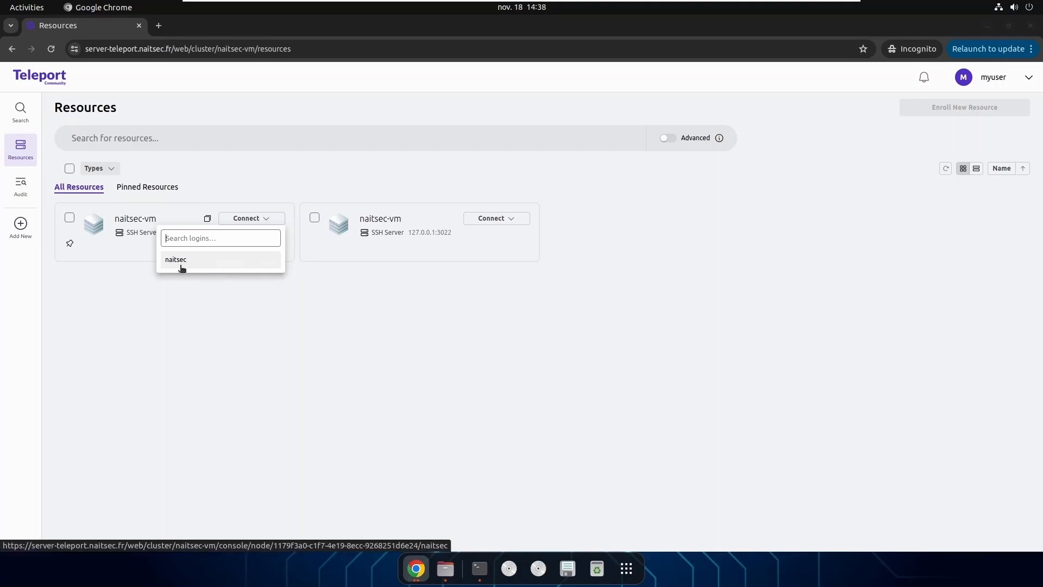
pyautogui.click(180, 311)
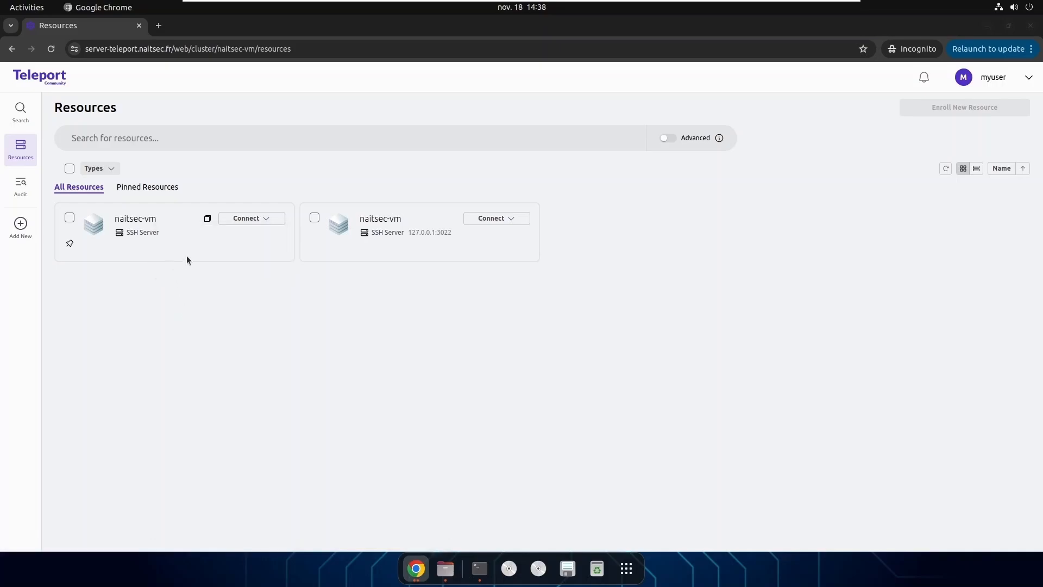
pyautogui.click(265, 220)
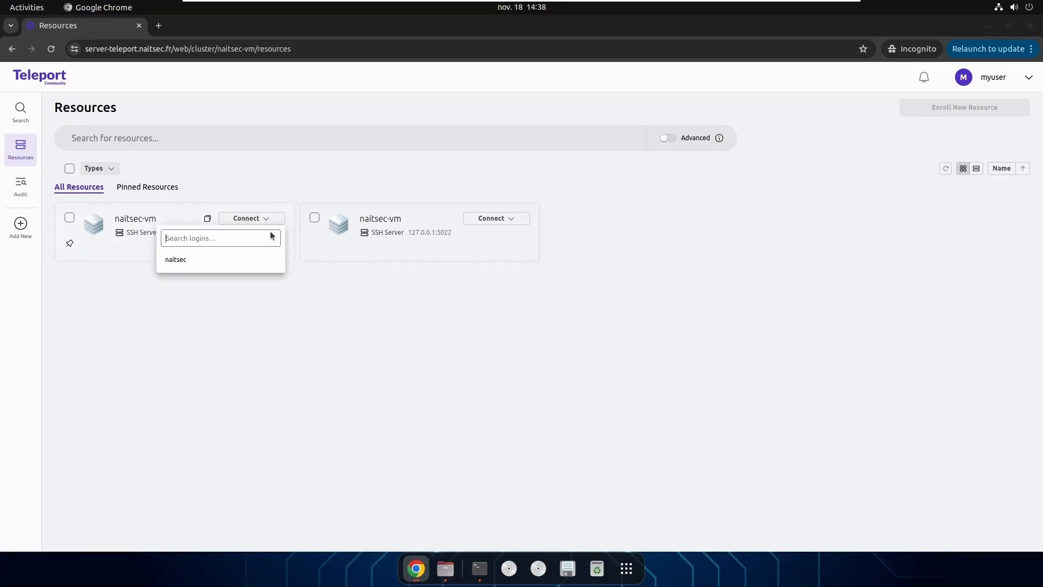
pyautogui.click(171, 260)
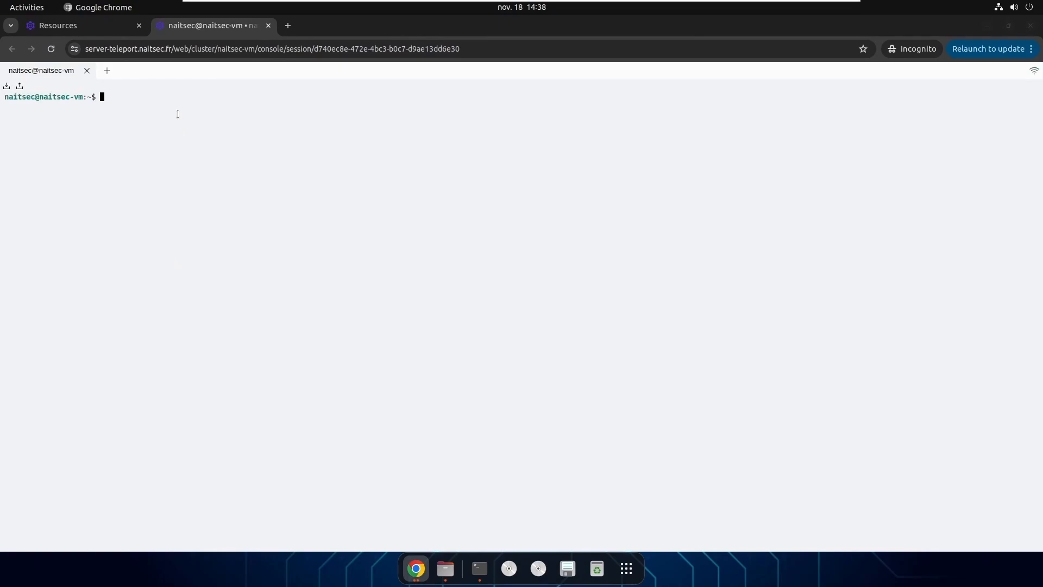
# Step: Run sudo su - and enter the password to get a root shell on naitsec-vm
pyautogui.press('Return')
pyautogui.press('Return')
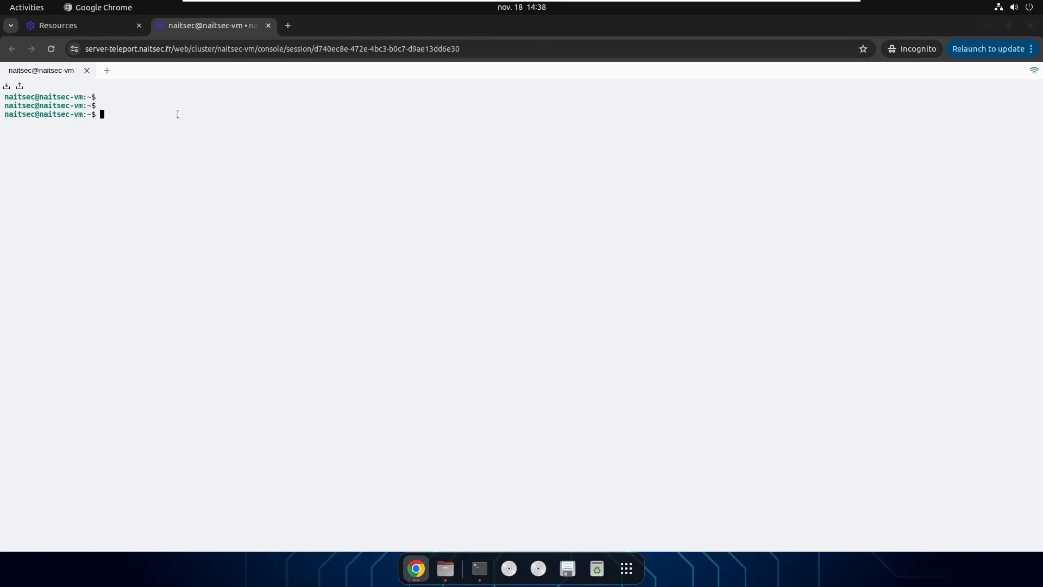
pyautogui.press('Return')
pyautogui.press('Return')
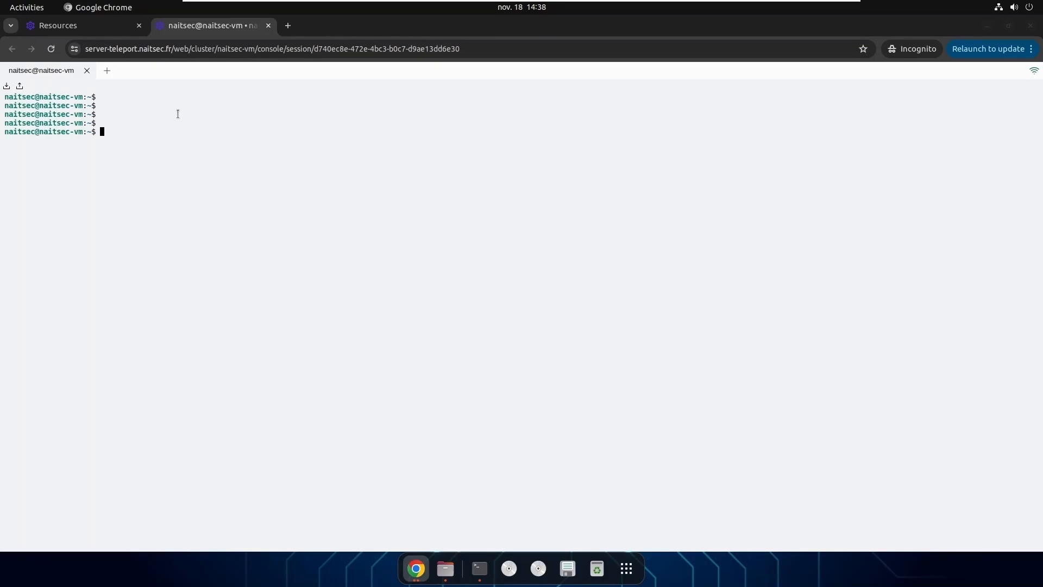
pyautogui.write('sudo su -')
pyautogui.press('Return')
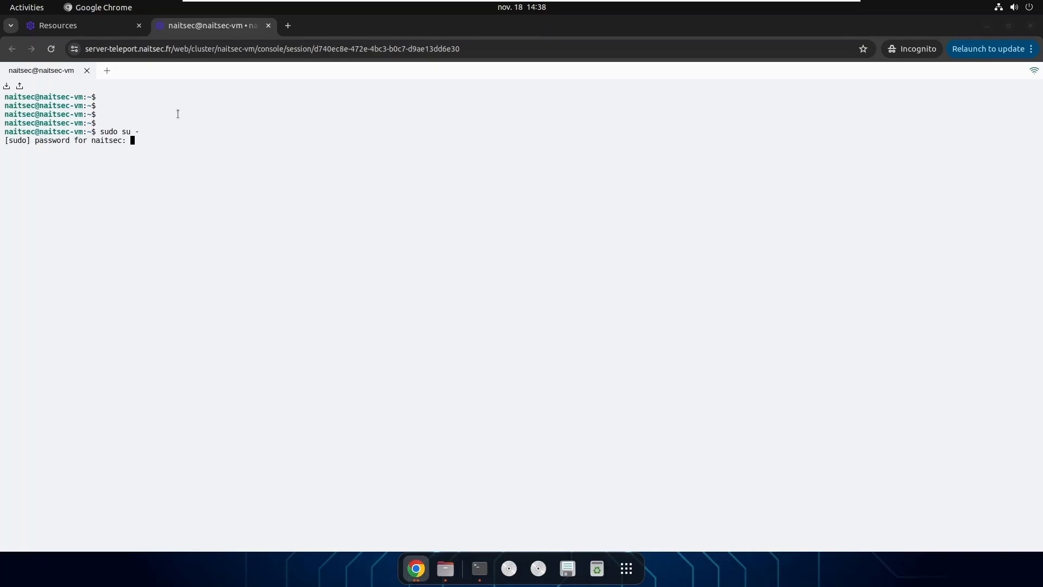
pyautogui.press('Return')
pyautogui.press('Return')
pyautogui.press('Return')
pyautogui.press('Return')
pyautogui.press('Return')
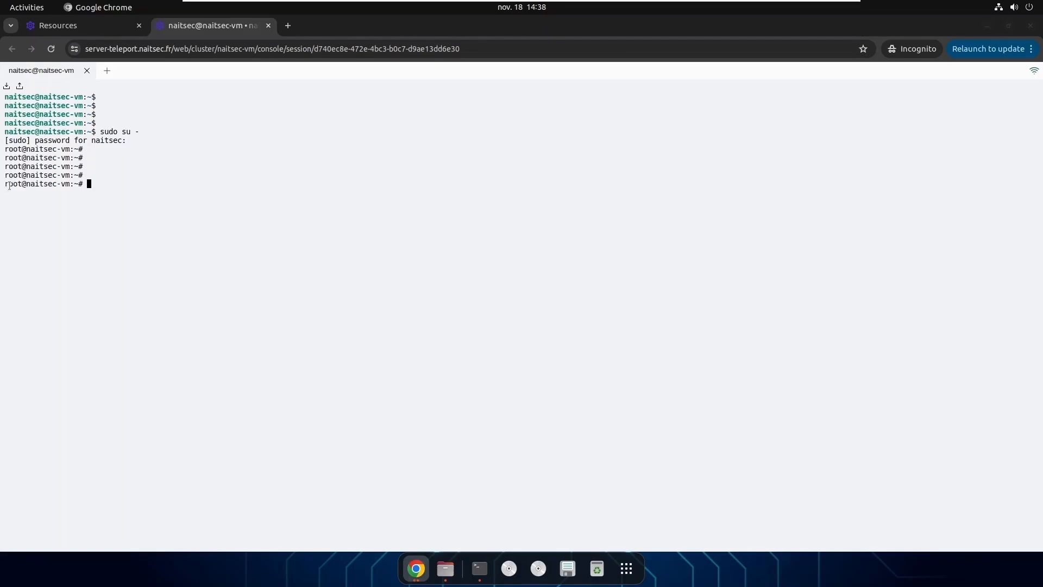
# Step: Exit the root shell back to naitsec and close the terminal tab
pyautogui.doubleClick(43, 184)
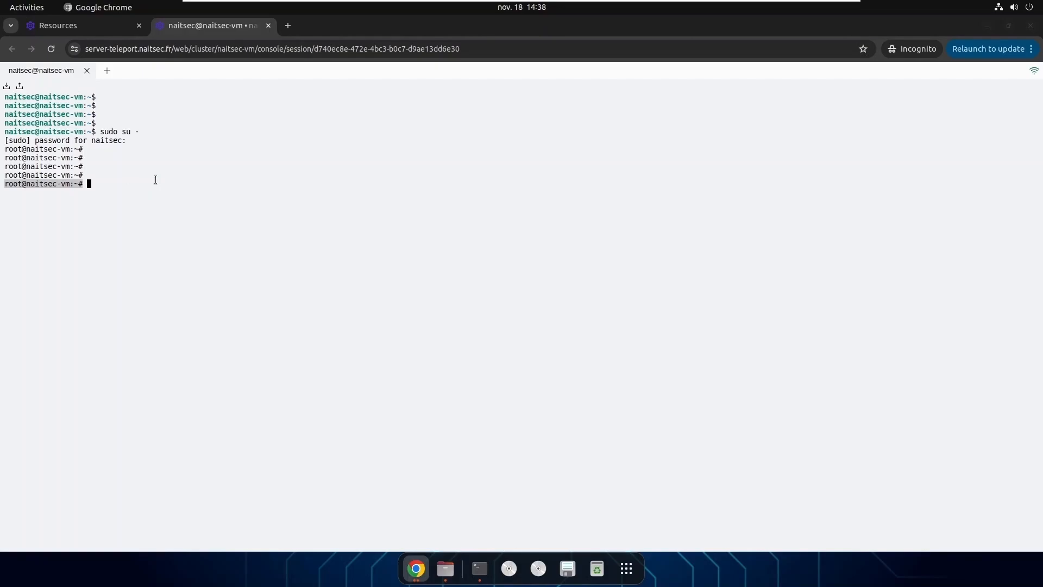
pyautogui.click(100, 184)
pyautogui.write('exit')
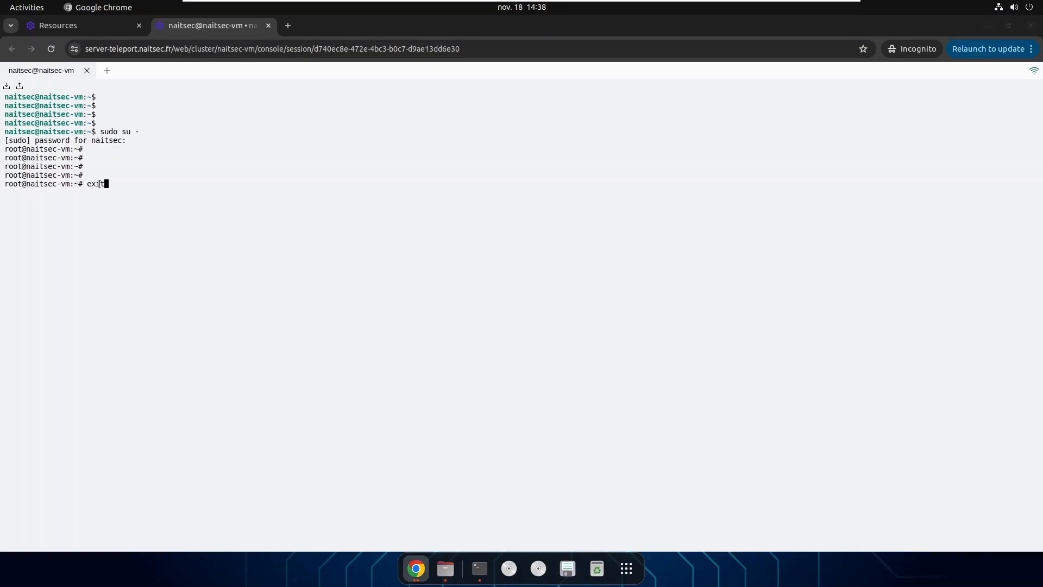
pyautogui.press('Return')
pyautogui.click(268, 27)
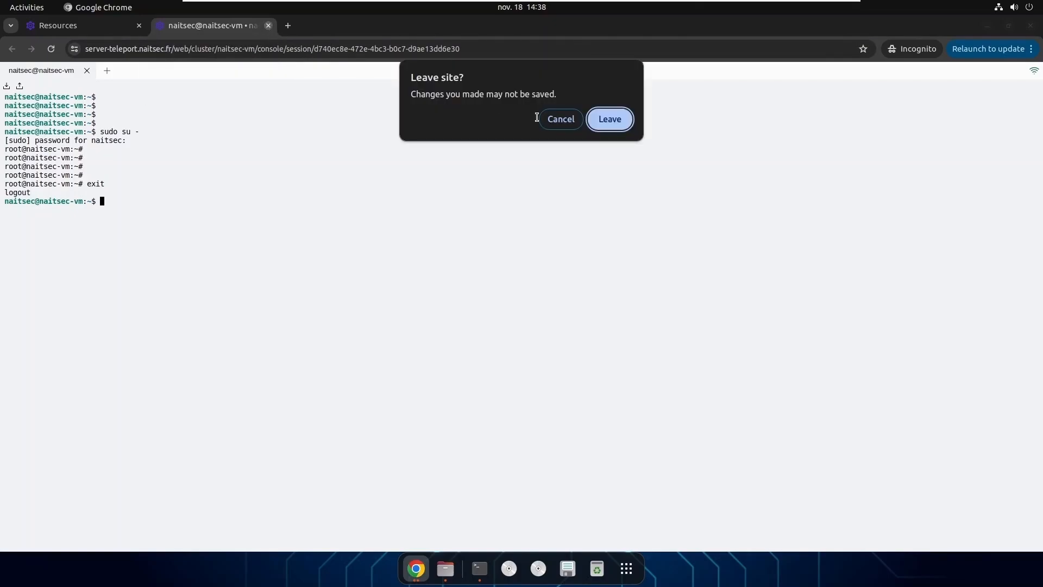
# Step: Leave the terminal page and return to the admin's Manage Users window
pyautogui.click(607, 123)
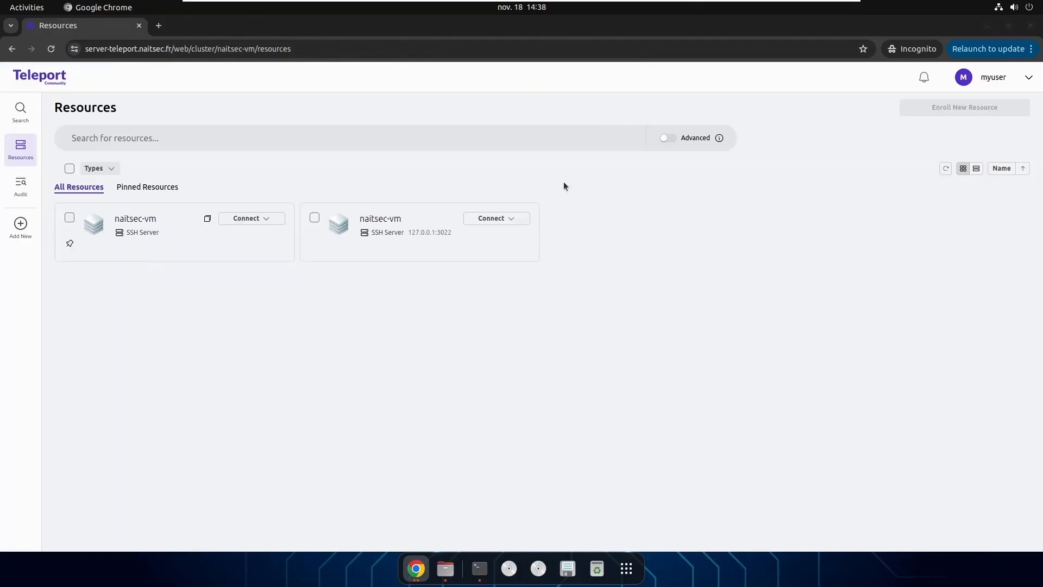
pyautogui.click(429, 571)
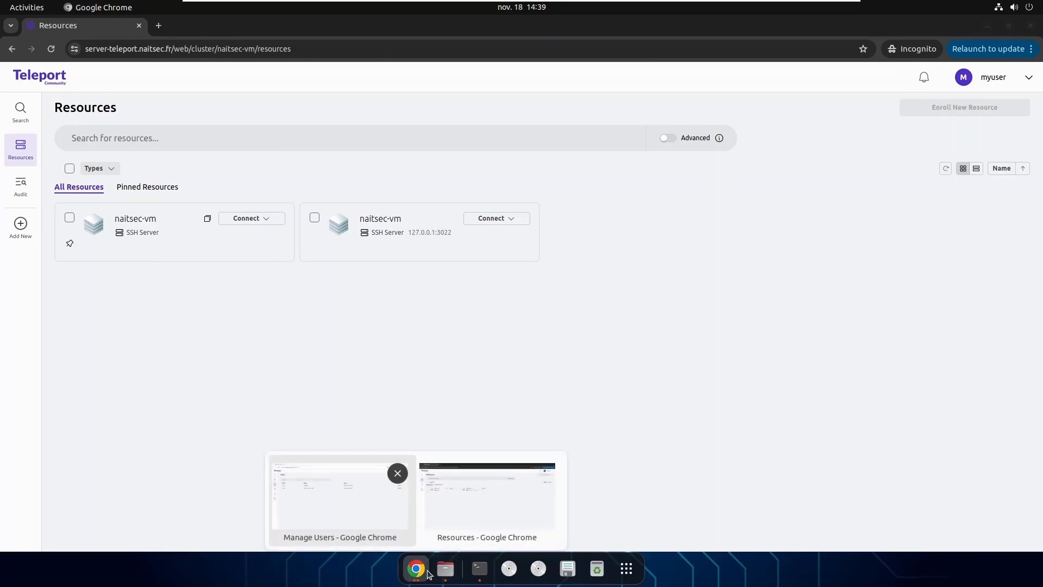
pyautogui.click(349, 511)
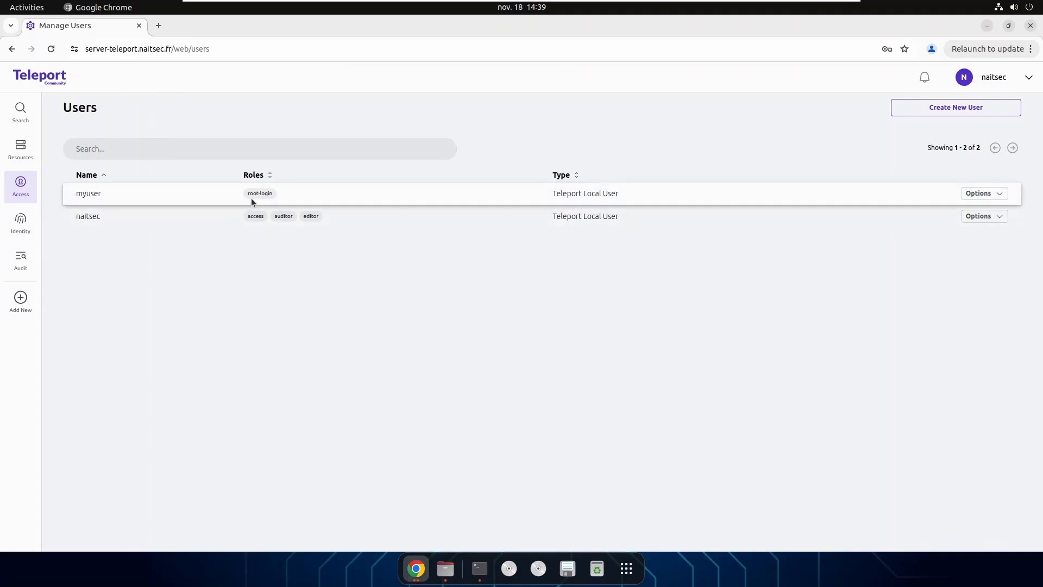
# Step: Edit myuser to swap the root-login role for no-root-login and save
pyautogui.click(984, 194)
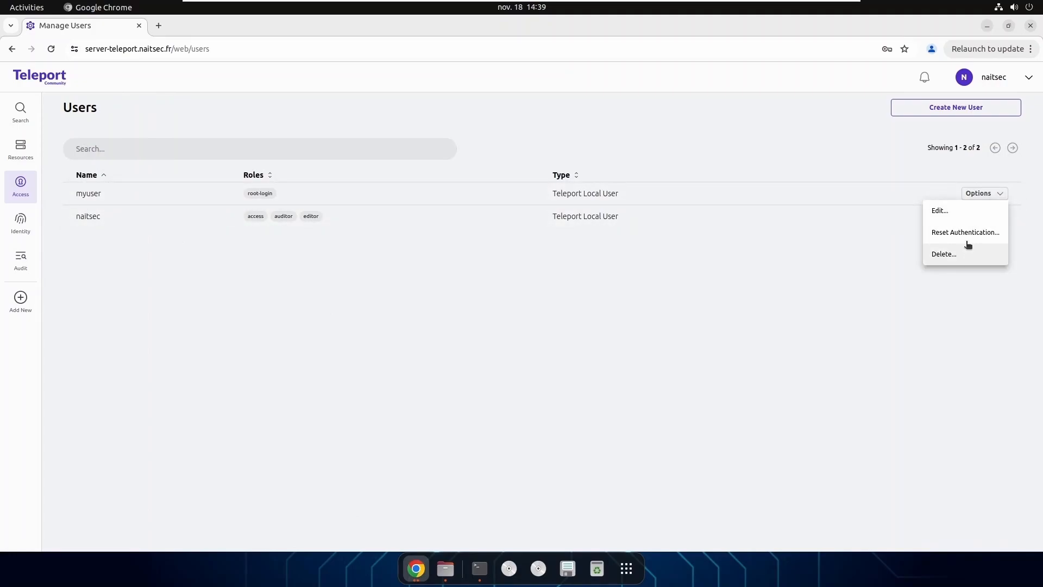
pyautogui.click(942, 212)
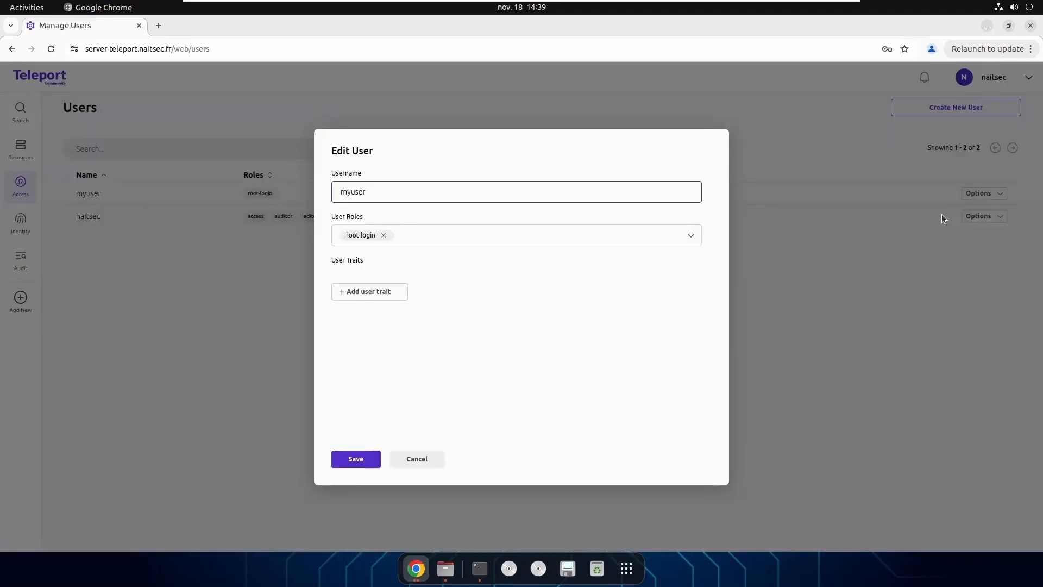
pyautogui.click(384, 236)
pyautogui.click(688, 238)
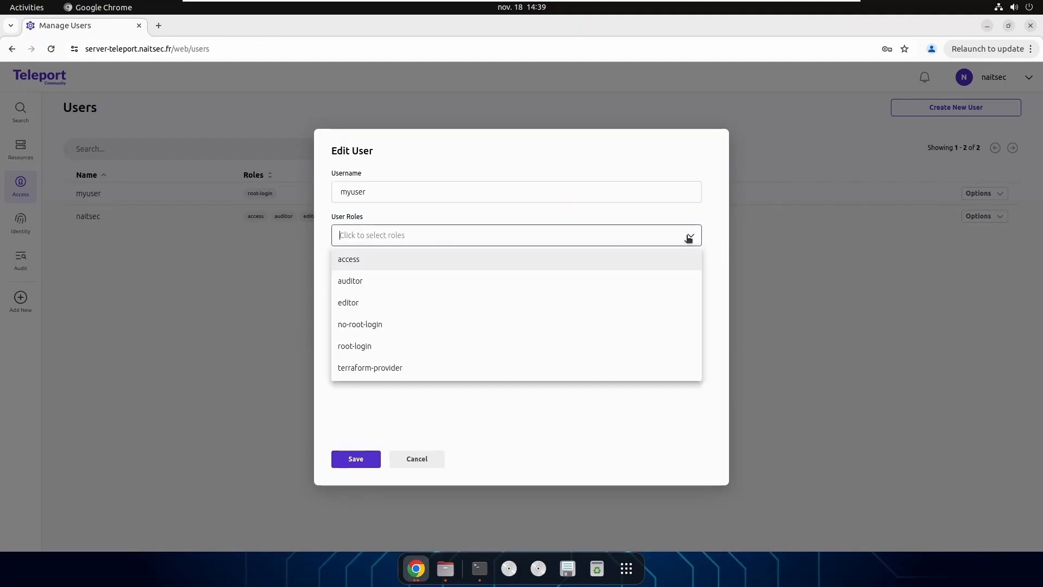
pyautogui.click(376, 325)
pyautogui.click(360, 459)
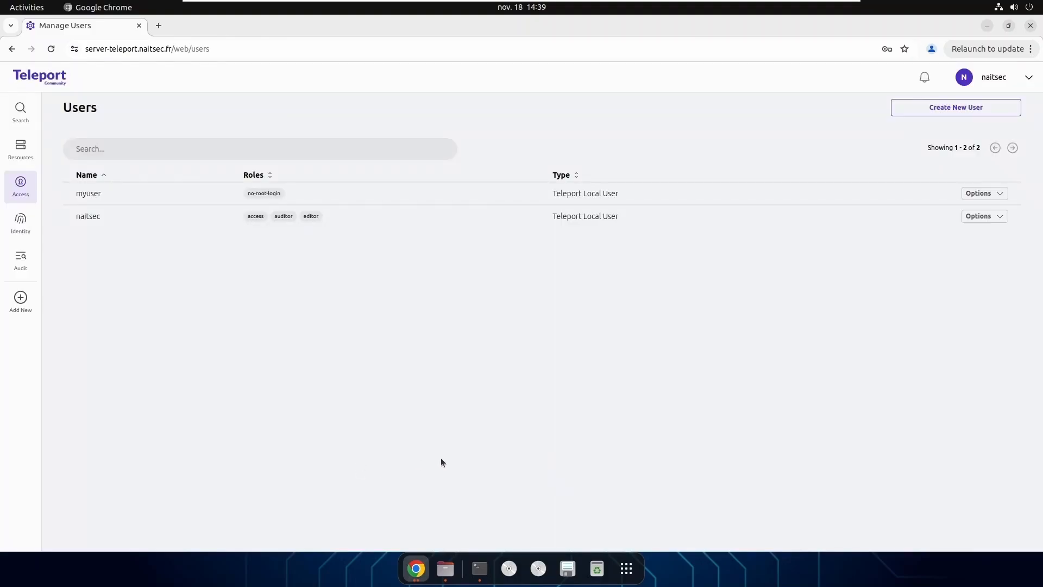
pyautogui.click(985, 28)
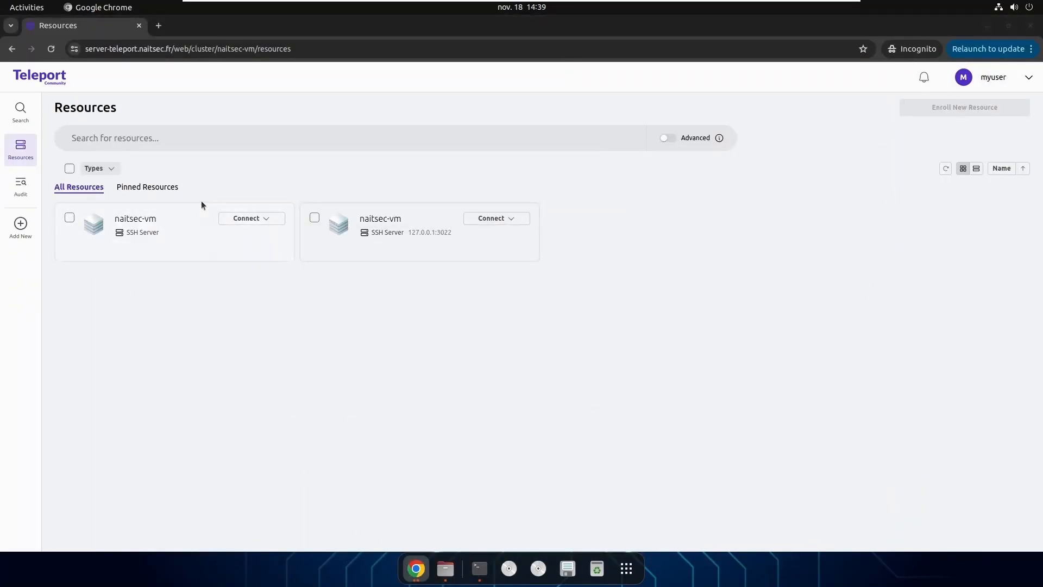
# Step: Reload myuser's Resources page, check naitsec-vm's logins, and log myuser out
pyautogui.click(51, 48)
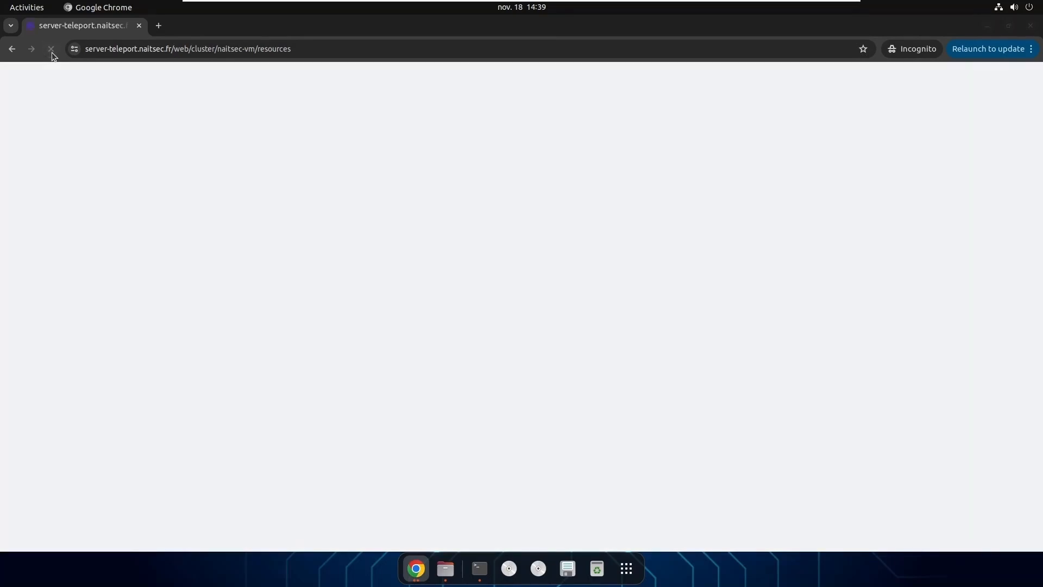
pyautogui.click(261, 219)
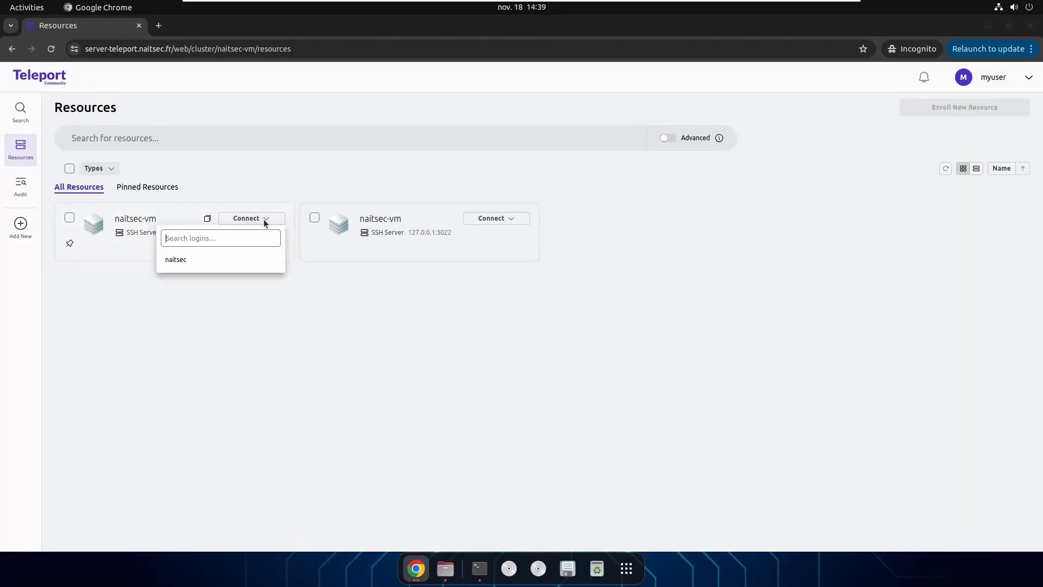
pyautogui.click(445, 393)
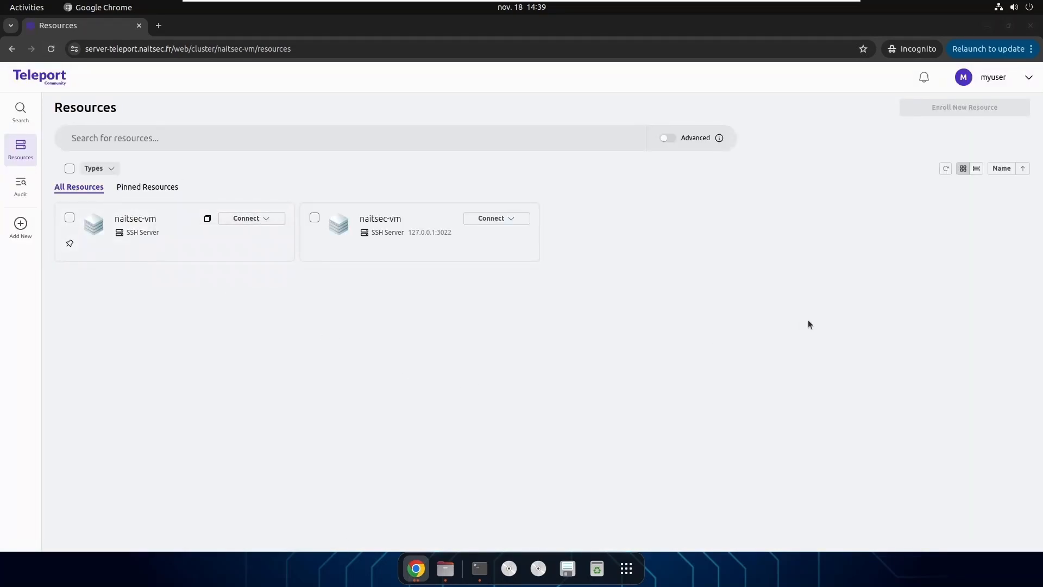
pyautogui.click(1028, 78)
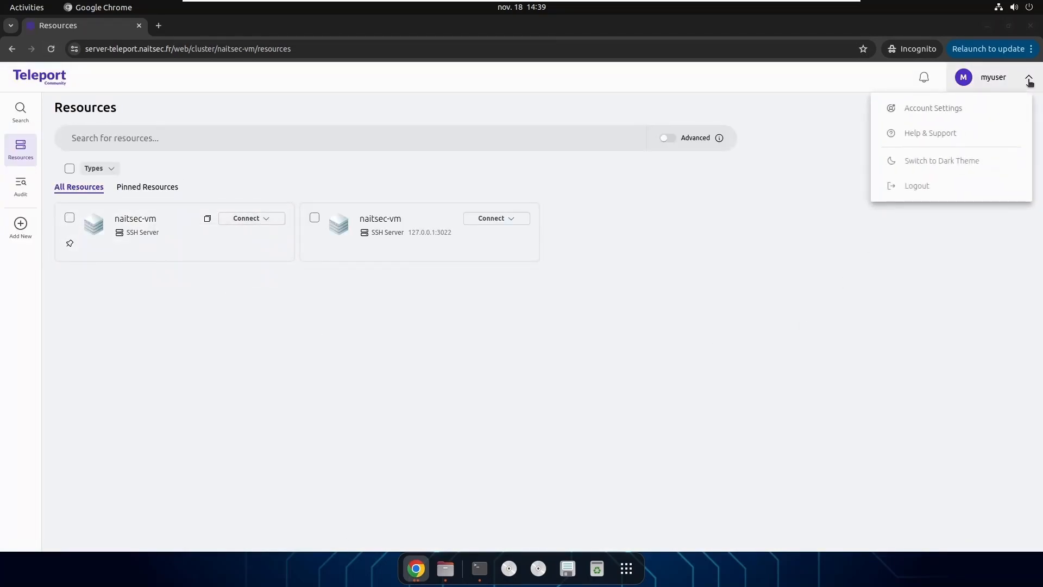
pyautogui.click(927, 186)
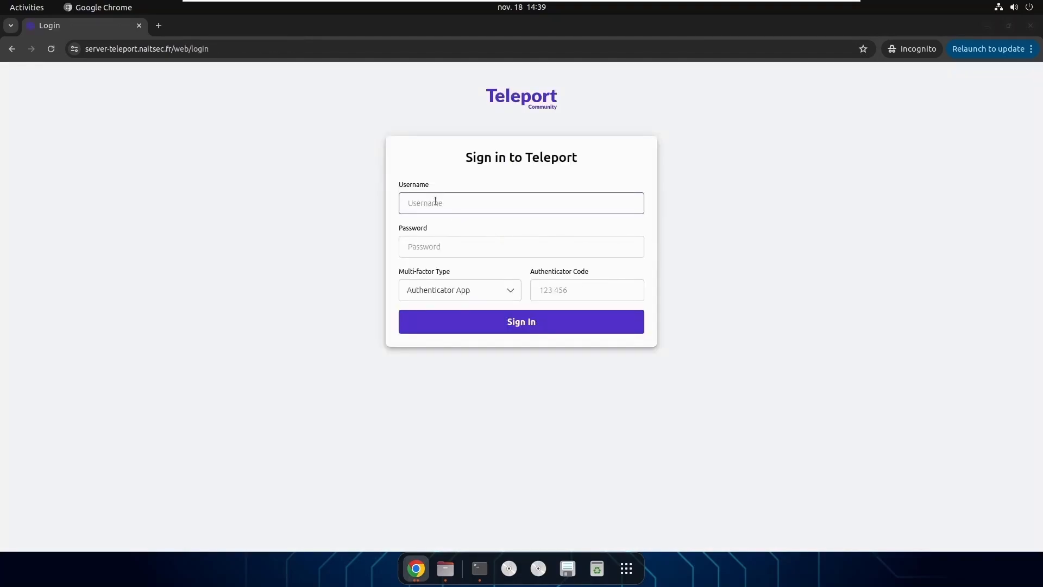
# Step: Sign back in as myuser with the password and an authenticator code
pyautogui.write('myuser')
pyautogui.click(465, 248)
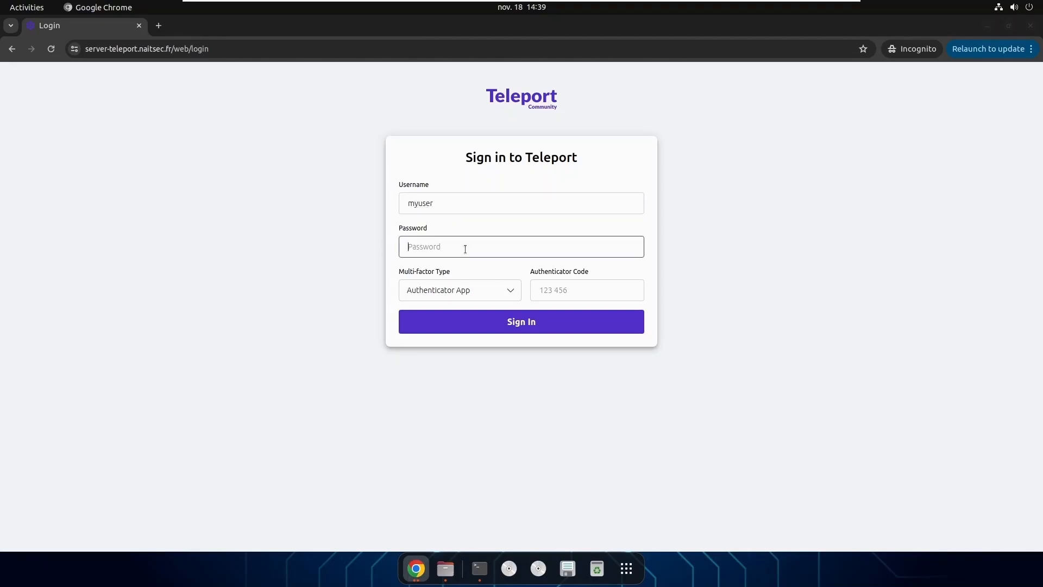
pyautogui.write('•')
pyautogui.press('BackSpace')
pyautogui.write('••••••••••••••••')
pyautogui.click(564, 294)
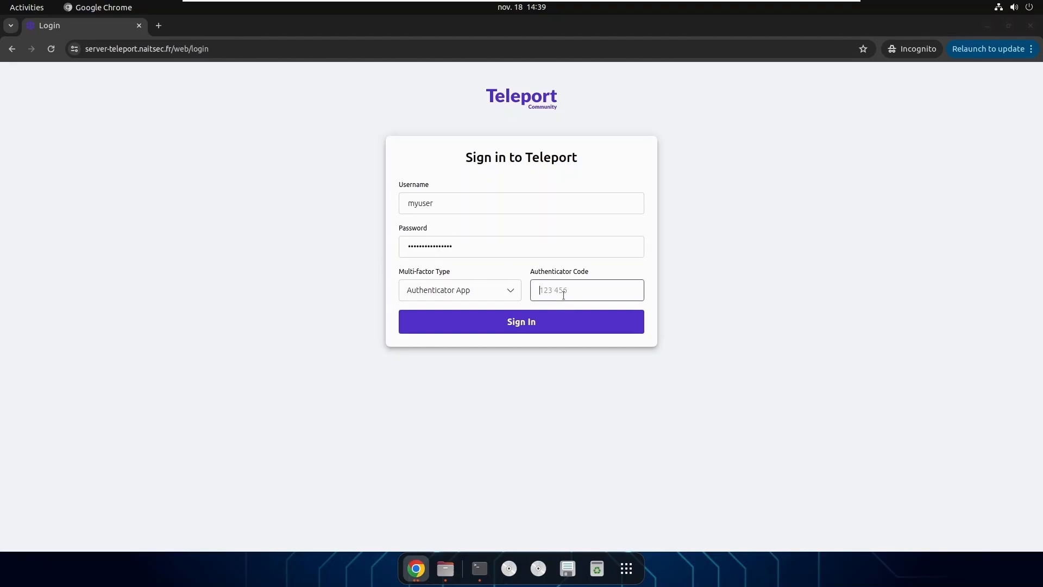
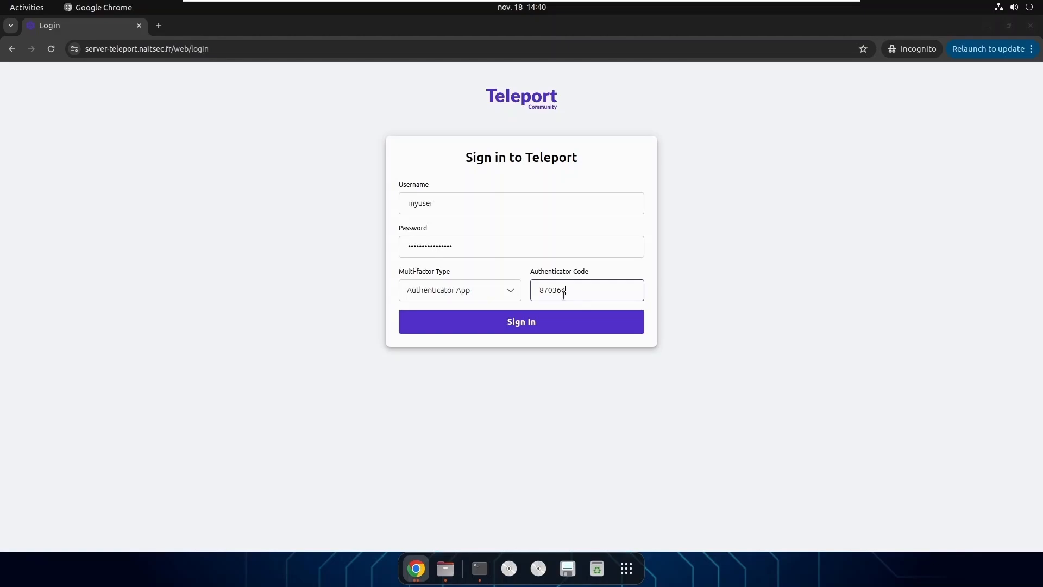
pyautogui.click(537, 321)
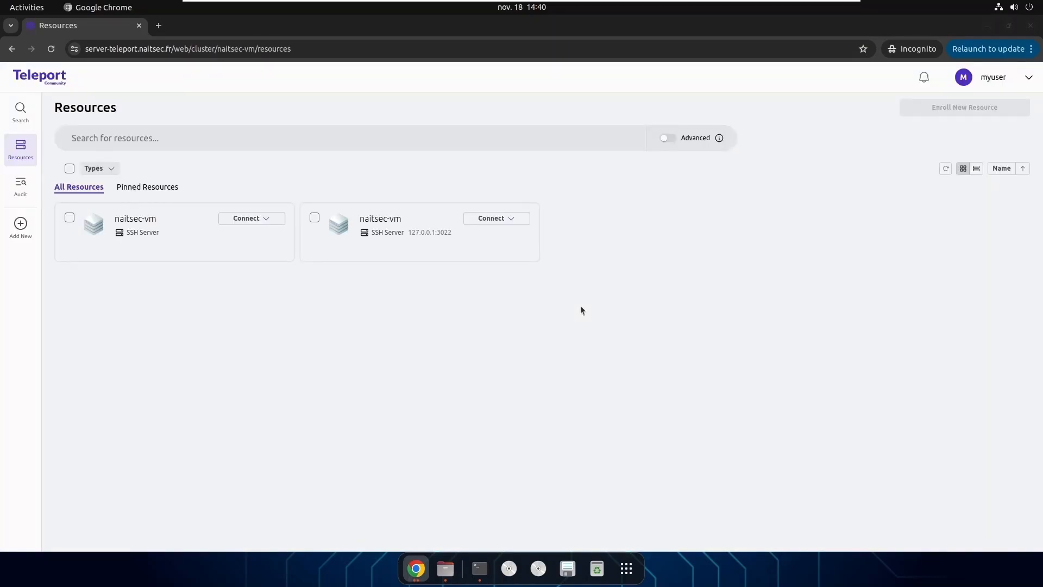
# Step: Open a terminal on naitsec-vm as naitsec-guest and start a bash shell
pyautogui.click(266, 220)
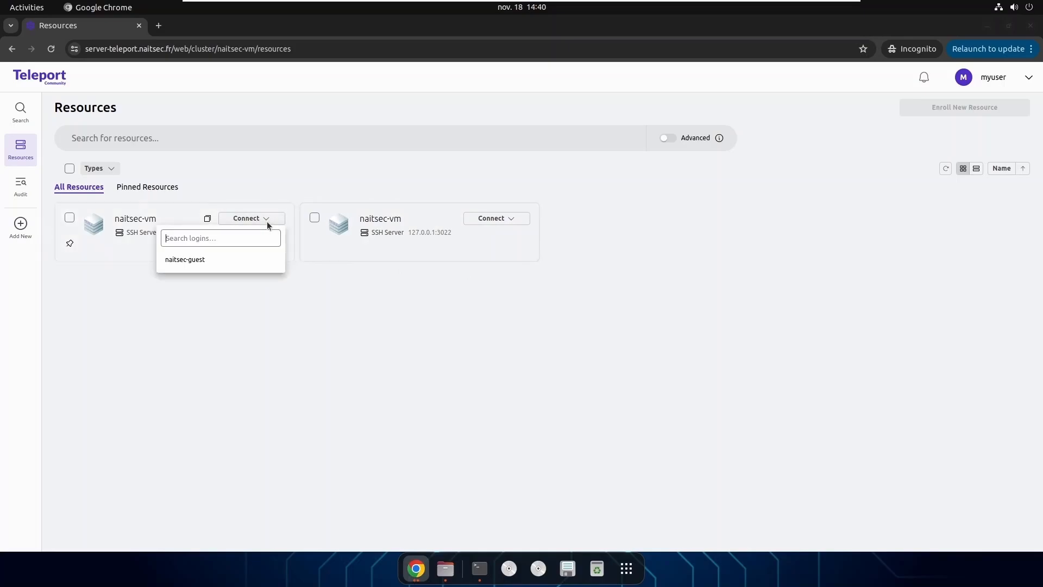
pyautogui.click(185, 261)
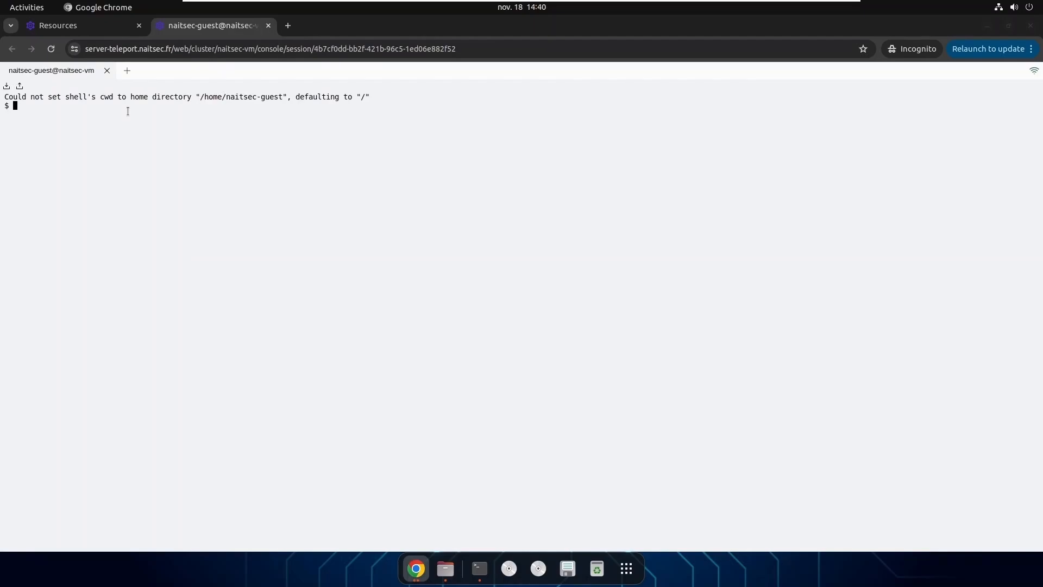
pyautogui.press('Return')
pyautogui.press('Return')
pyautogui.press('Return')
pyautogui.write('bash')
pyautogui.press('Return')
pyautogui.press('Return')
pyautogui.press('Return')
pyautogui.press('Return')
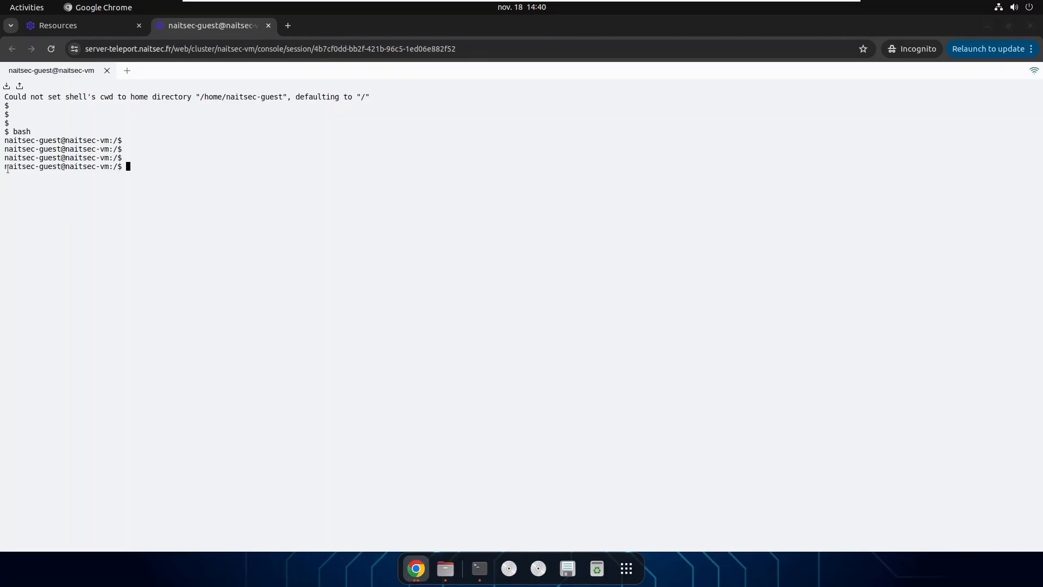
# Step: Run sudo su -, which prompts for naitsec-guest's sudo password
pyautogui.moveTo(6, 168); pyautogui.dragTo(61, 168)
pyautogui.click(146, 170)
pyautogui.write('sudo su -')
pyautogui.press('Return')
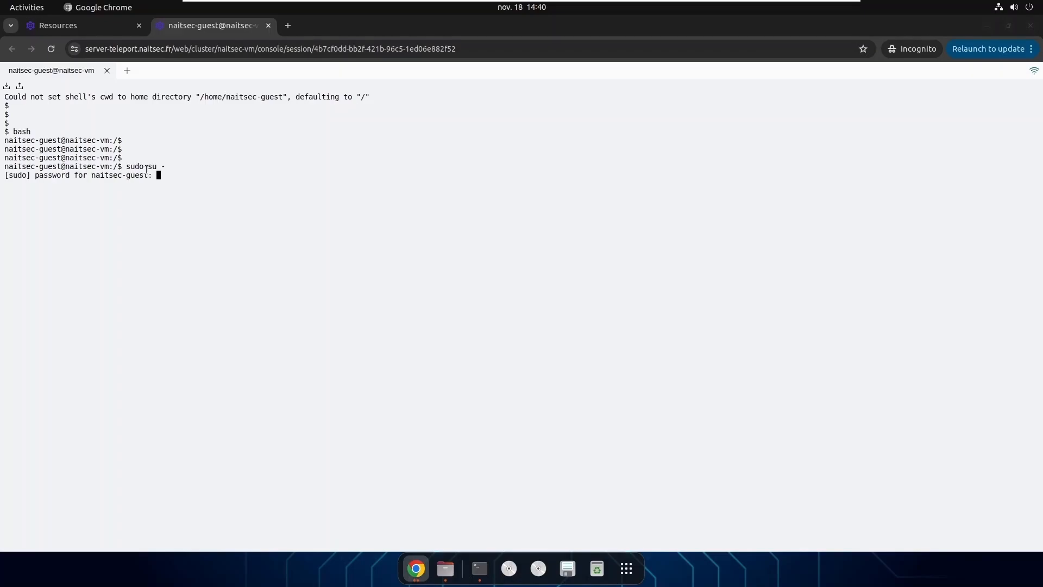
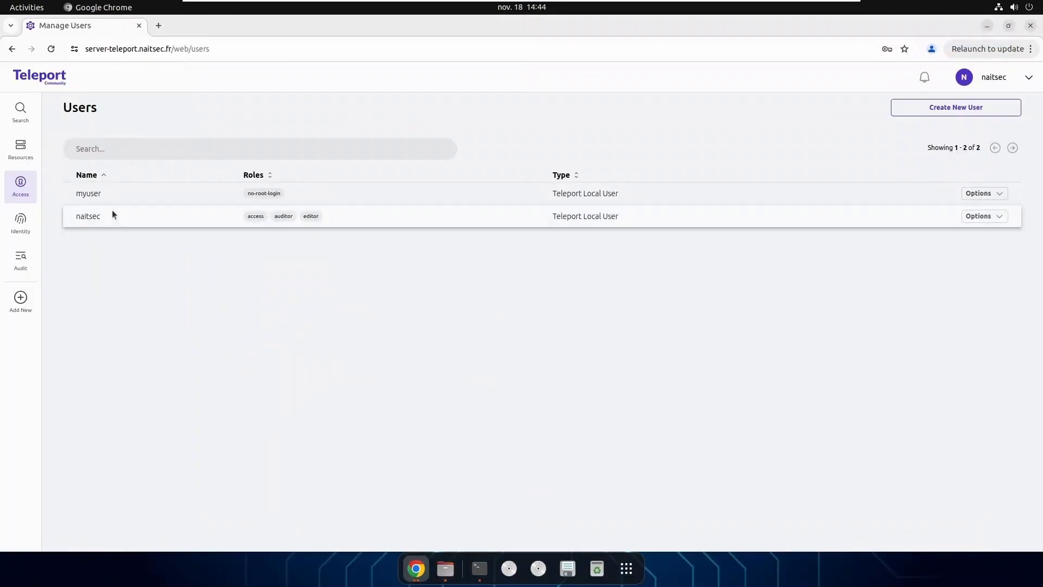
# Step: Bring up the Audit menu listing Audit Log, Session Recordings and Active Sessions
pyautogui.moveTo(20, 261)
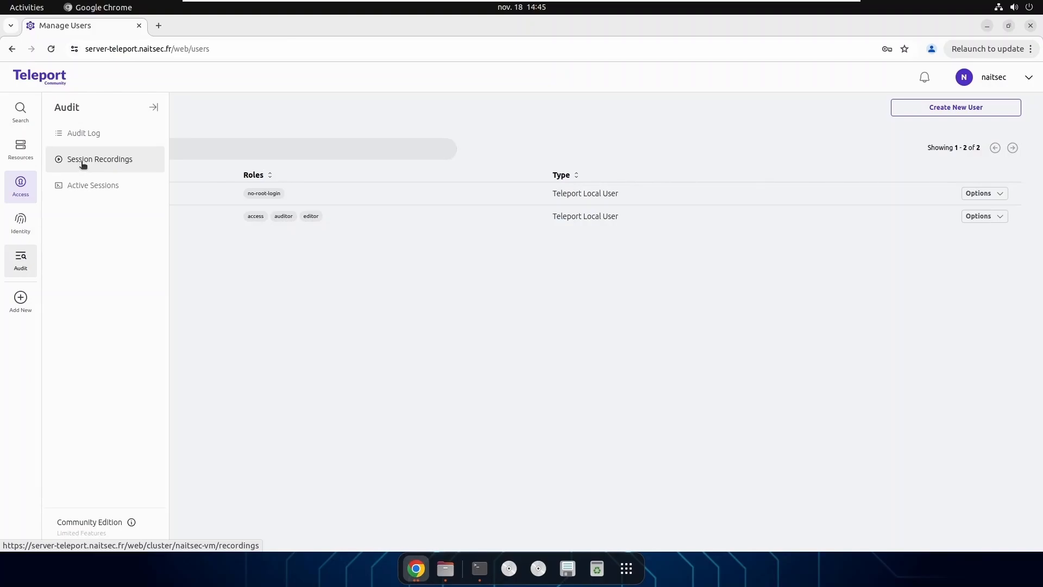
# Step: Open the audit log and inspect the latest Certificate Issued event's JSON details
pyautogui.click(104, 137)
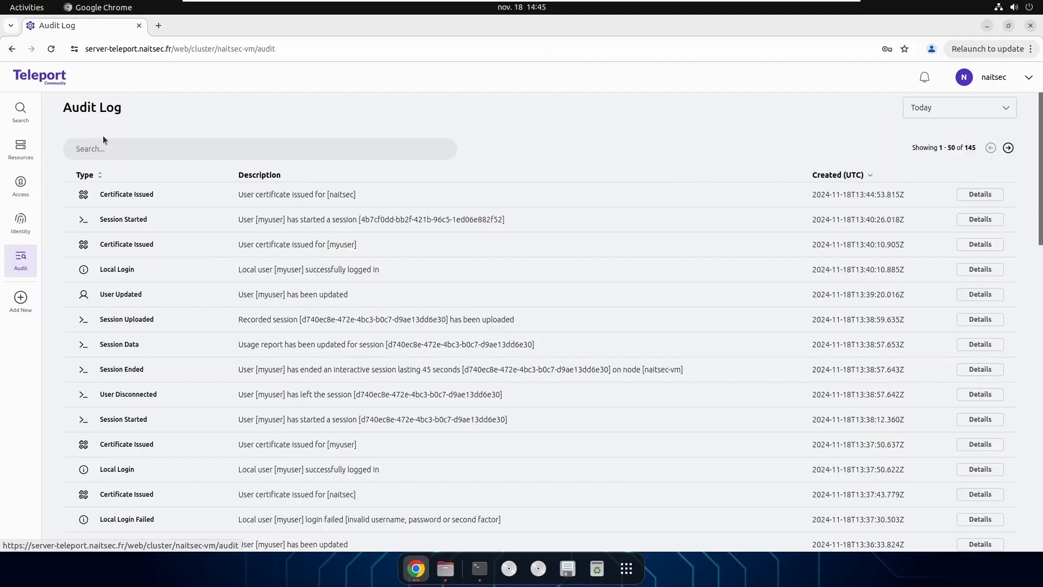
pyautogui.click(985, 198)
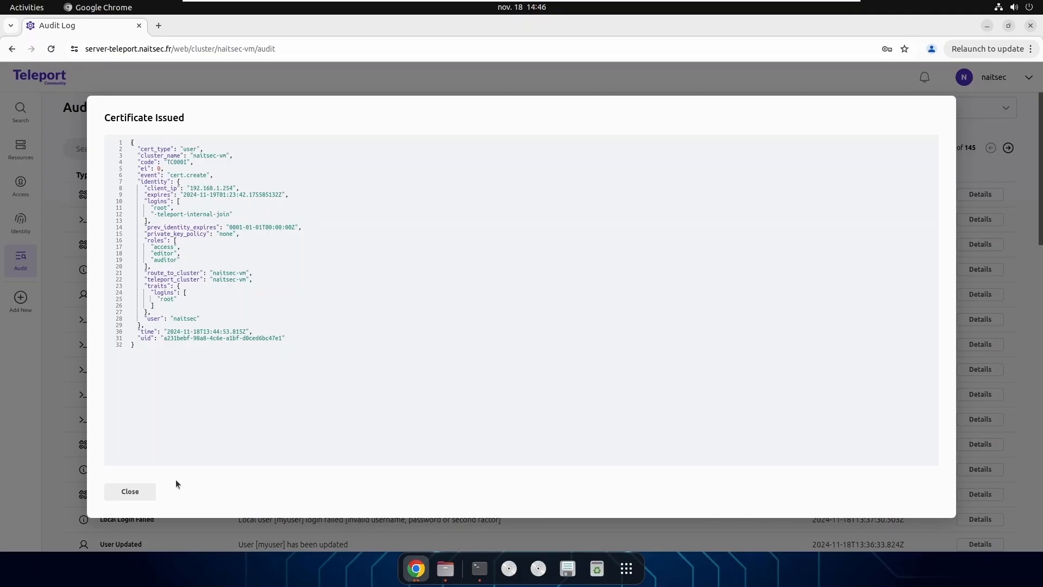
pyautogui.click(133, 492)
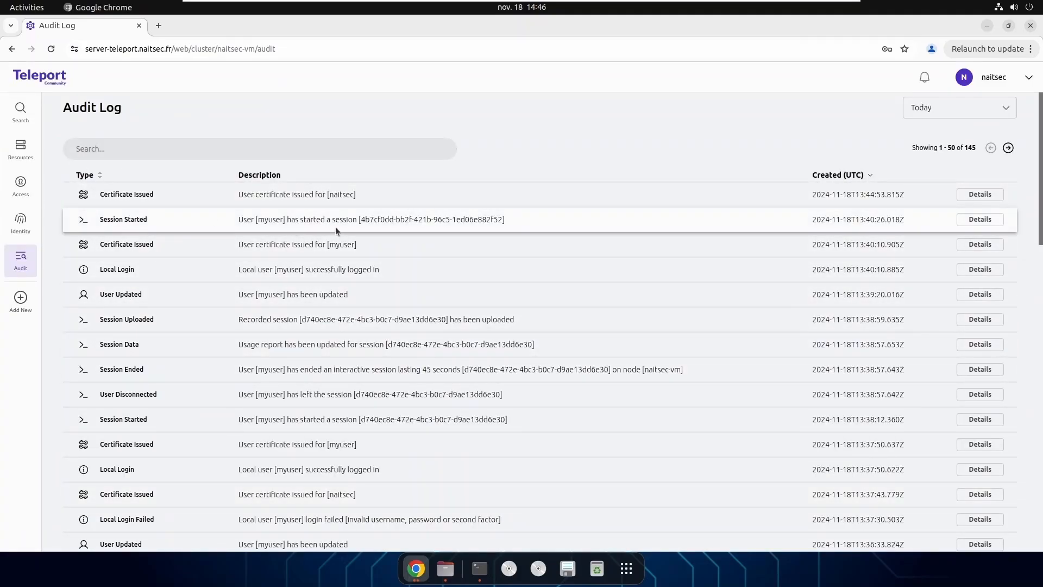
# Step: Inspect the Session Started event's JSON details, then close them
pyautogui.click(984, 221)
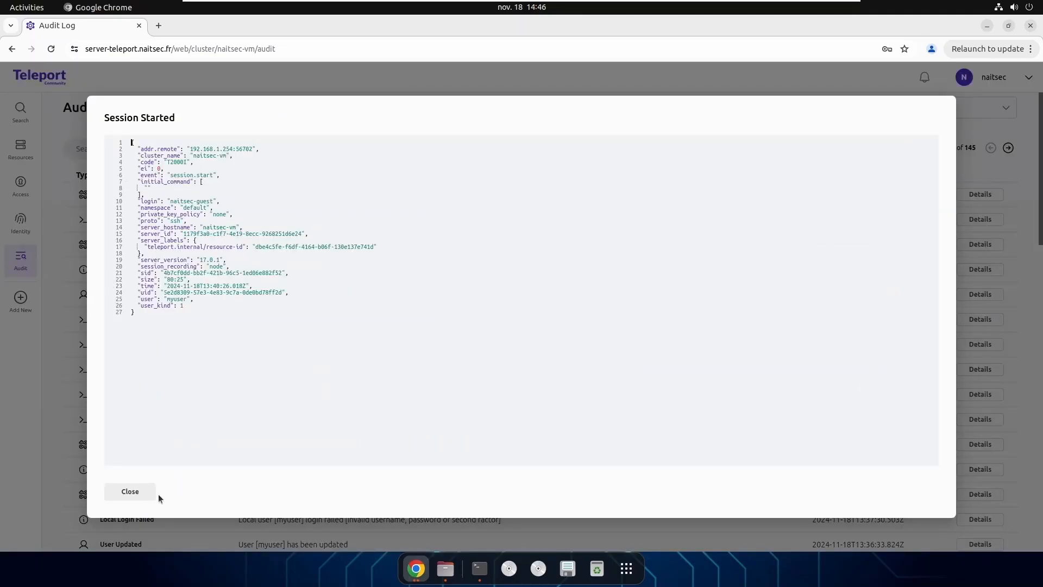
pyautogui.click(133, 492)
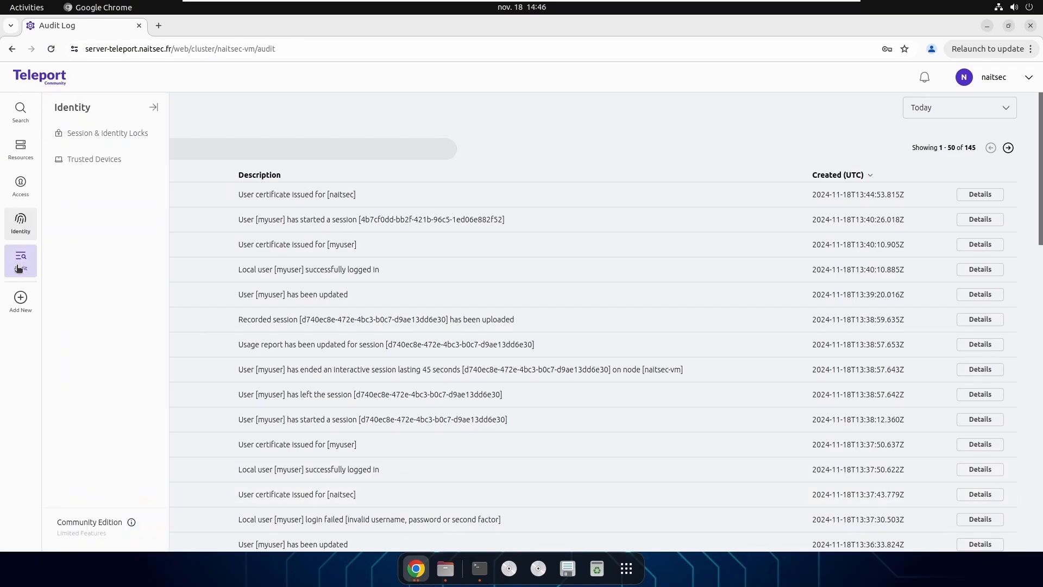
pyautogui.moveTo(21, 260)
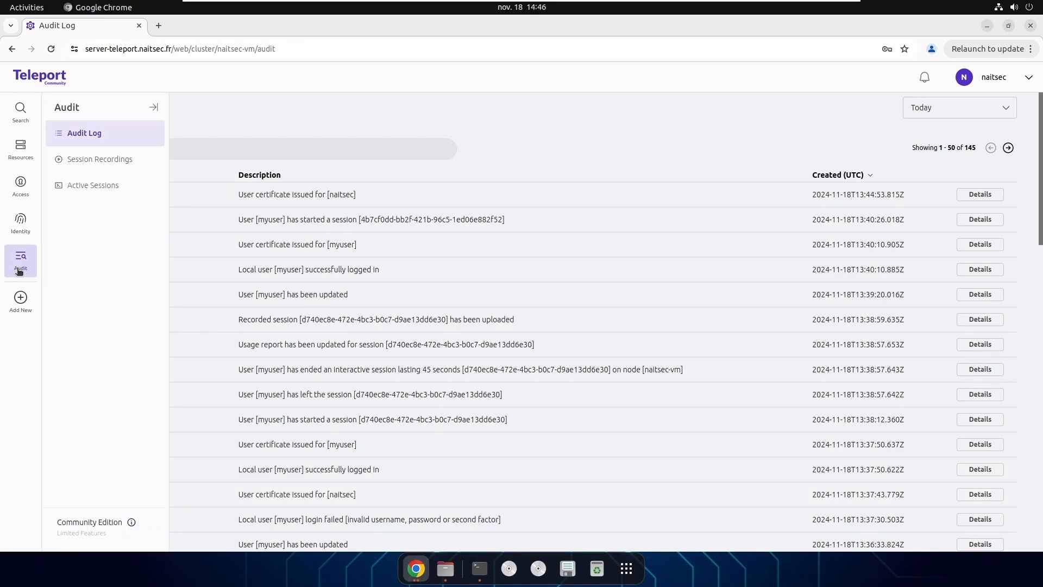
# Step: List active sessions and check the join options for the naitsec-vm session
pyautogui.click(106, 190)
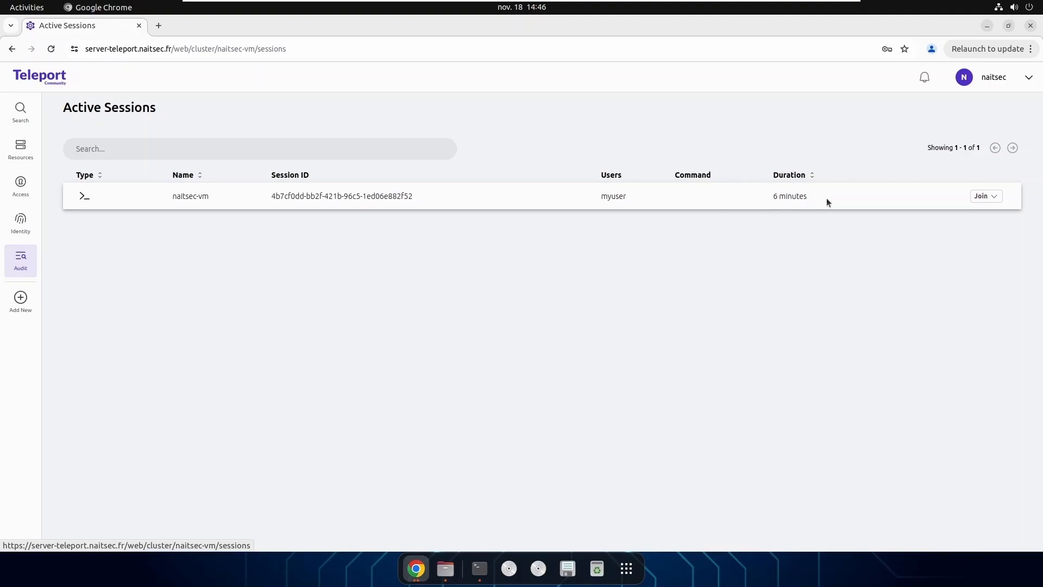
pyautogui.click(994, 200)
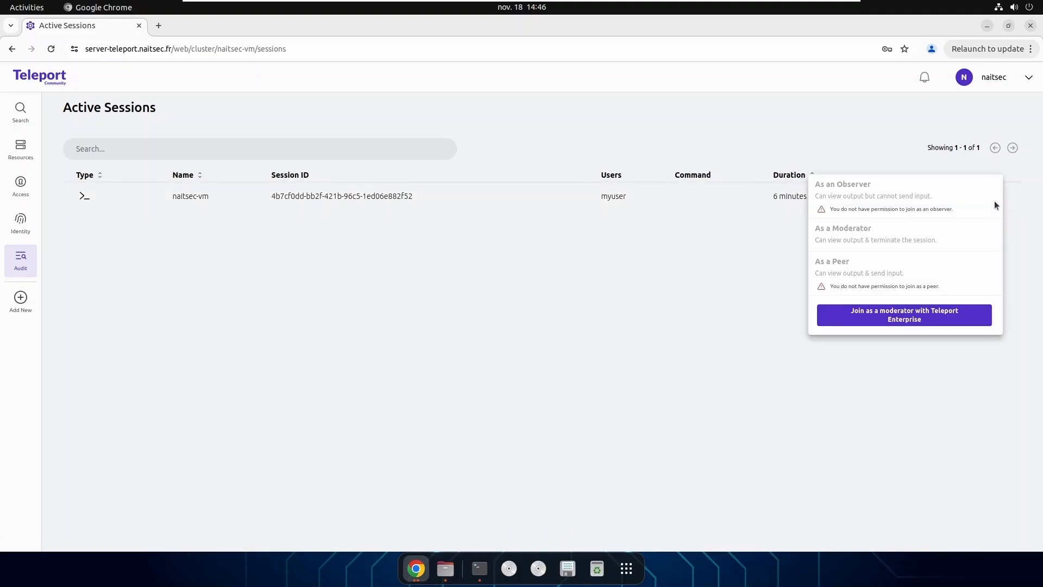
pyautogui.click(585, 299)
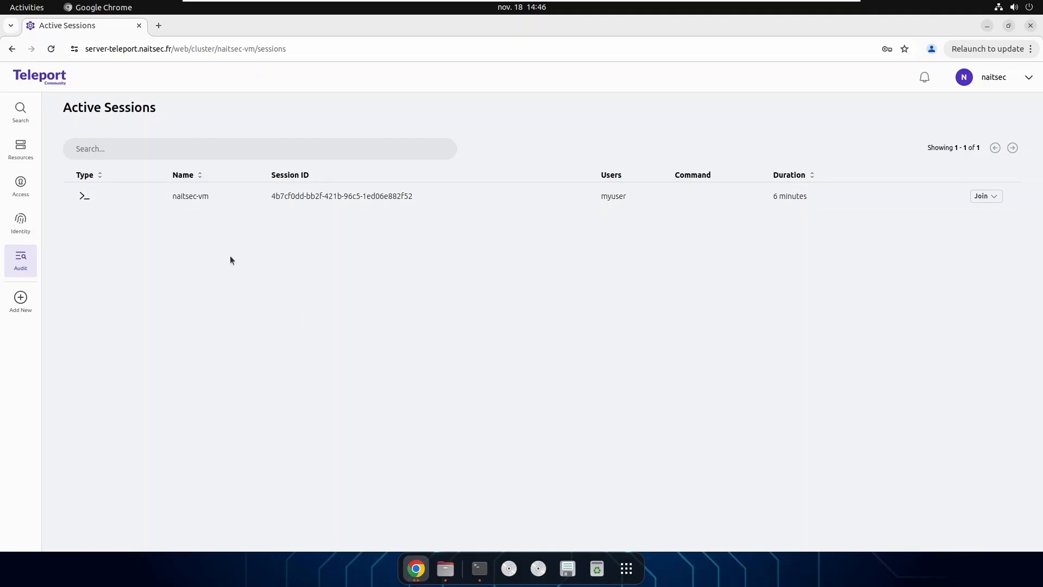
# Step: Bring up the naitsec-vm terminal window to check it, then minimize it
pyautogui.click(416, 569)
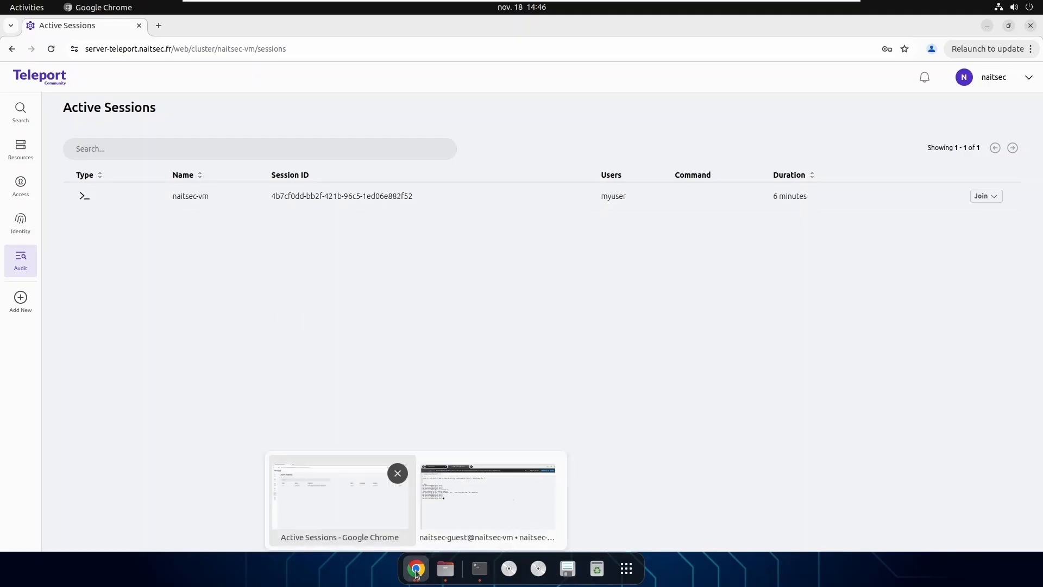
pyautogui.click(480, 507)
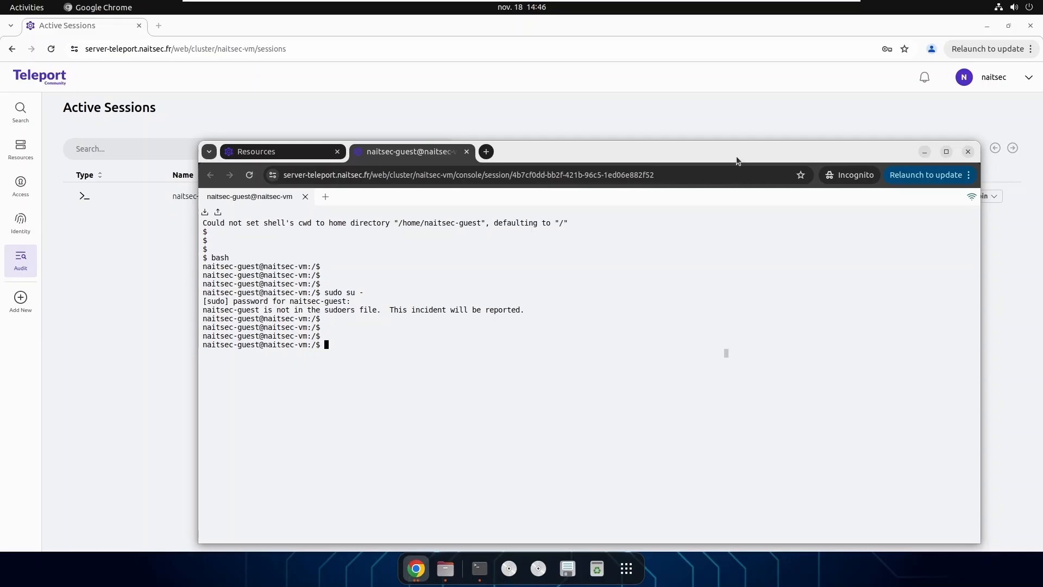
pyautogui.click(922, 150)
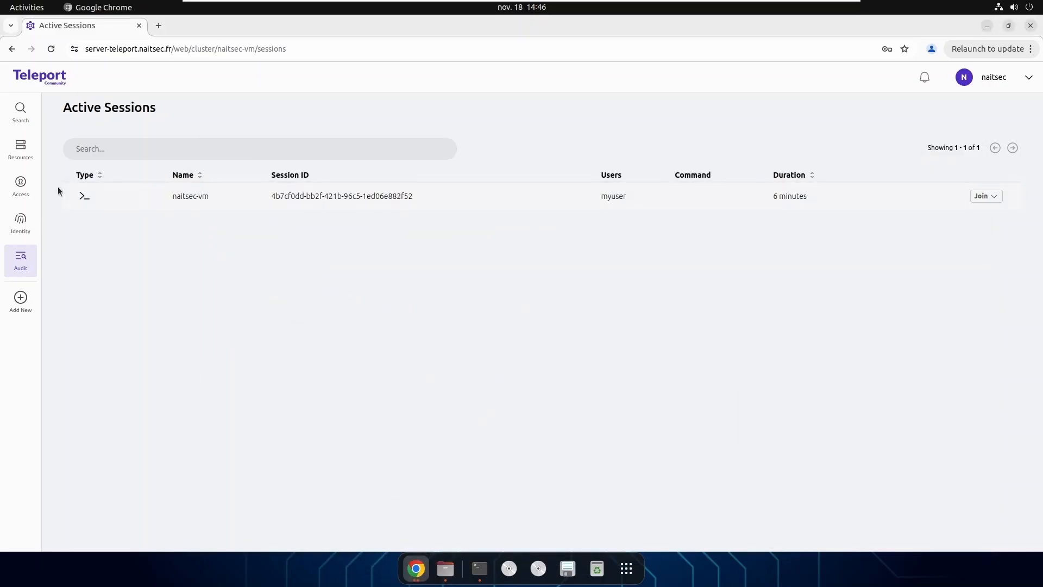
pyautogui.moveTo(21, 267)
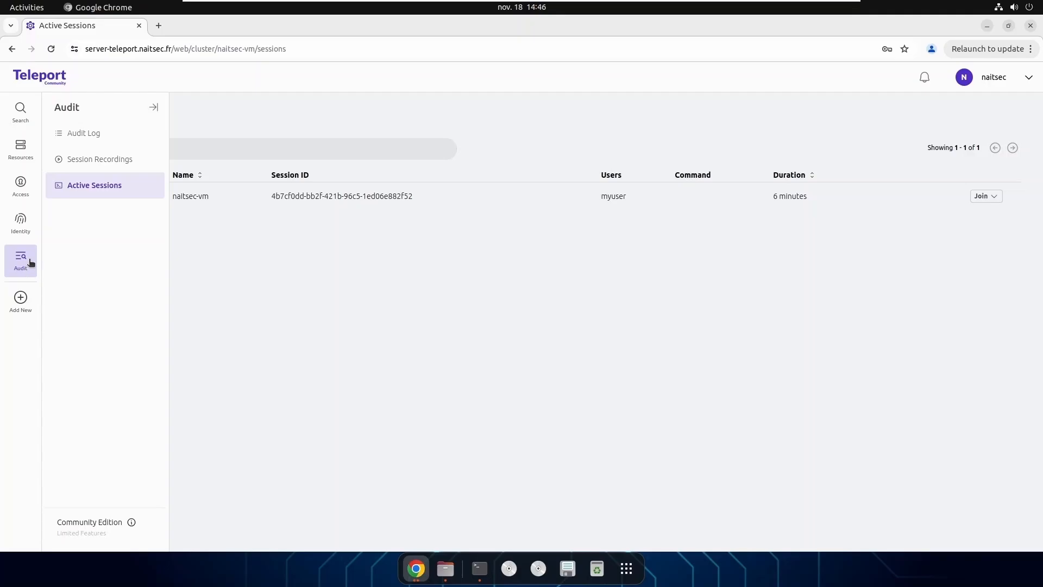
# Step: Open Session Recordings and play the 45-second naitsec-vm recording
pyautogui.click(111, 163)
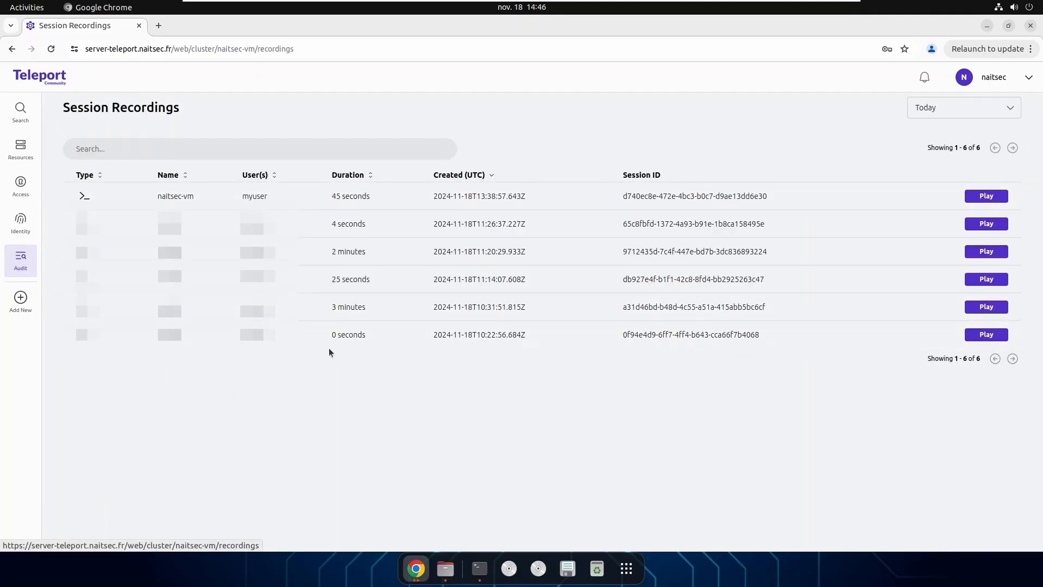
pyautogui.click(982, 197)
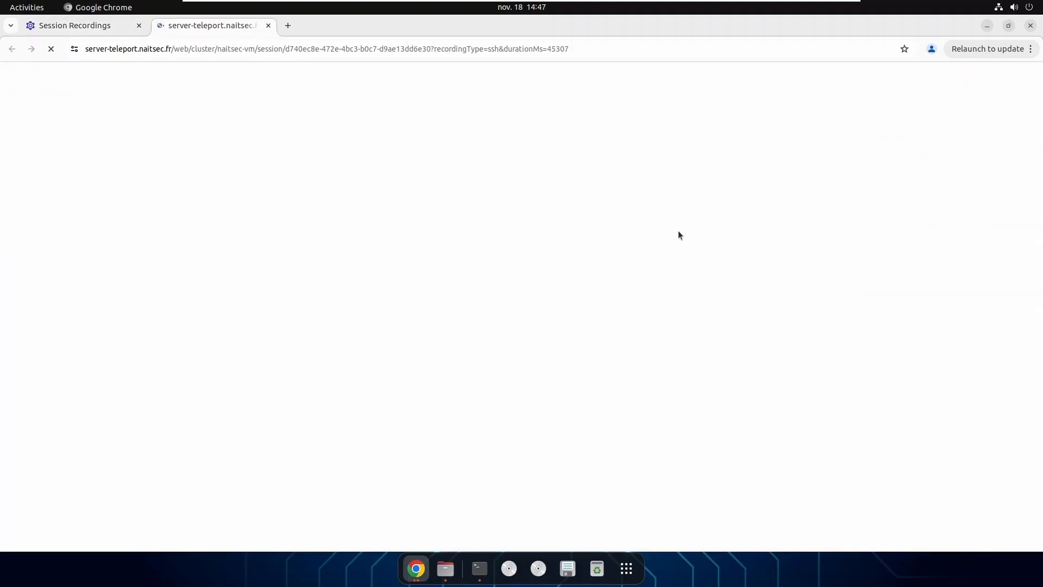